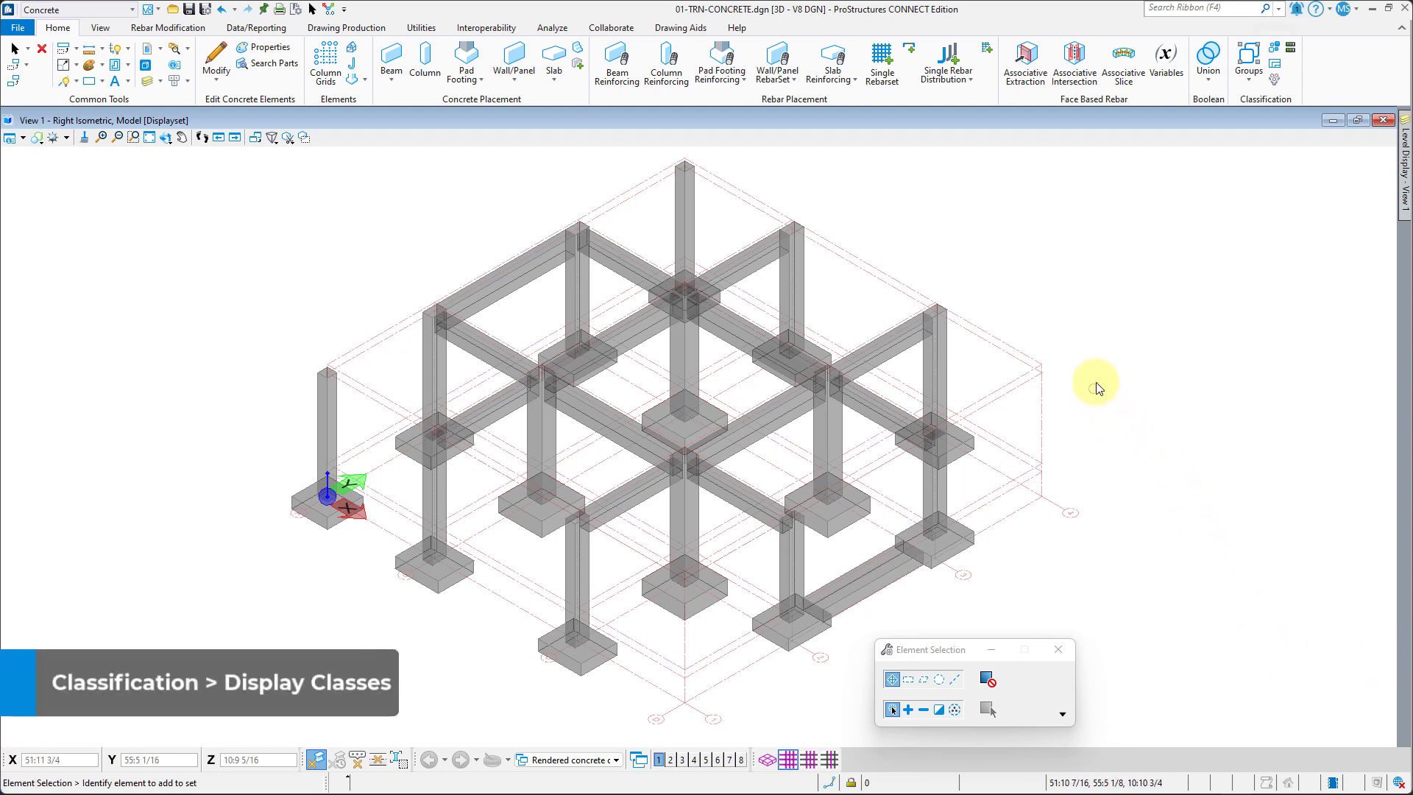
Step: Turn off the C-I-P - Beam, Pad Footing and Strip Footing display classes, leaving only columns
left_click(1273, 51)
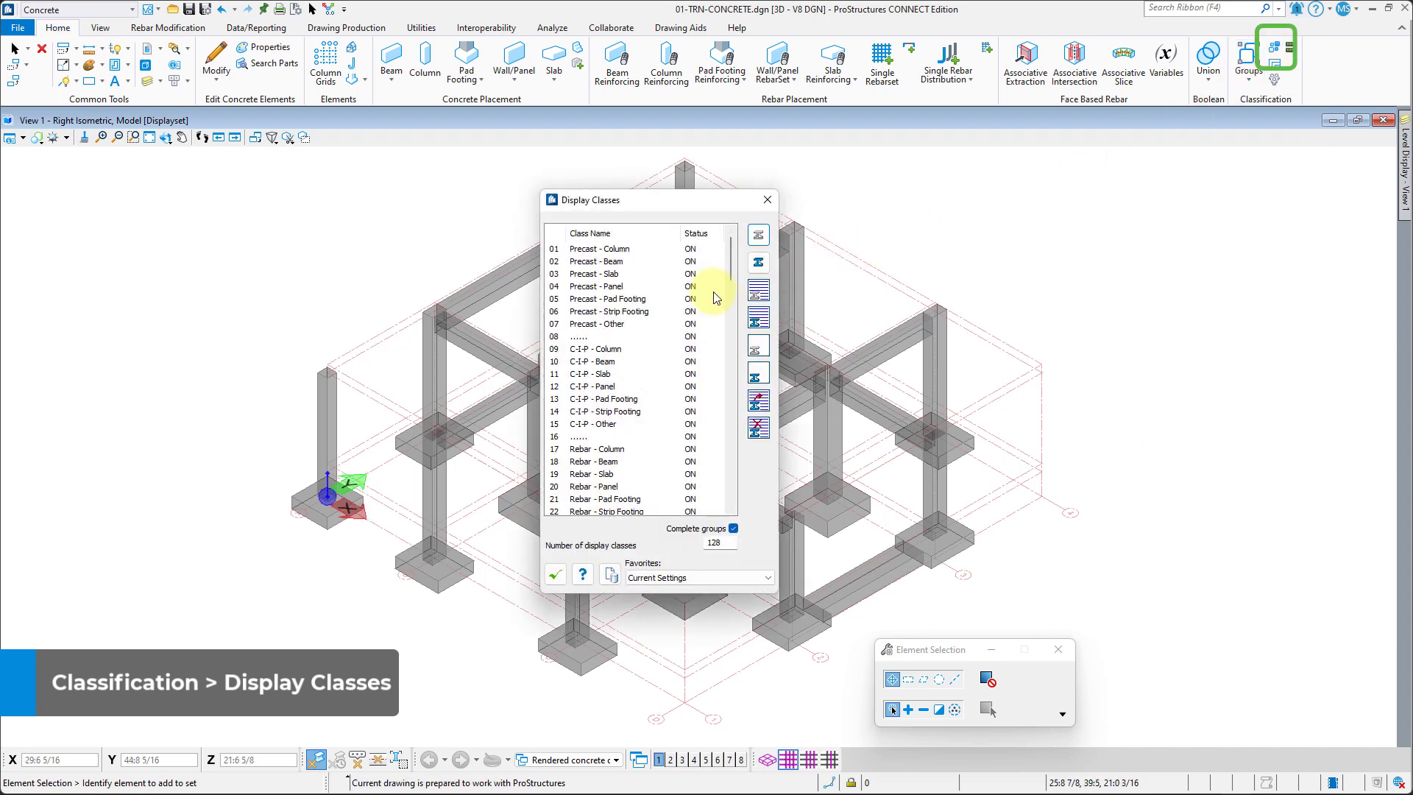
left_click(689, 362)
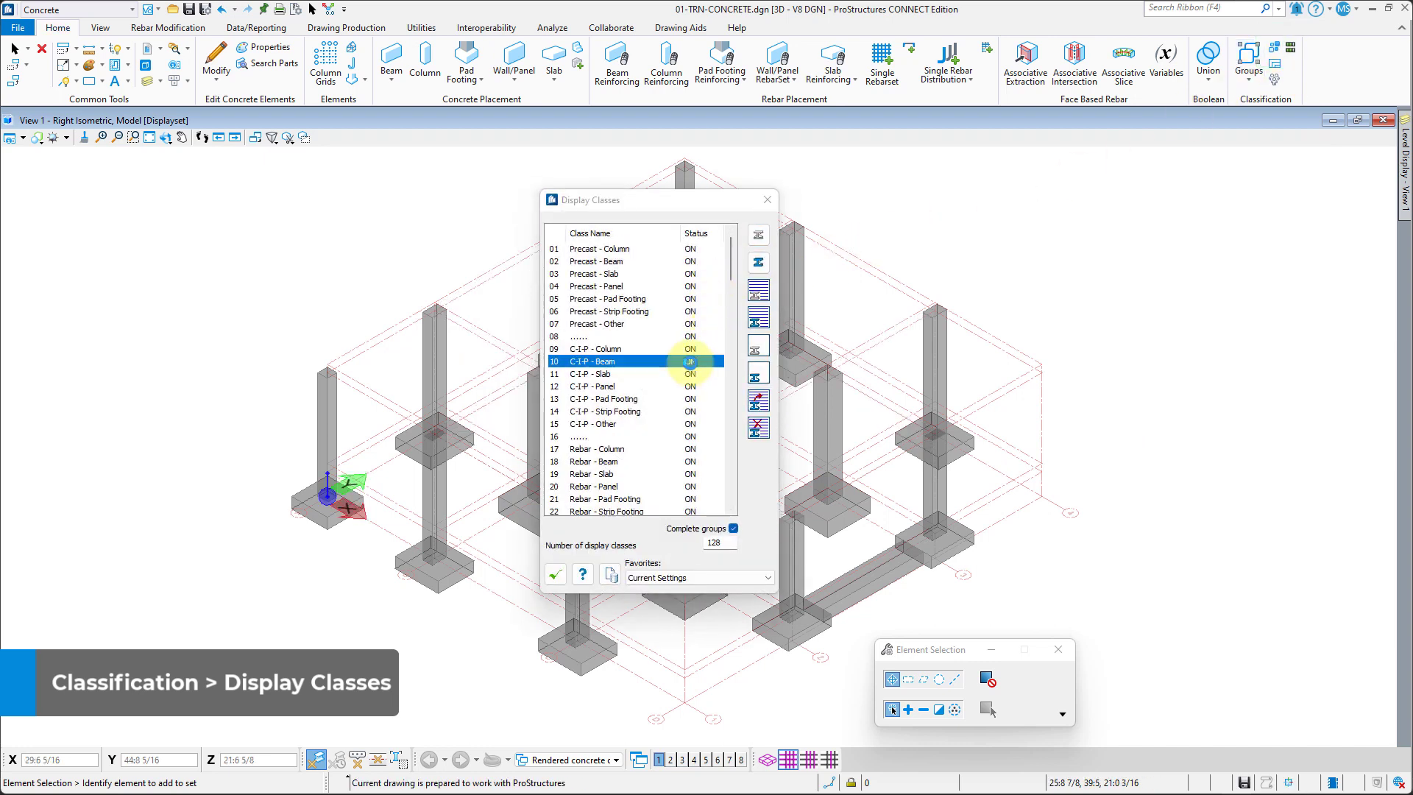
left_click(690, 398)
left_click(691, 410)
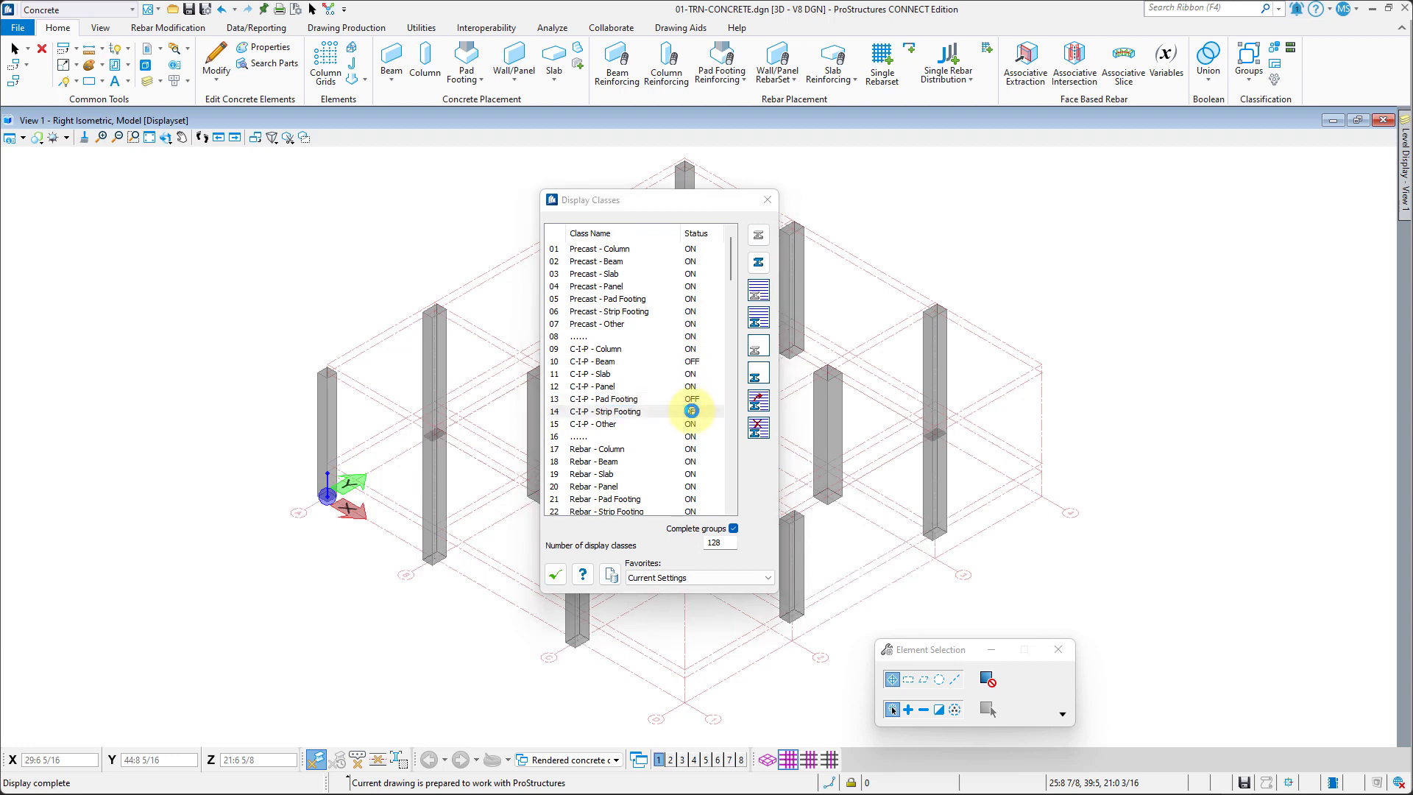
left_click(768, 200)
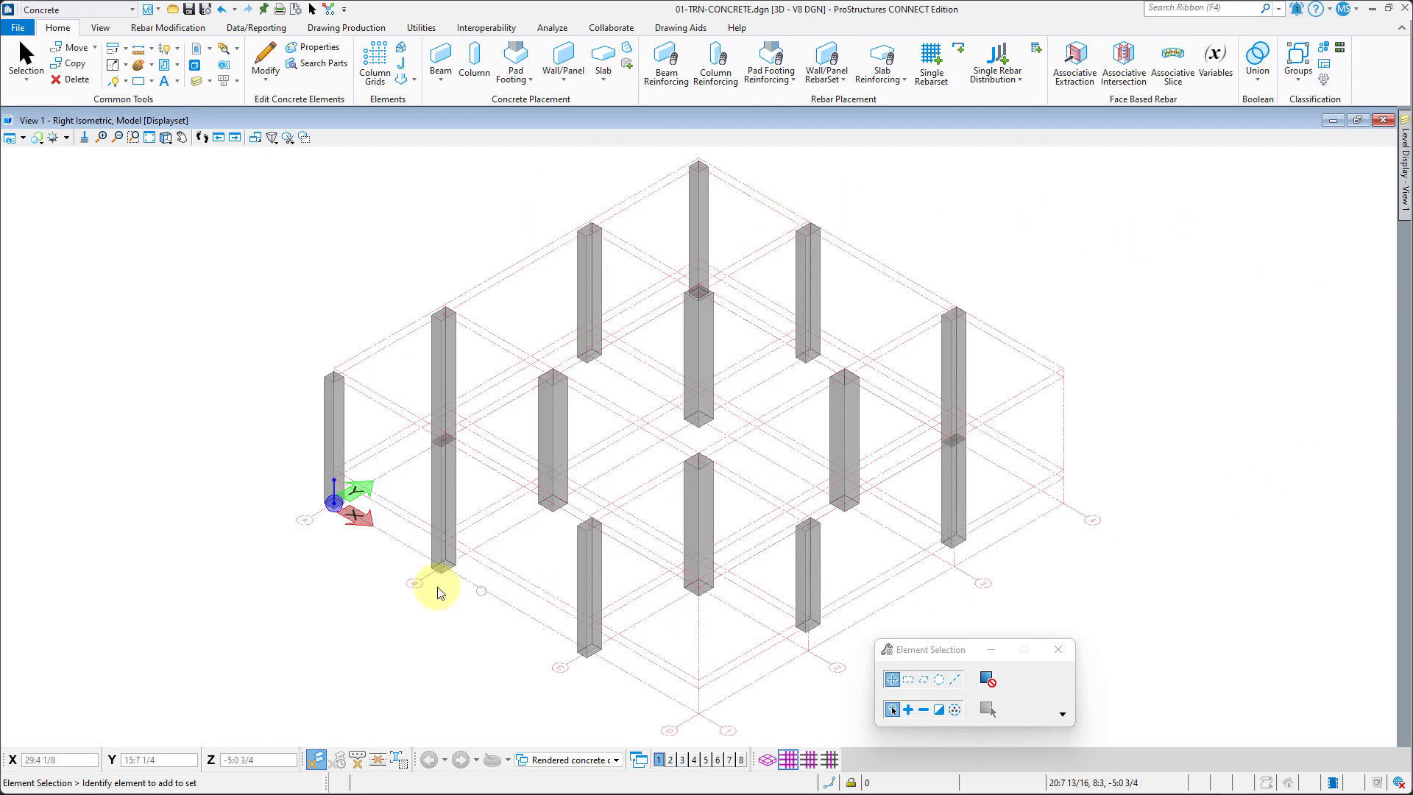
Step: With snapping on, move the ACS origin 4:0 up from the corner column base, then fit the view
left_click(318, 767)
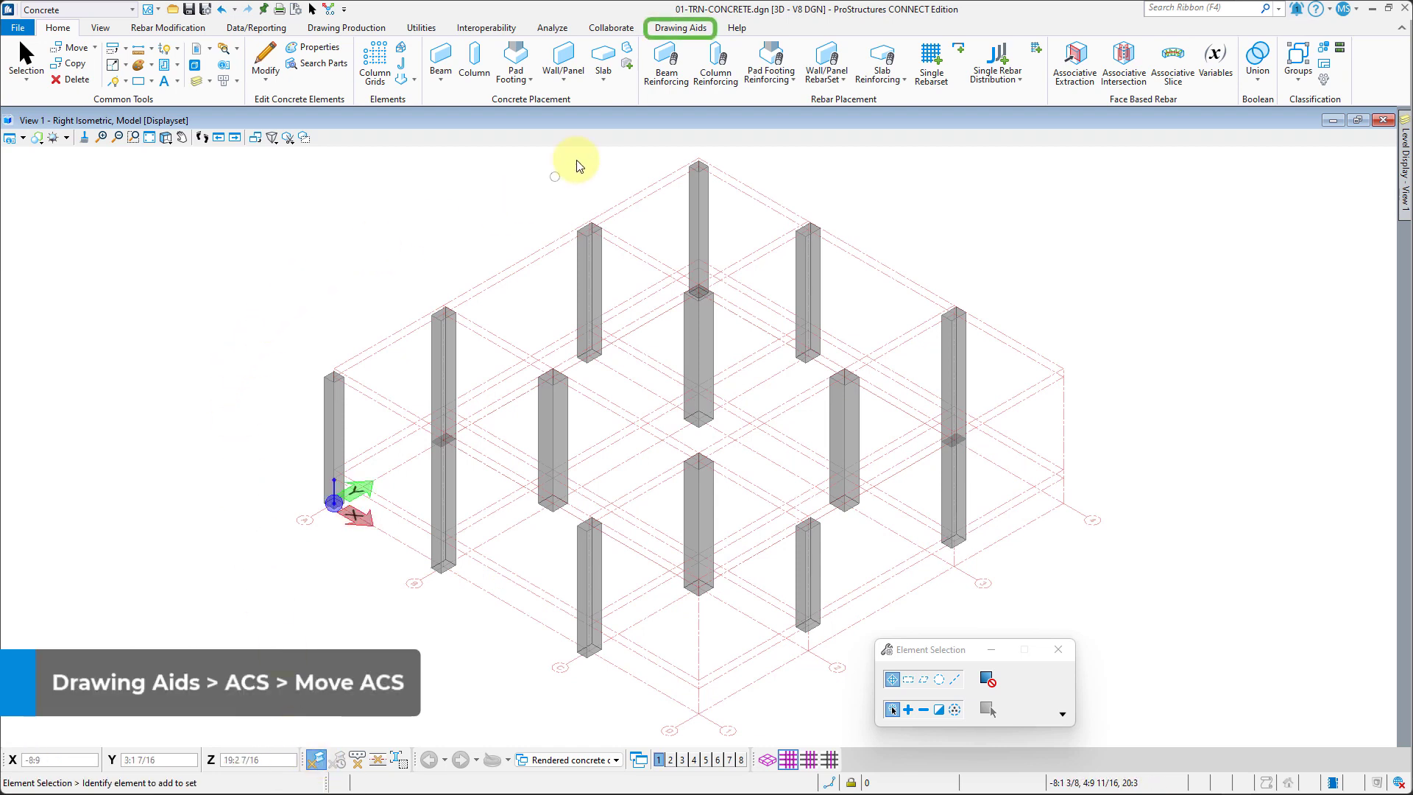
left_click(682, 29)
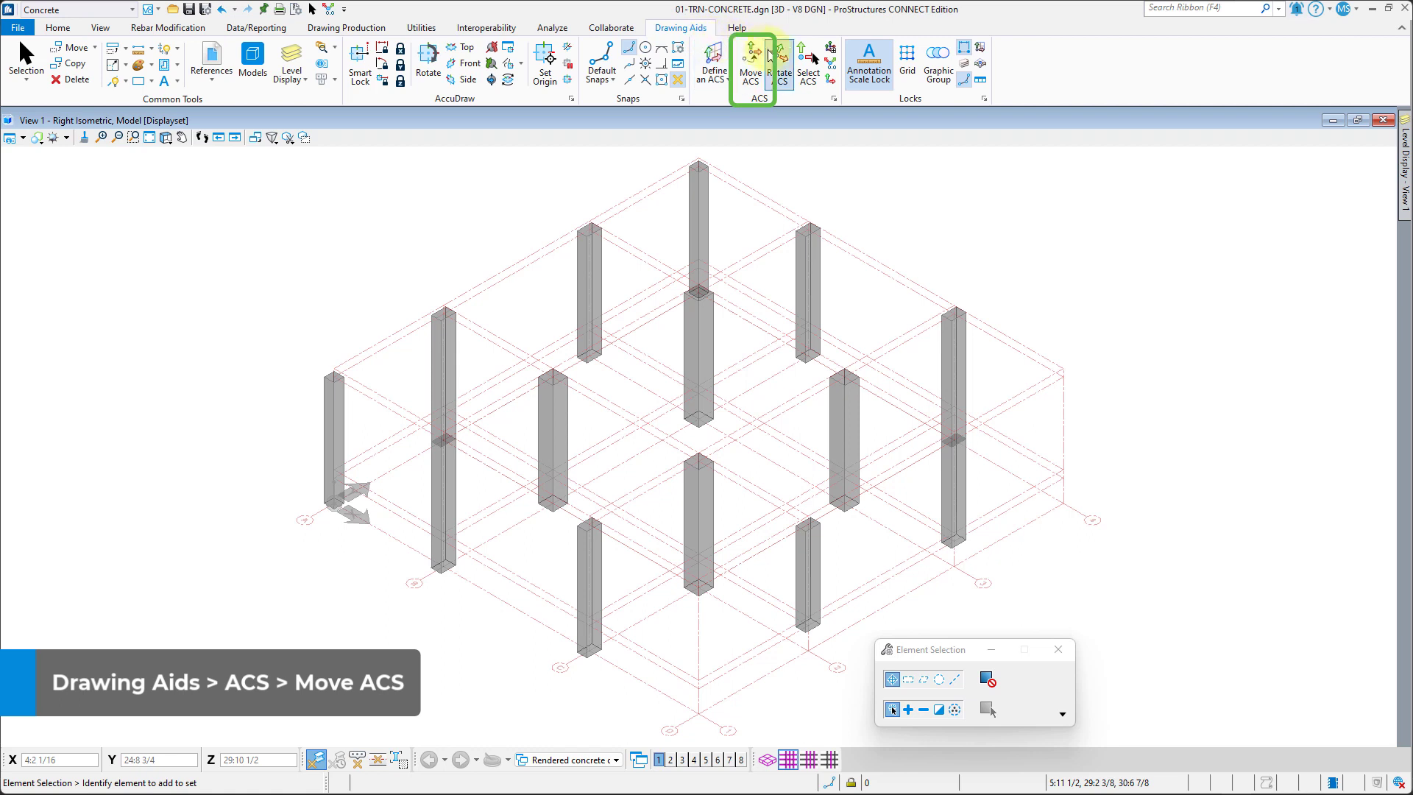
left_click(750, 64)
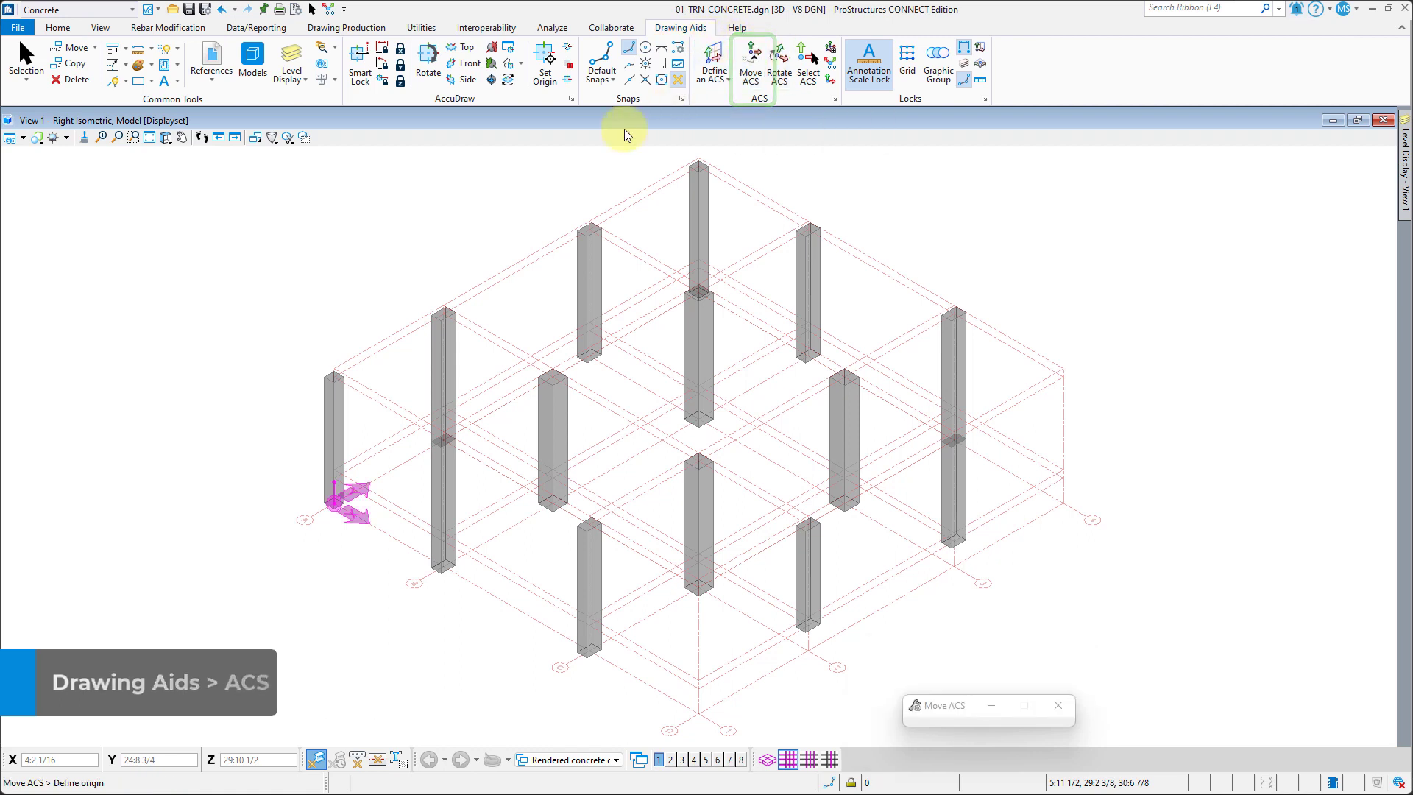
scroll(335, 493, "up", 5)
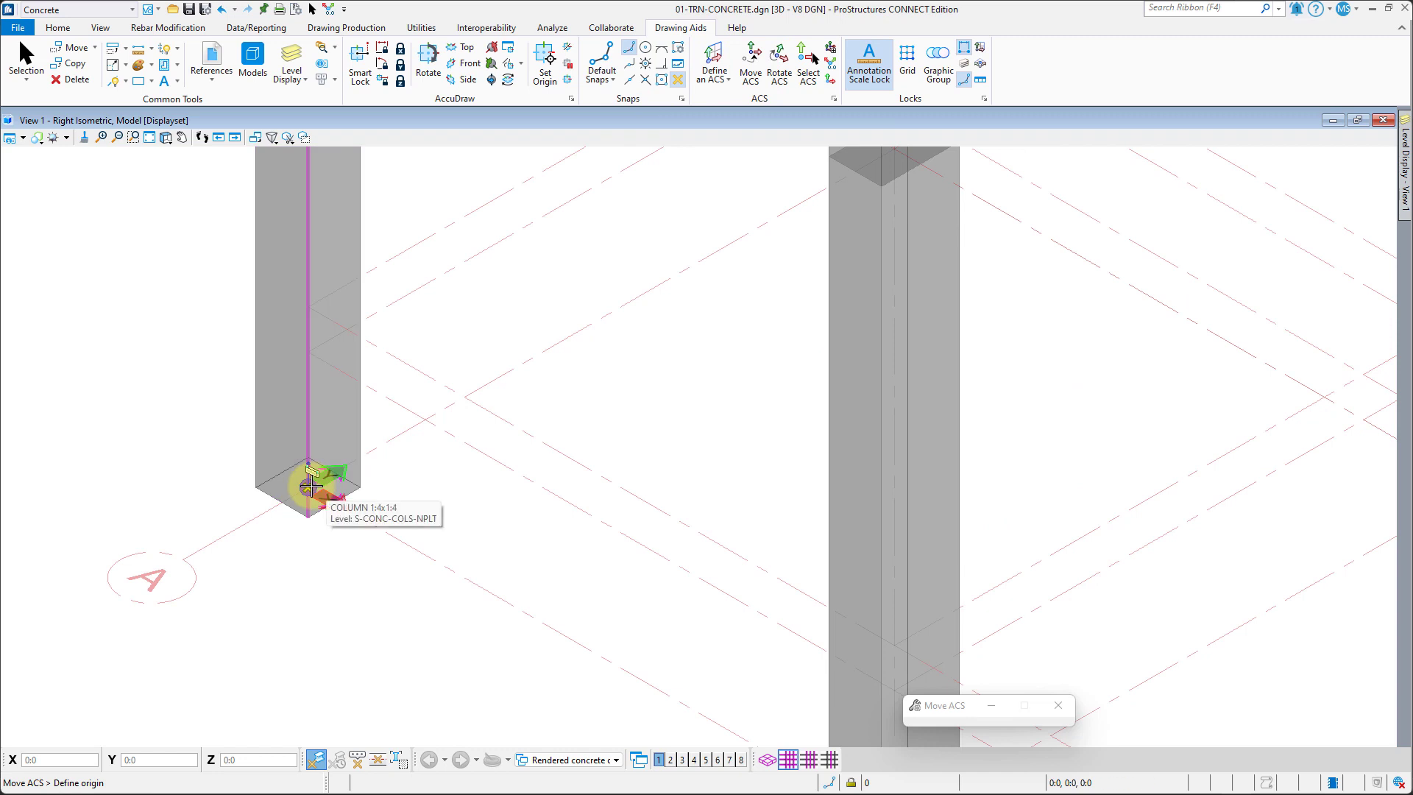
left_click(309, 487)
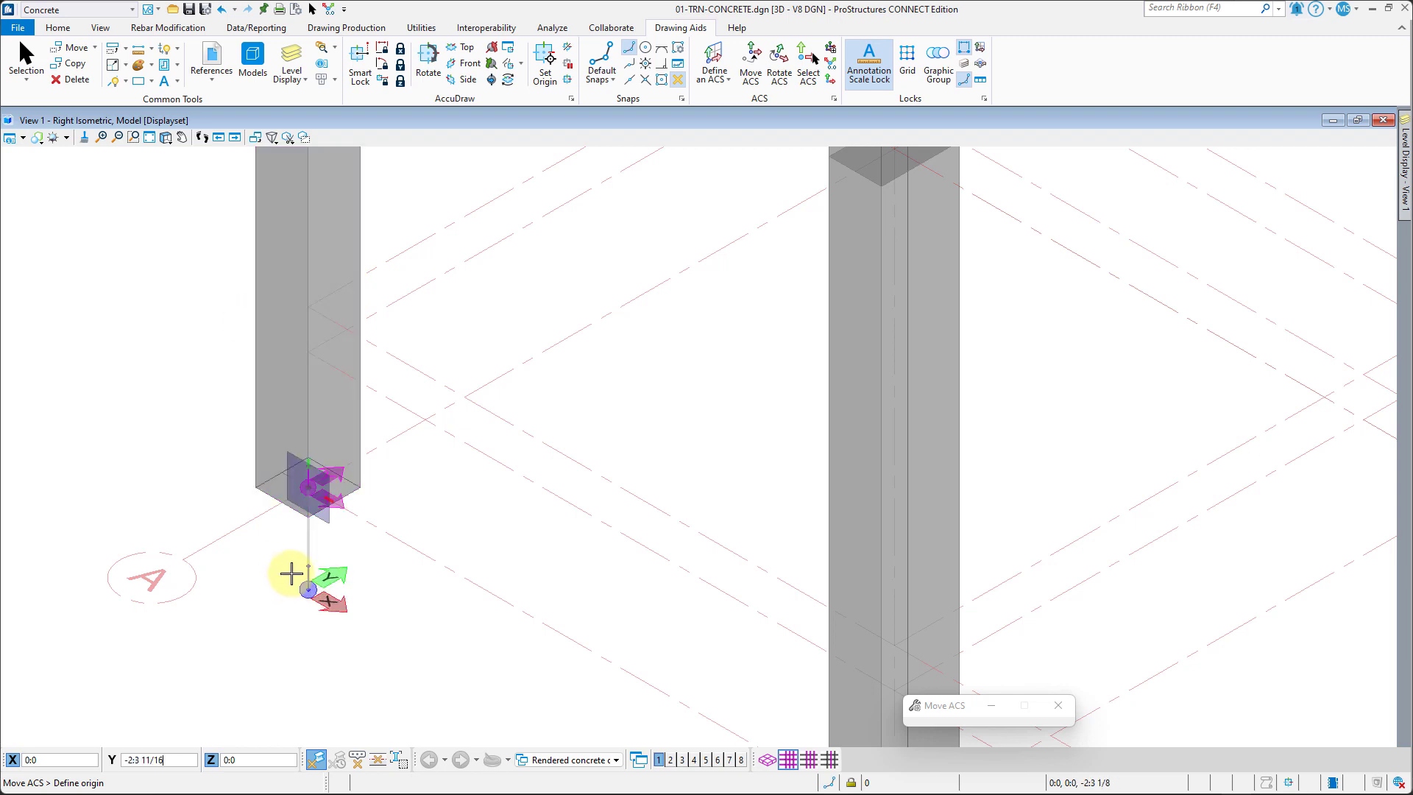
type("4:0")
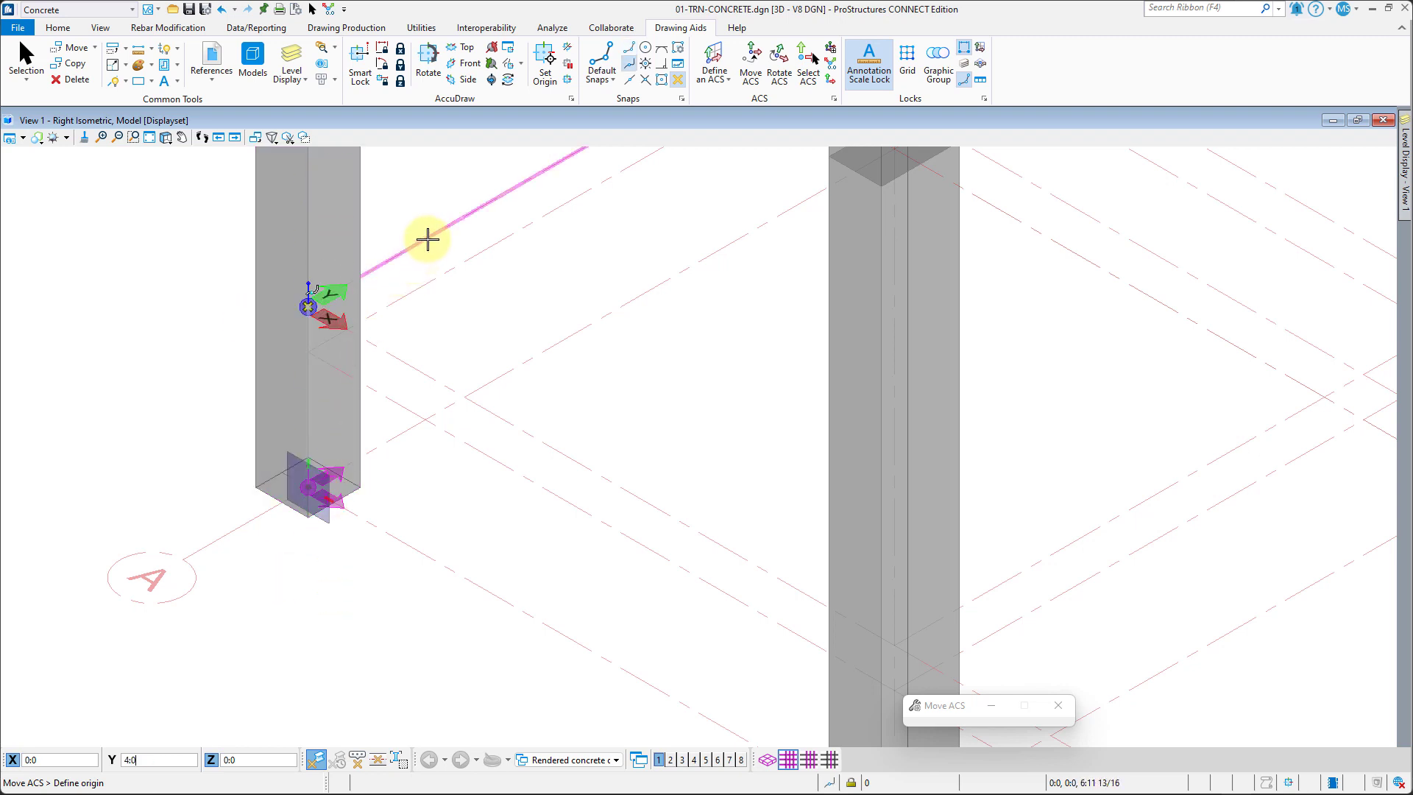
left_click(427, 239)
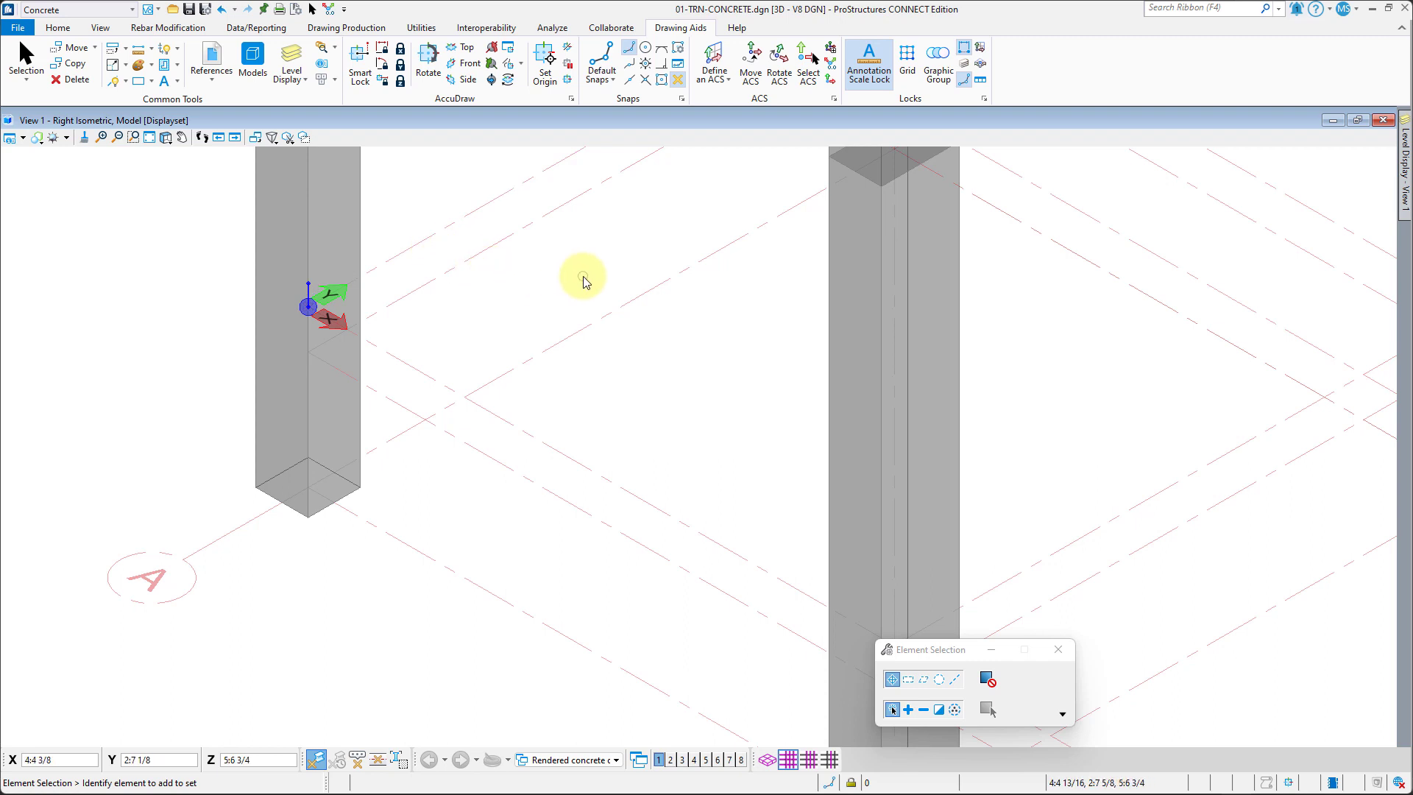
key("ctrl+f")
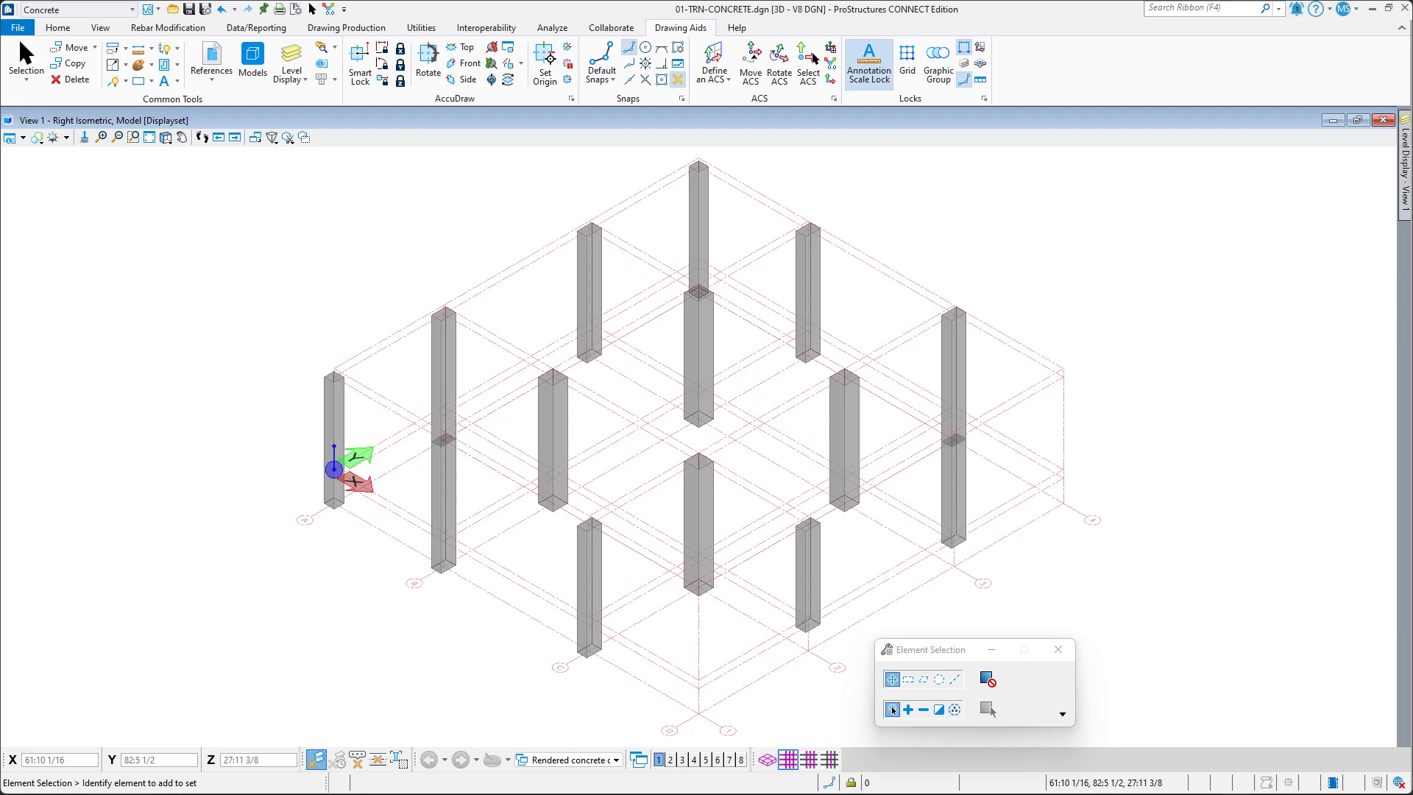
Step: Enable ACS Plane Snap Lock from the status-bar locks
left_click(851, 783)
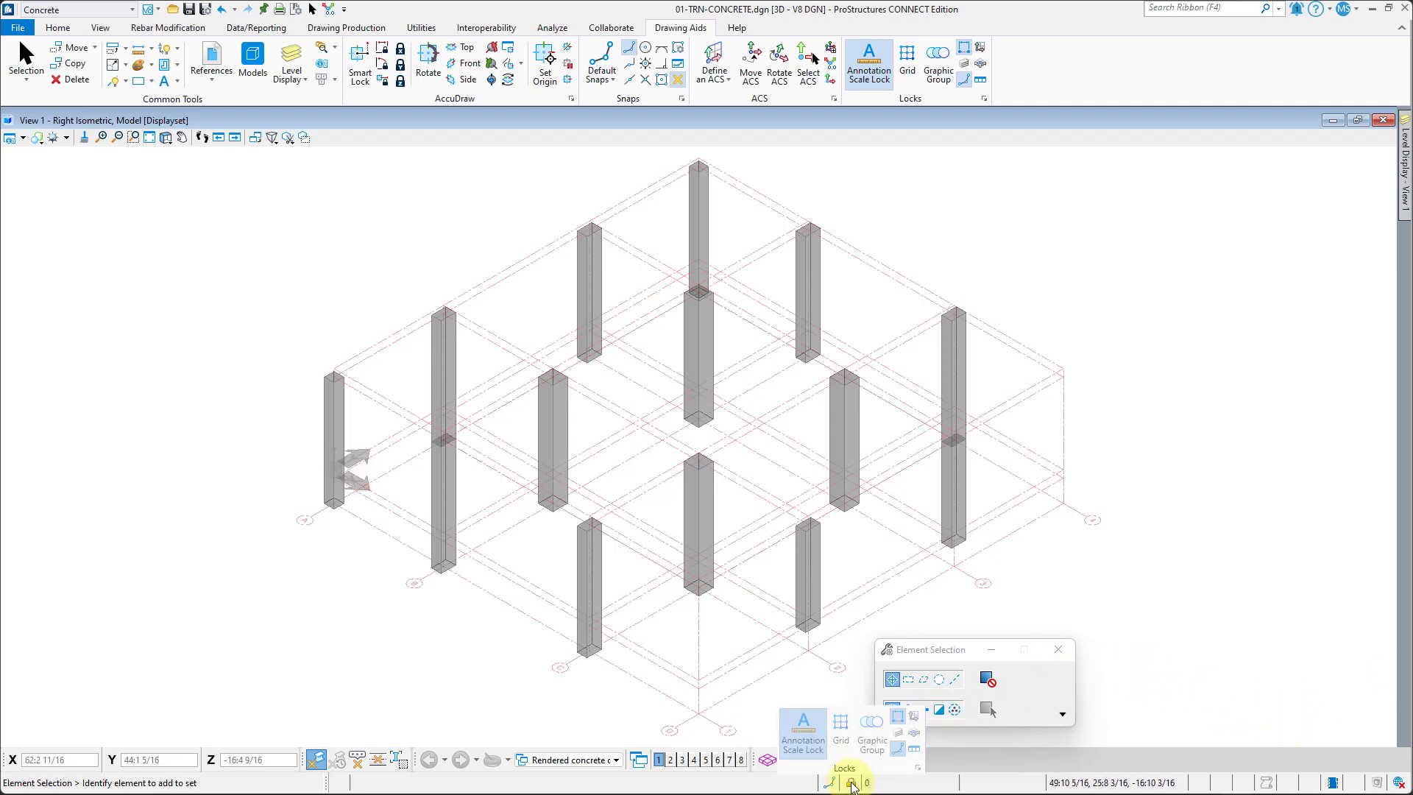
left_click(915, 739)
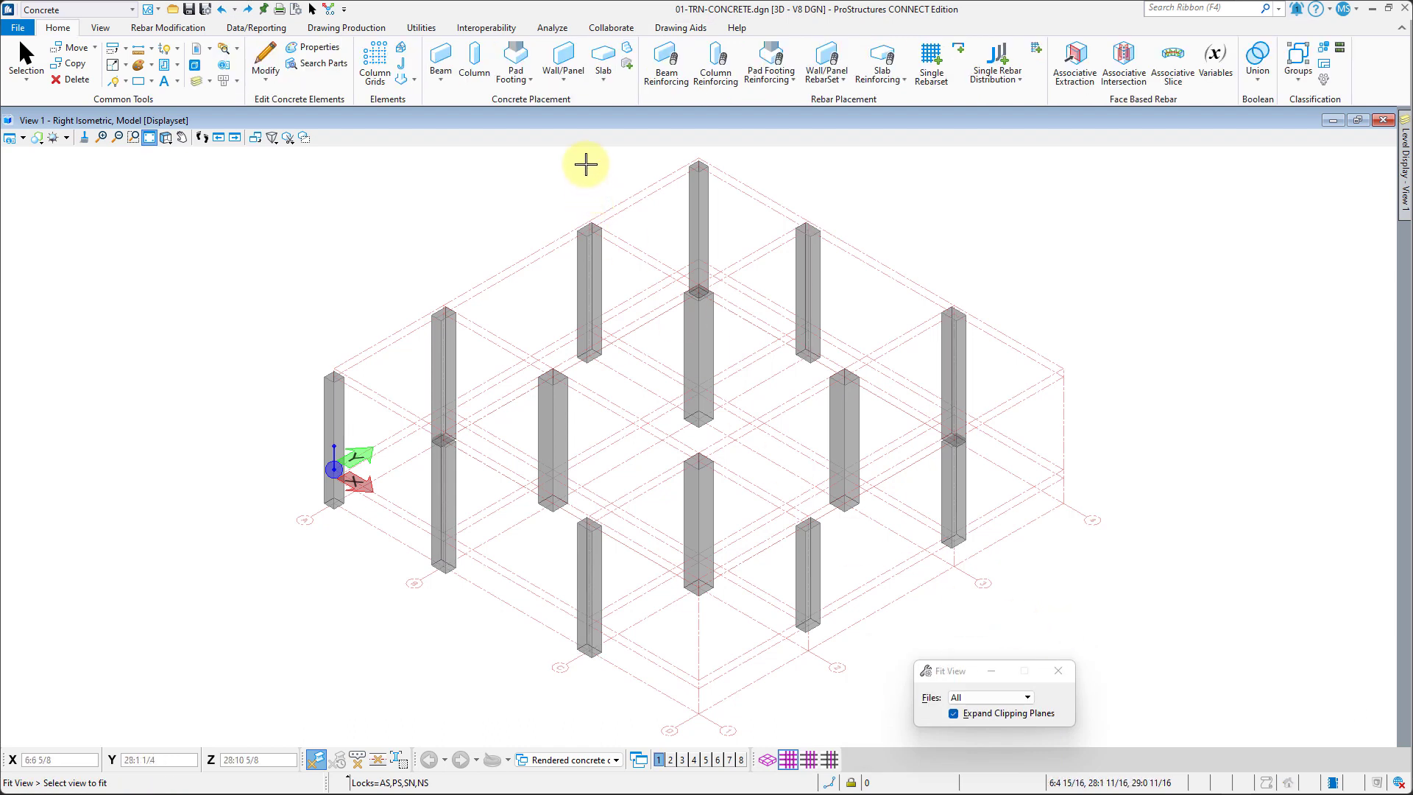
Step: Start Wall/Panel placement with height 11:0, thickness 0:10 and offset position Back
left_click(563, 57)
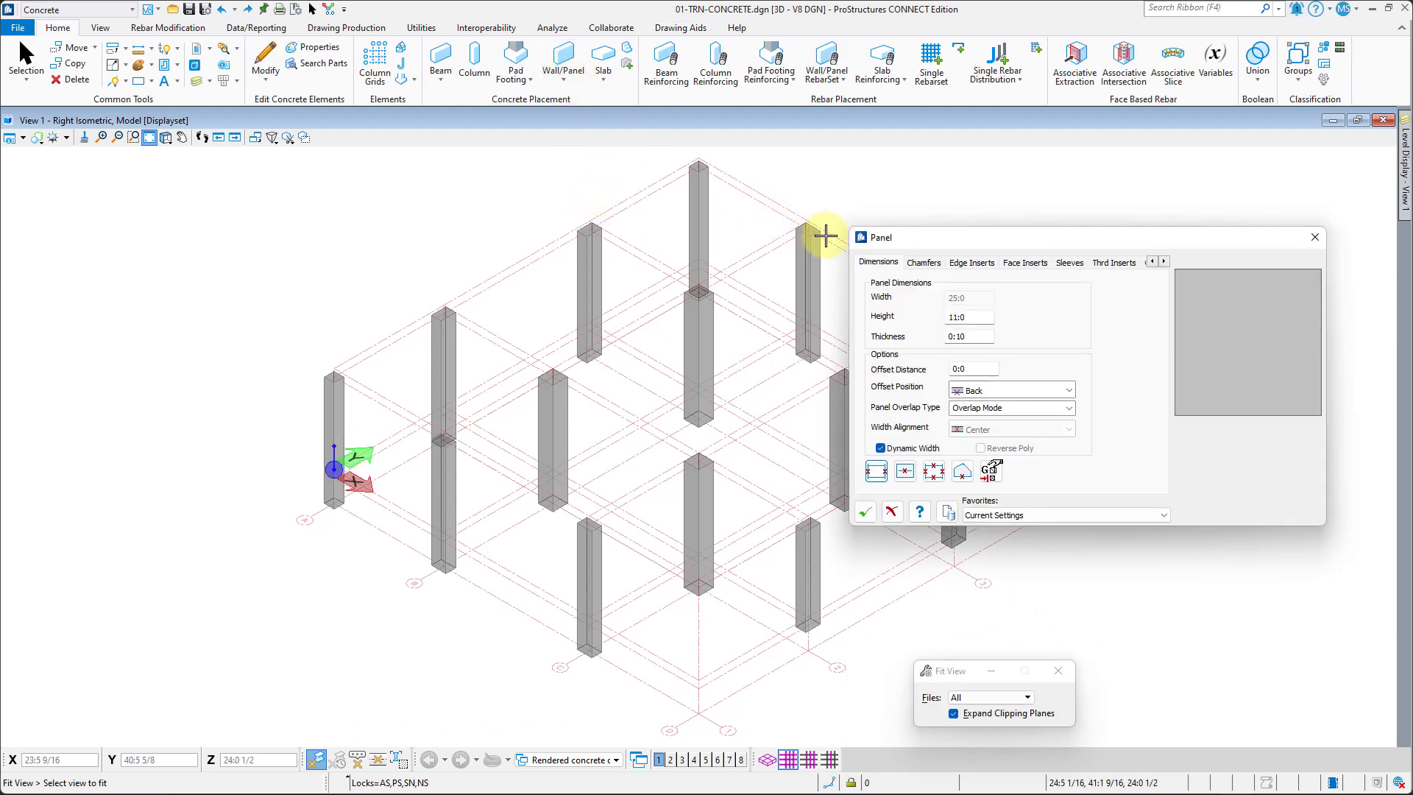
left_click(980, 317)
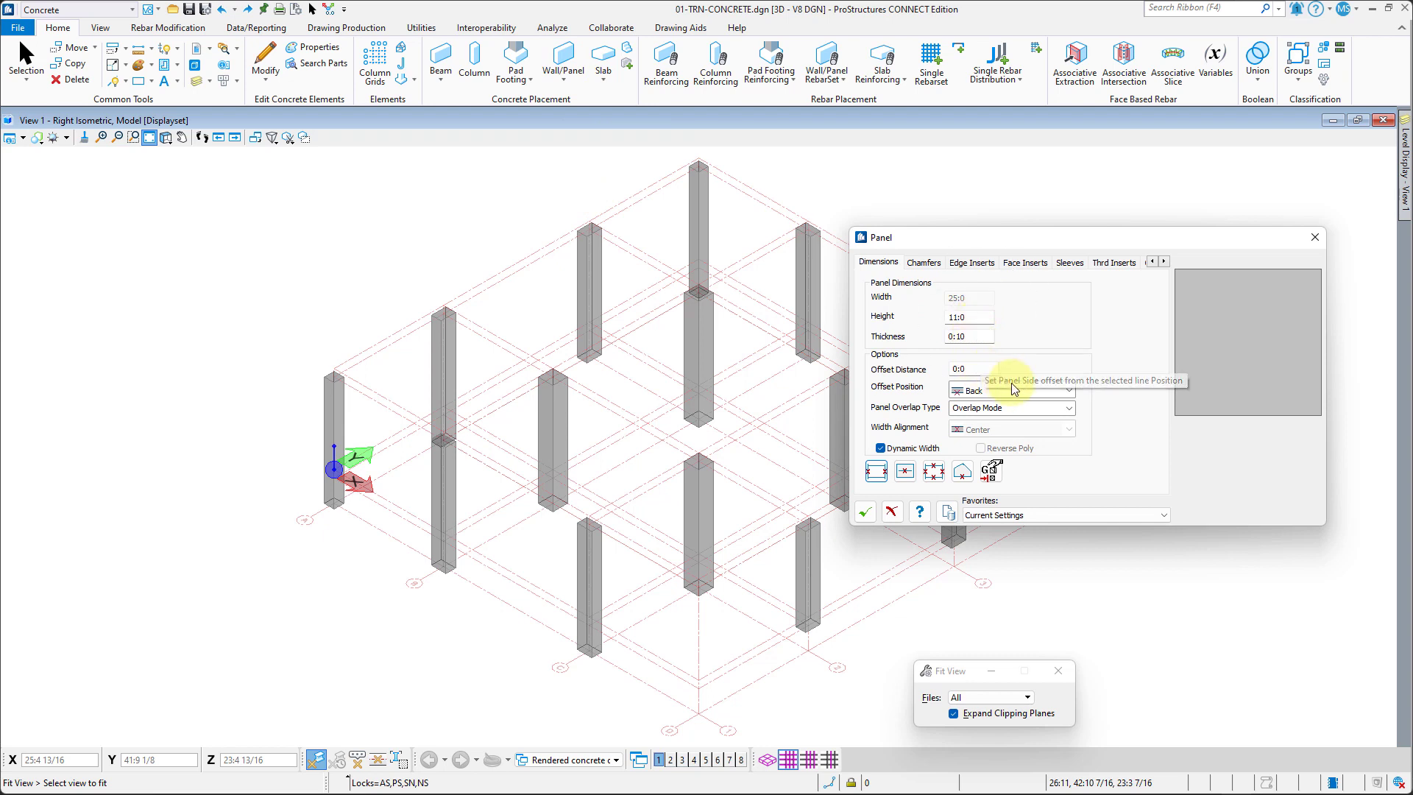
left_click(1034, 390)
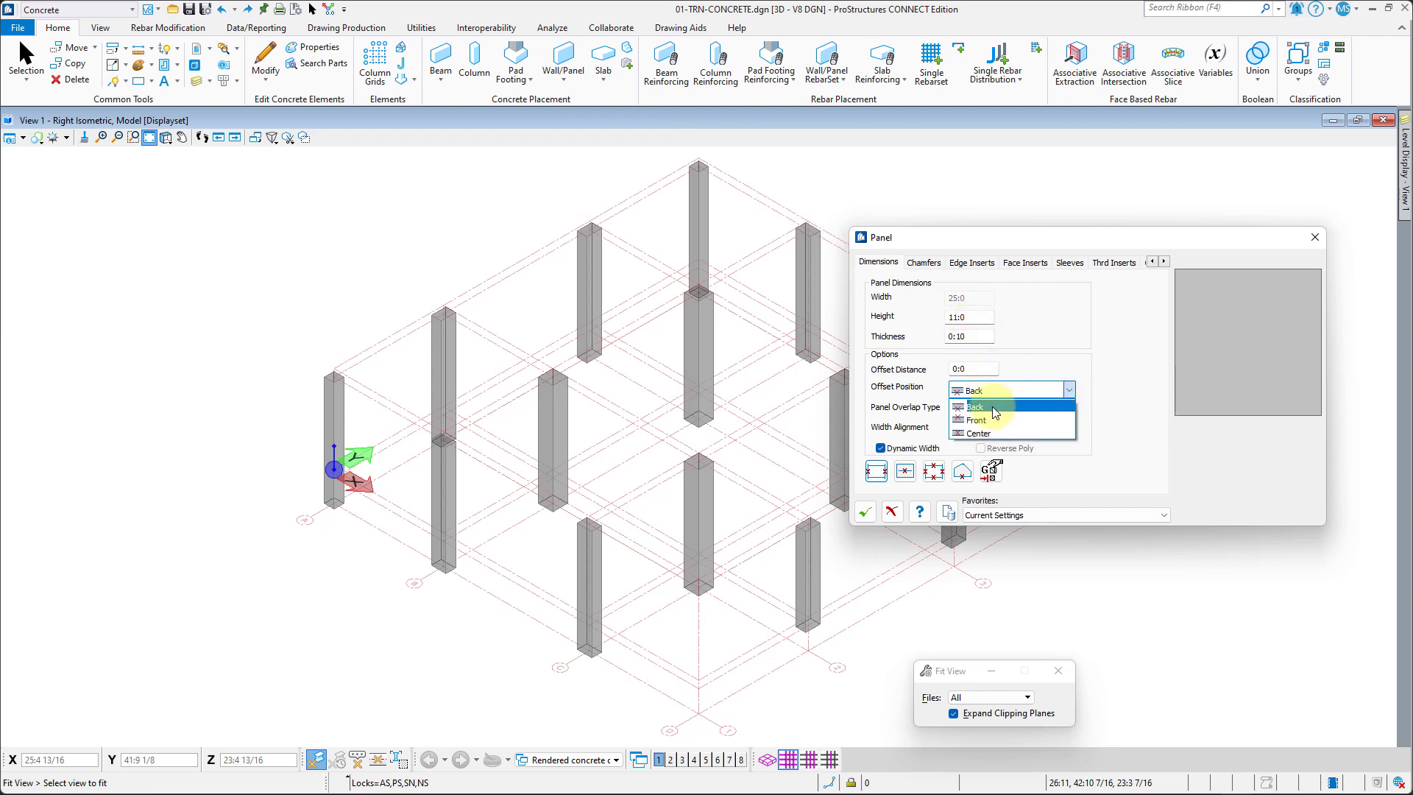
left_click(1000, 408)
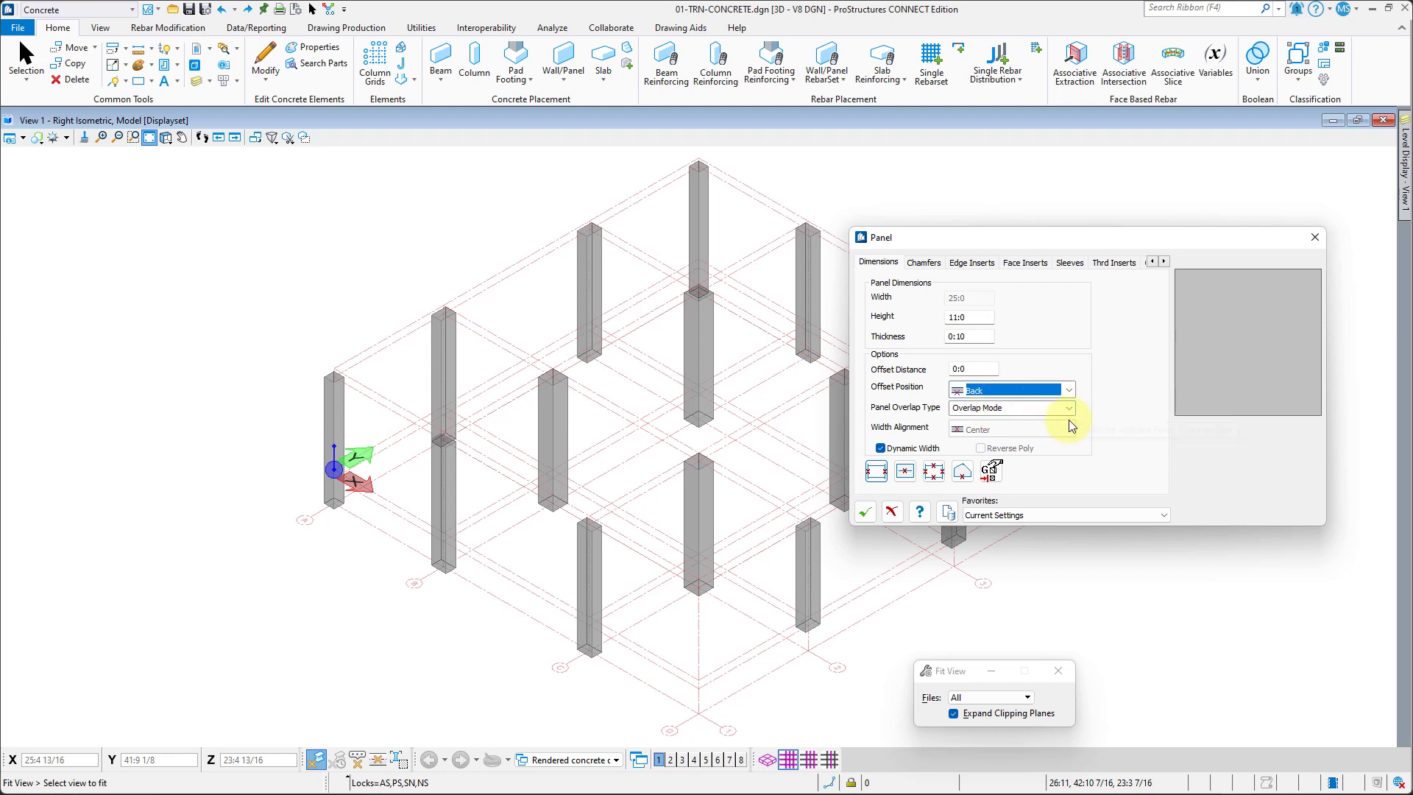
Step: Assign the panel 4000 psi, display class 12-C-I-P - Panel, area class 4-Level 3, description C-I-P - Panel
left_click(1165, 262)
left_click(1165, 262)
left_click(1165, 262)
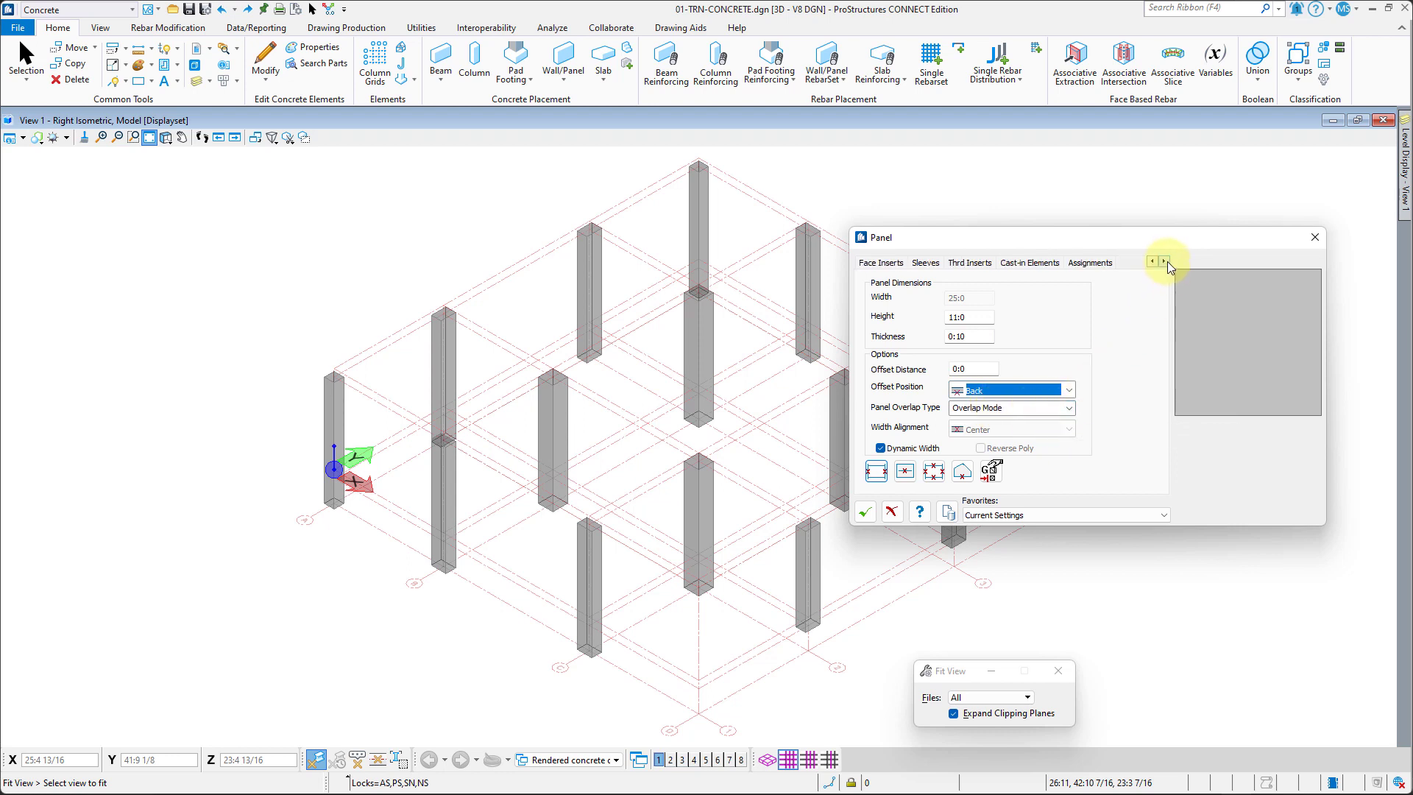
left_click(1091, 264)
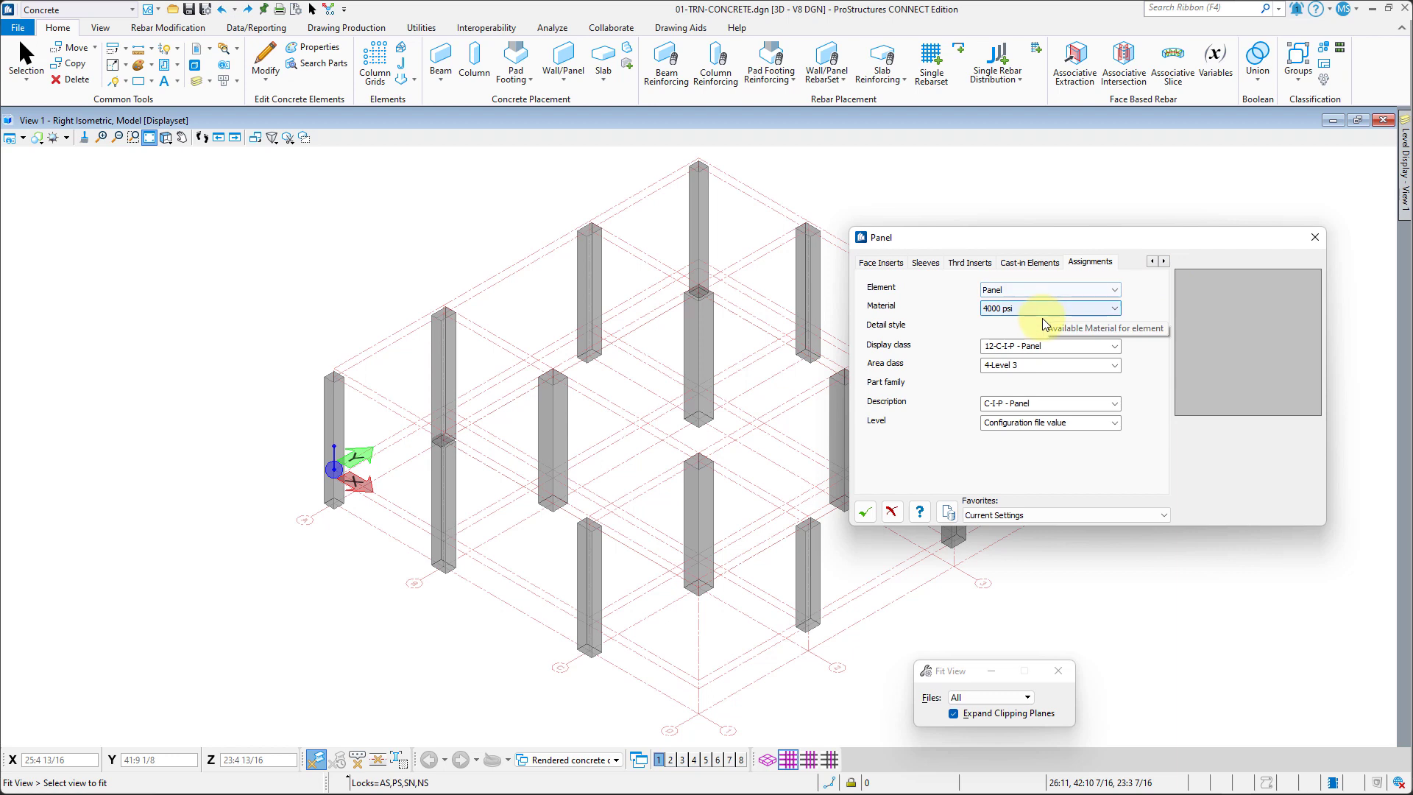
left_click(1114, 346)
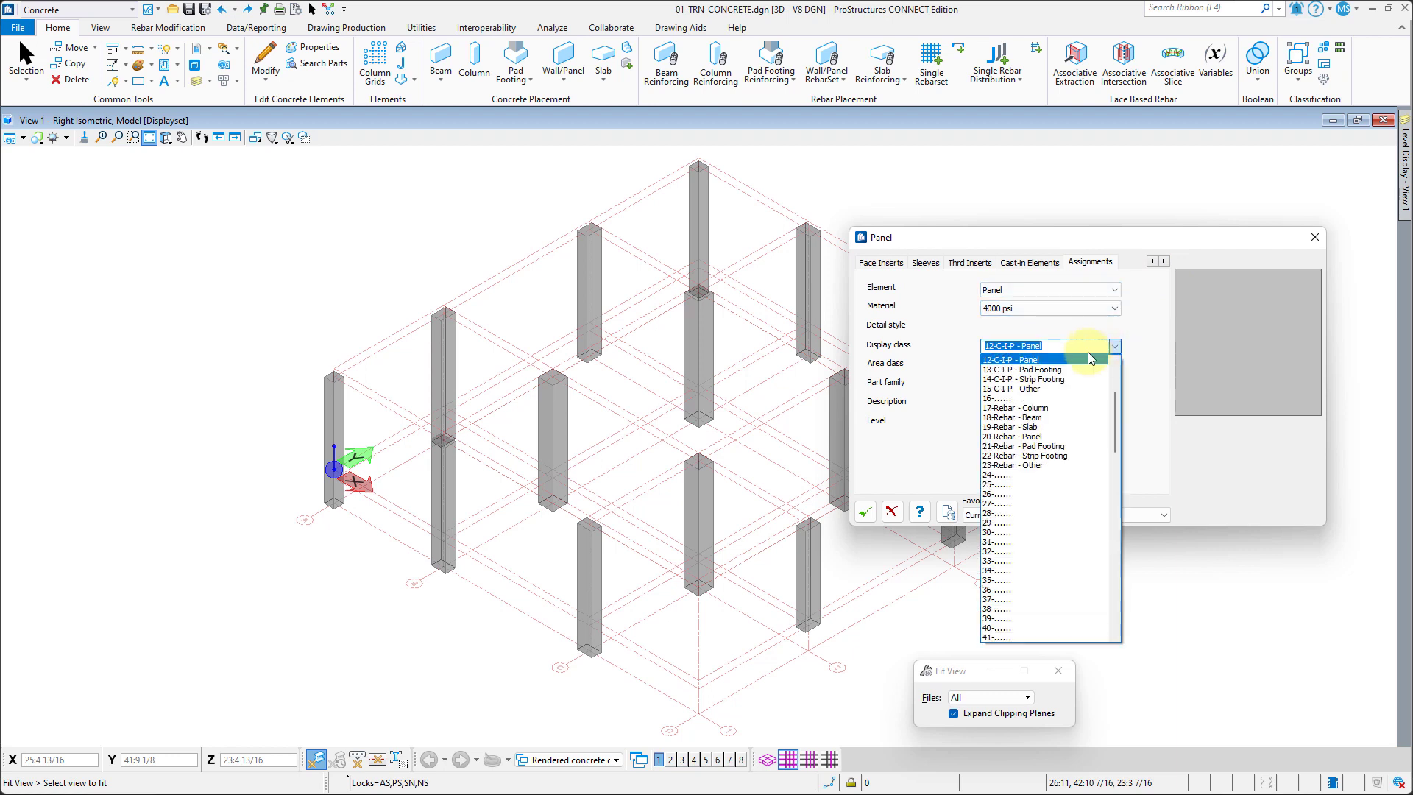
left_click(1058, 359)
left_click(1114, 365)
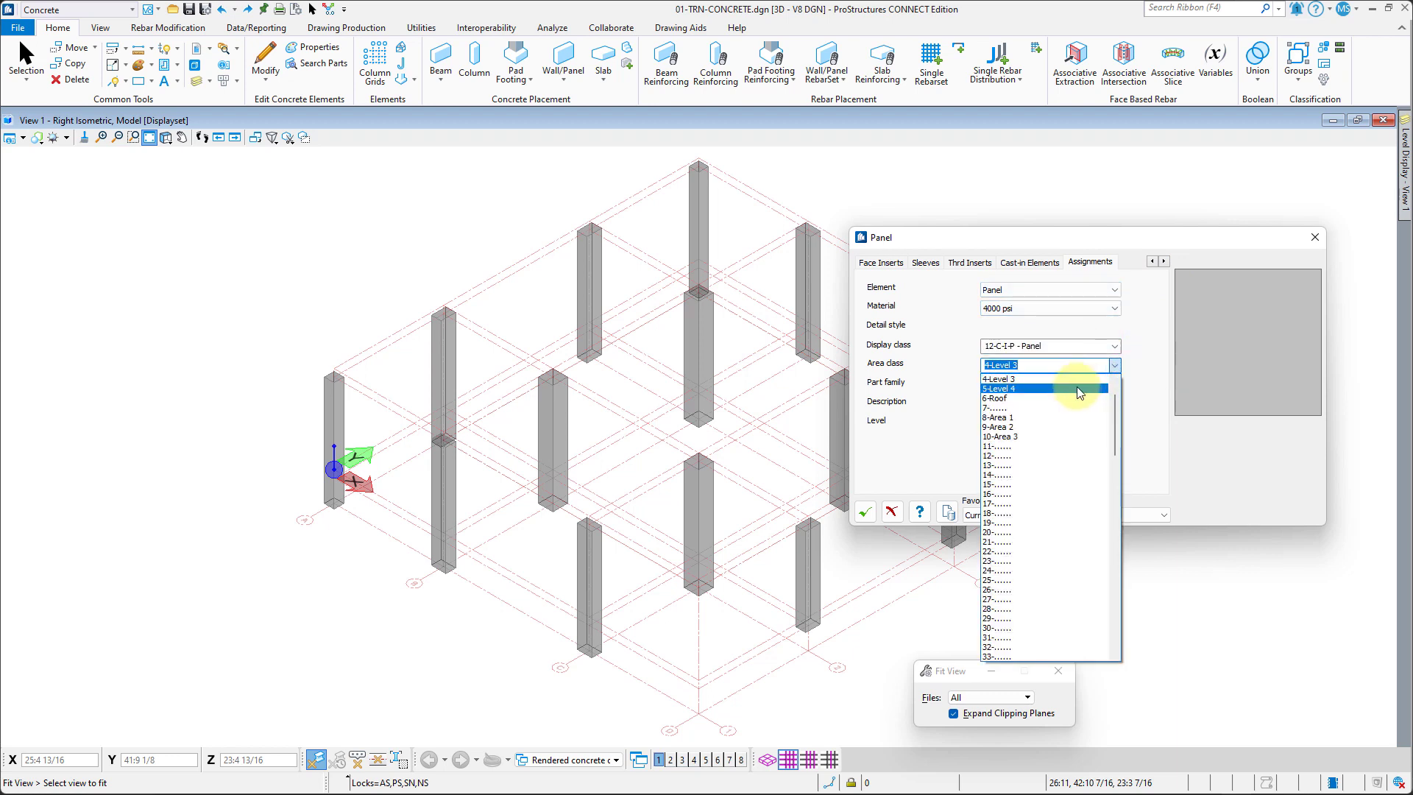
left_click(1065, 379)
left_click(1117, 403)
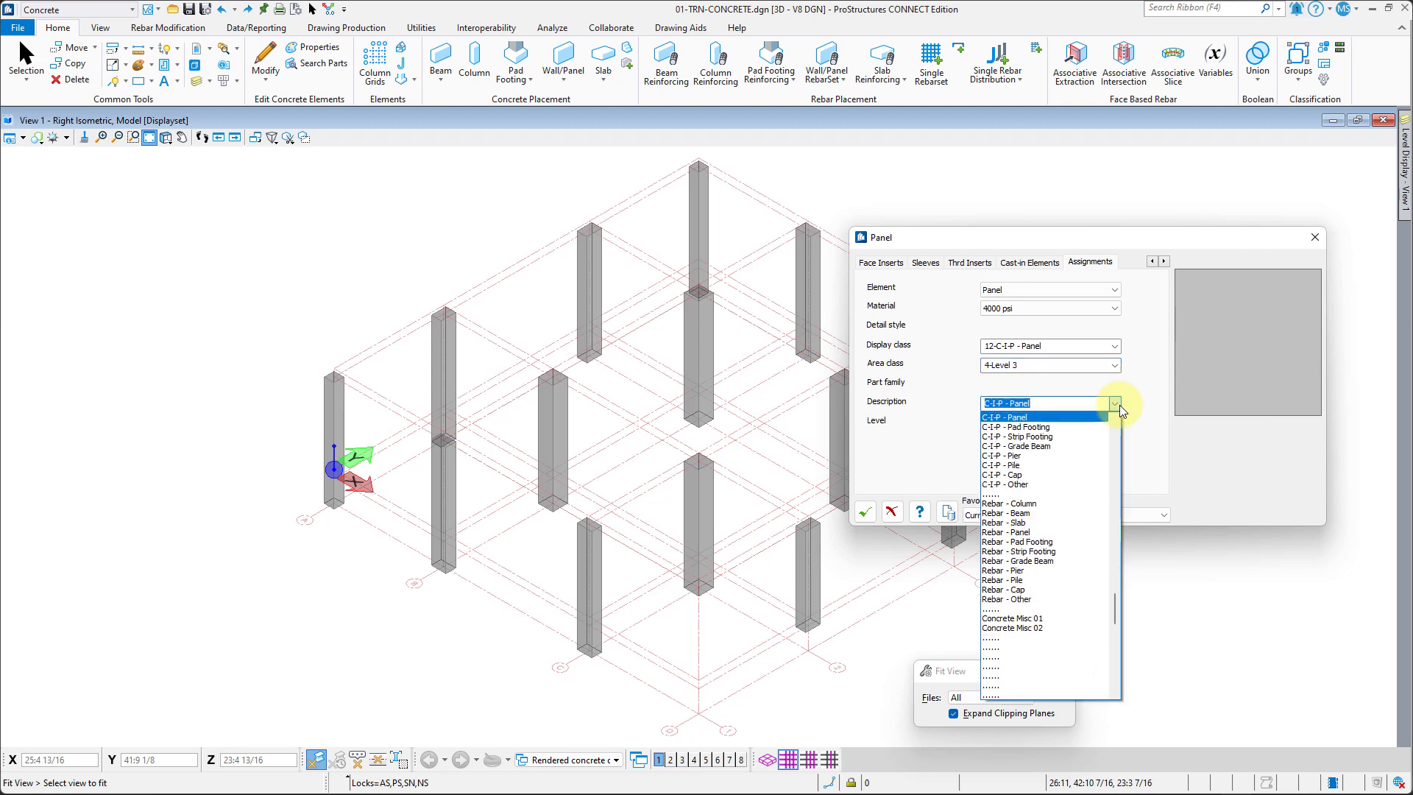
left_click(1014, 418)
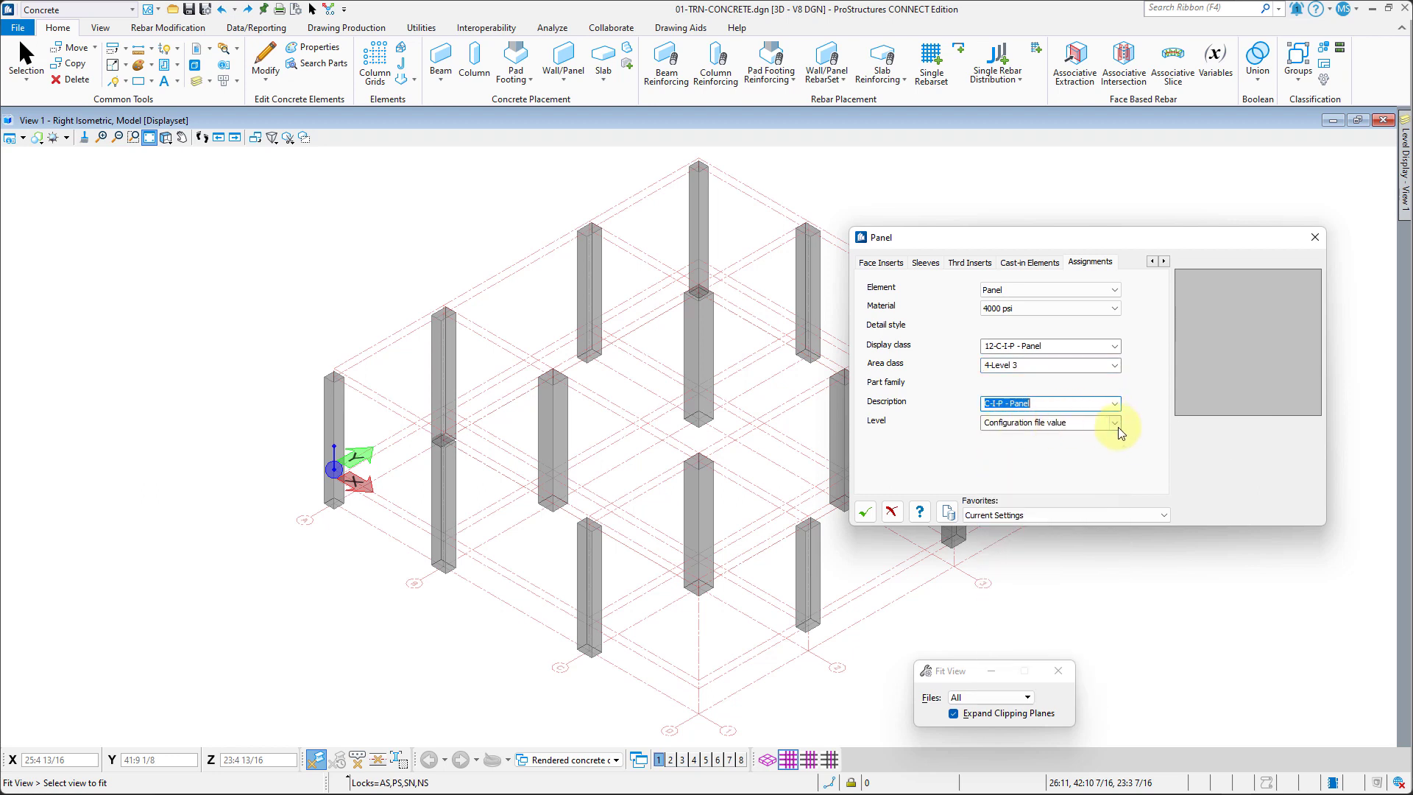
left_click(1114, 424)
left_click(1068, 428)
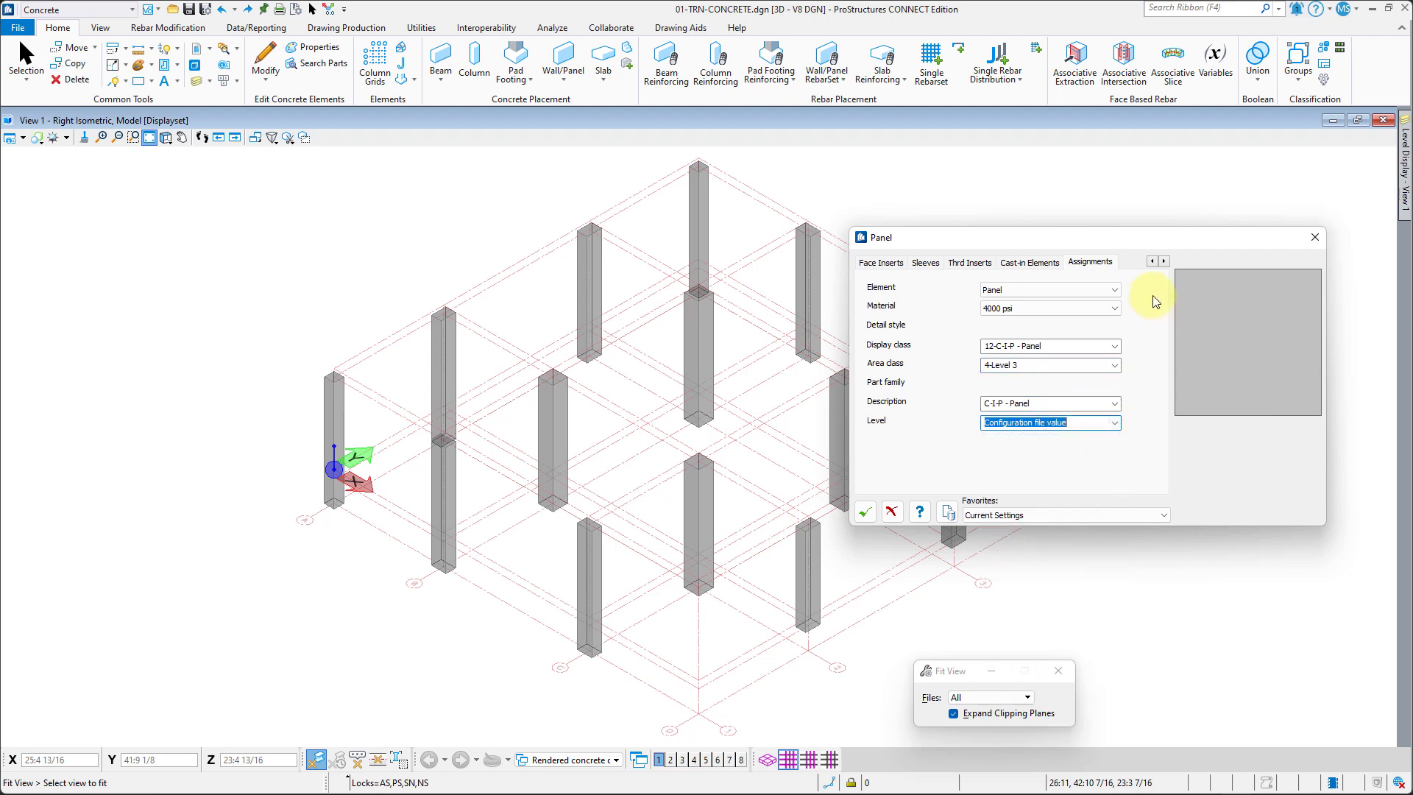
left_click(1151, 261)
left_click(1152, 262)
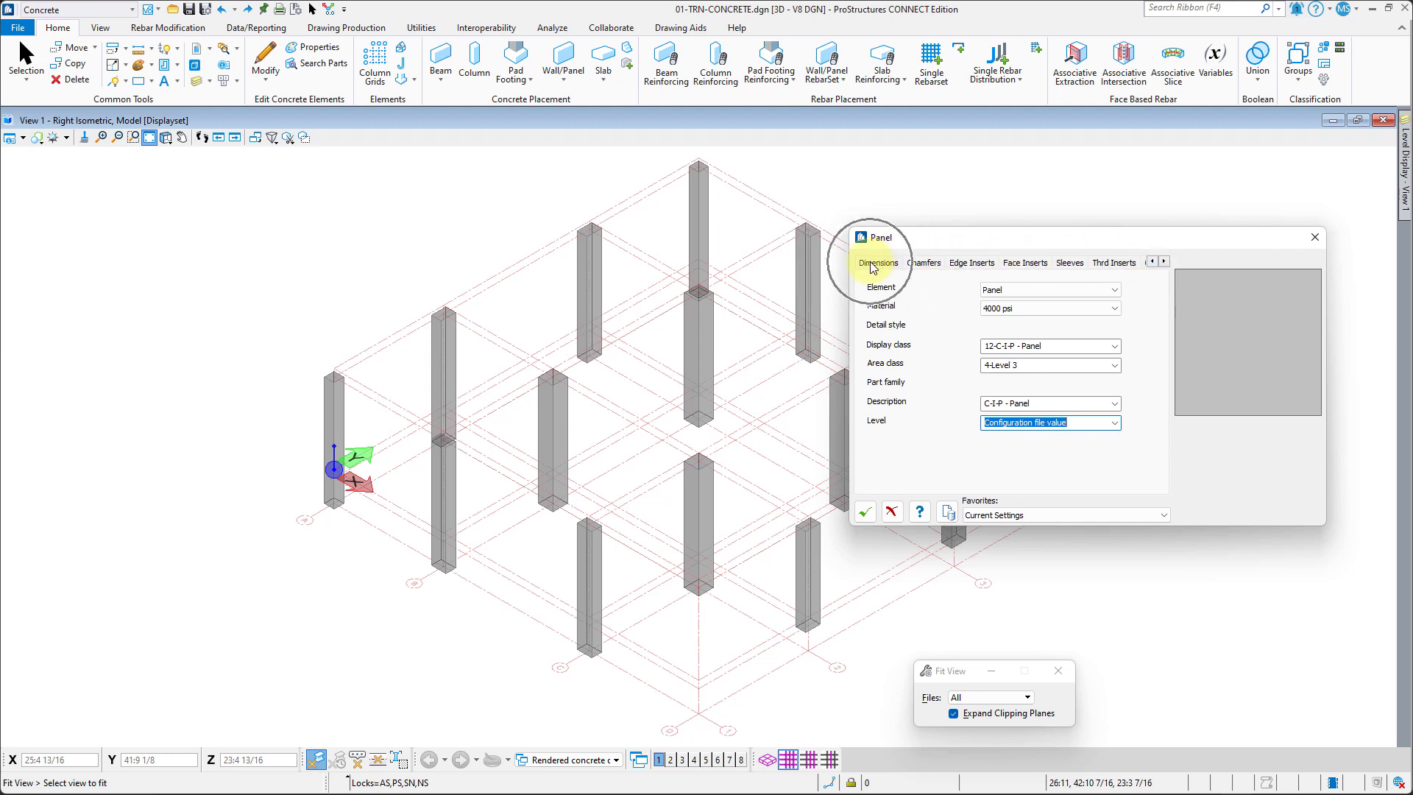
Step: Choose two-point panel placement in Top View and place the first wall along grid line A
left_click(874, 264)
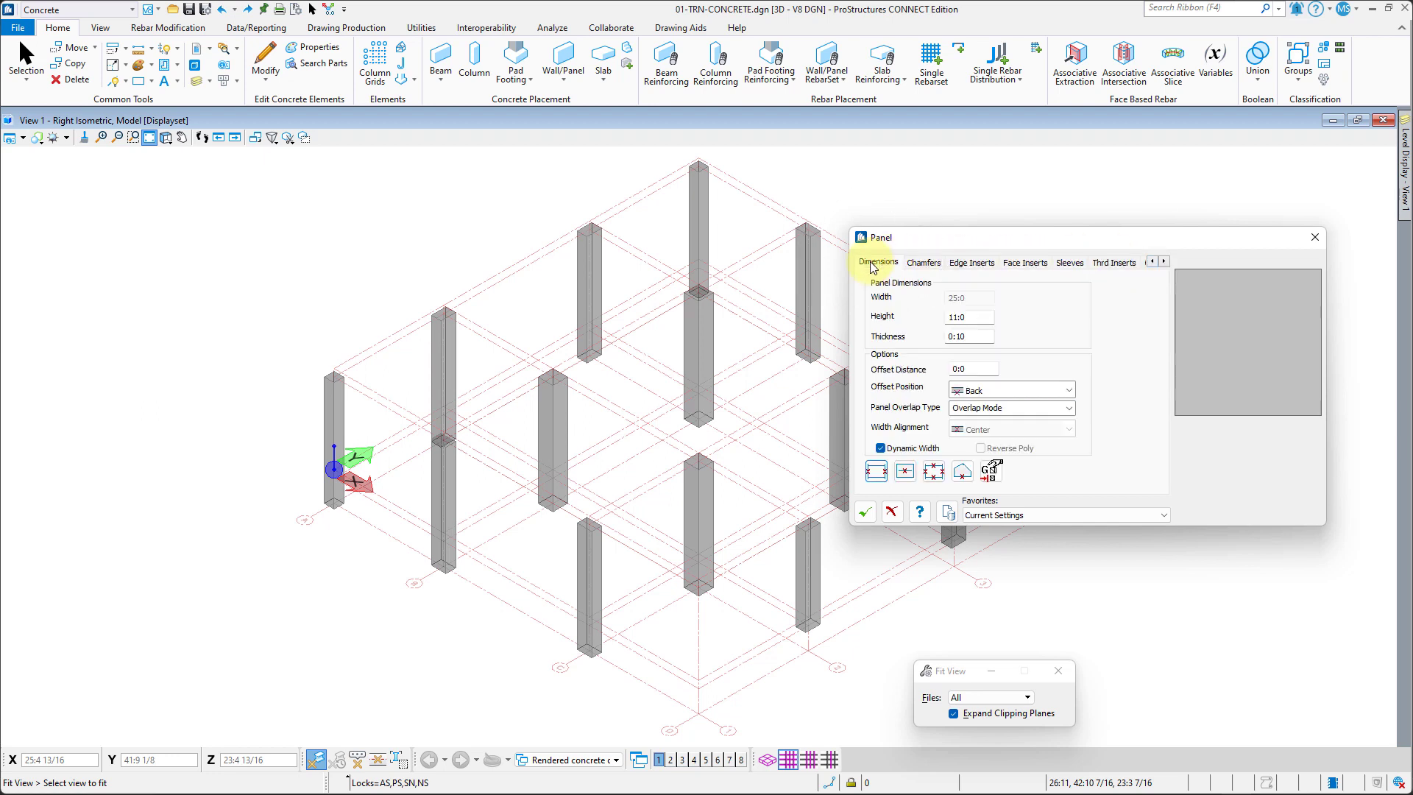
left_click(876, 471)
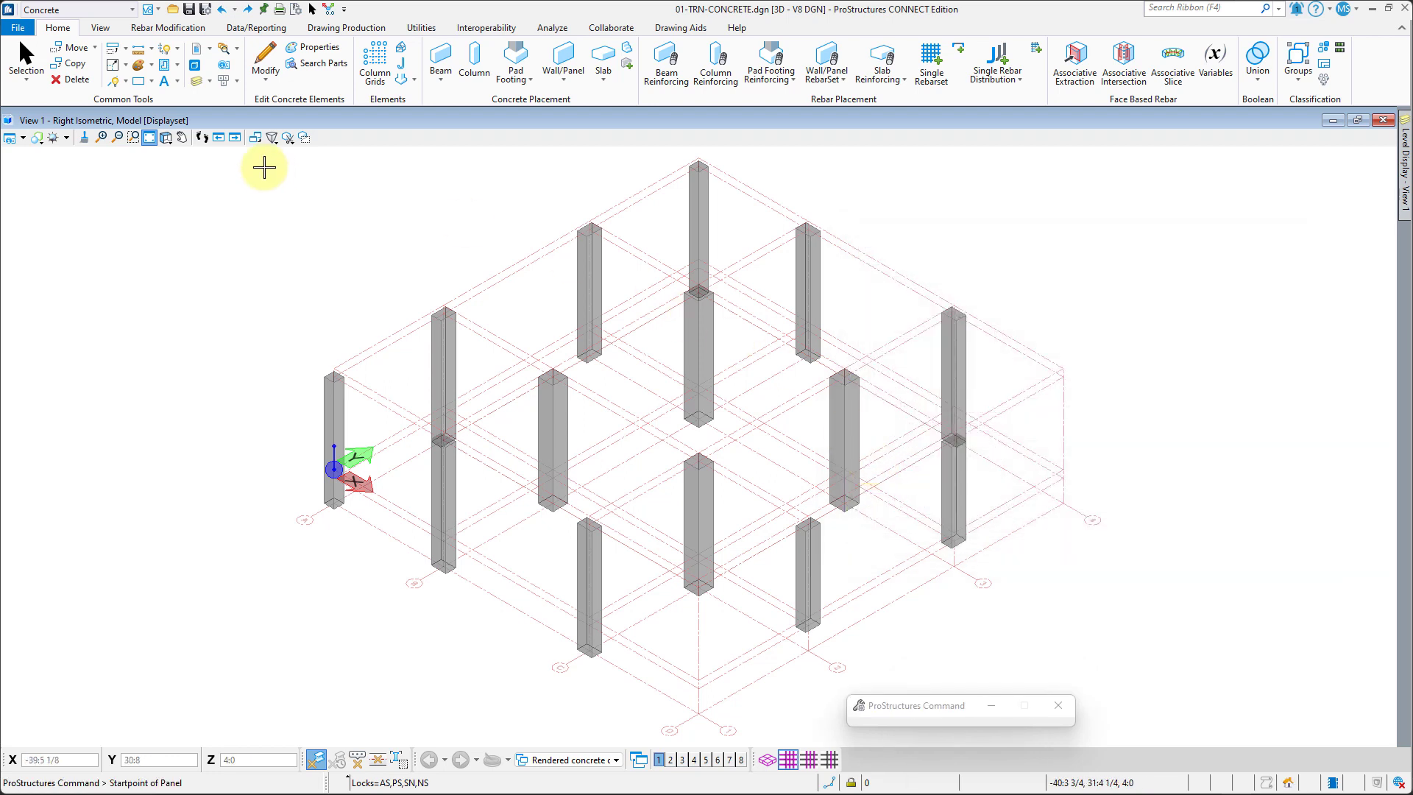
left_click(166, 138)
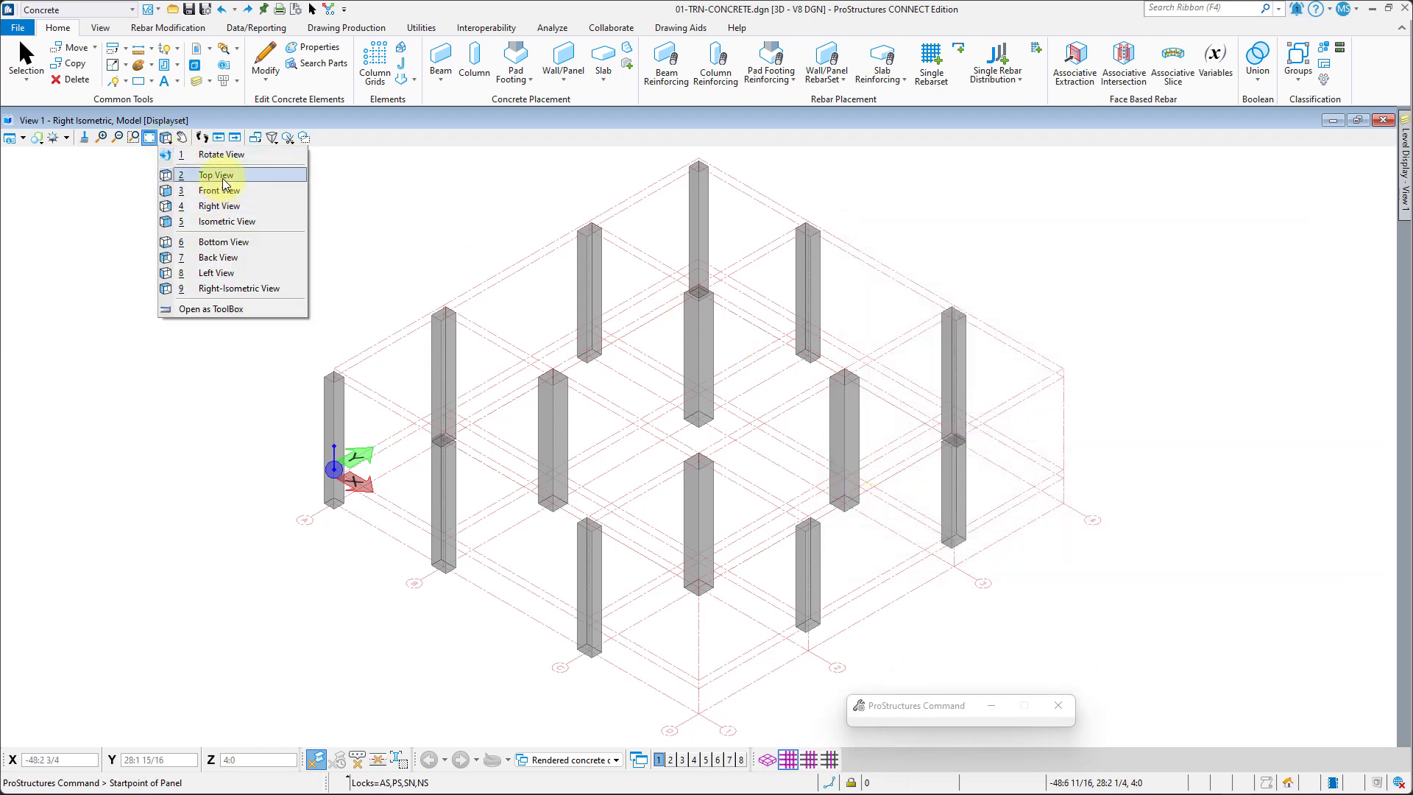
left_click(221, 176)
scroll(420, 690, "up", 5)
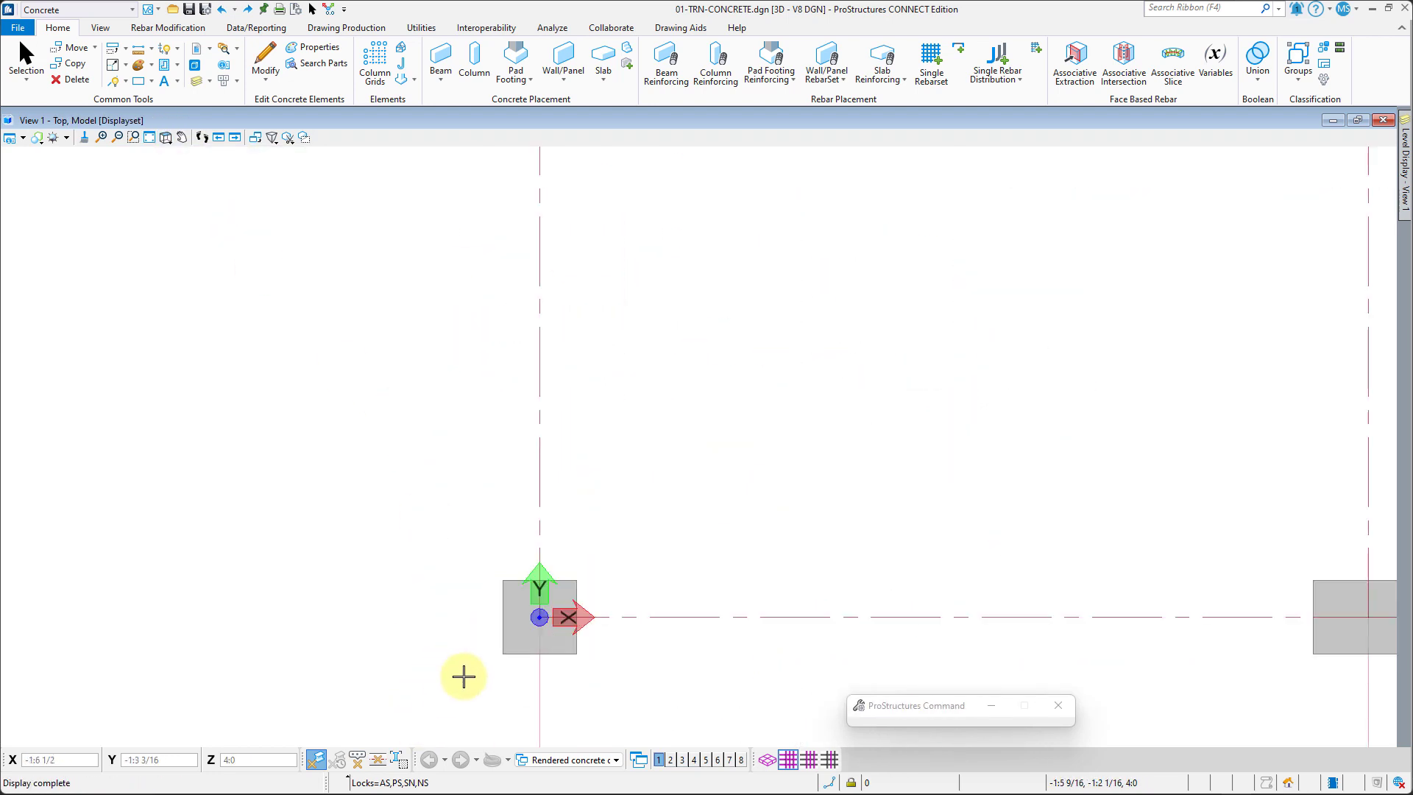
left_click(505, 581)
scroll(508, 530, "down", 3)
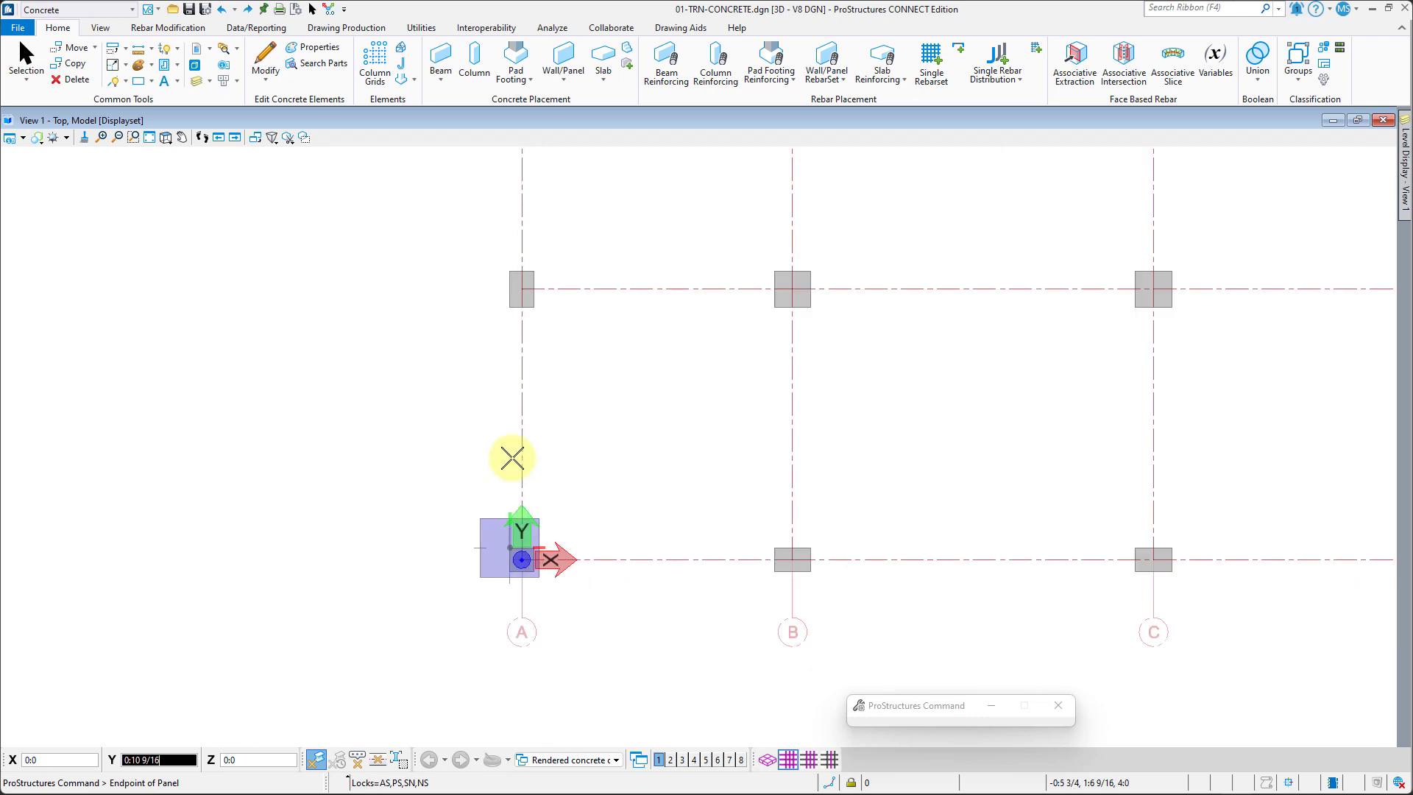
left_click(508, 303)
Step: Continue the grid A wall from the lower-left column to the upper-left column and accept it
middle_click_drag(605, 330, 647, 631)
right_click(555, 252)
middle_click_drag(555, 253, 530, 608)
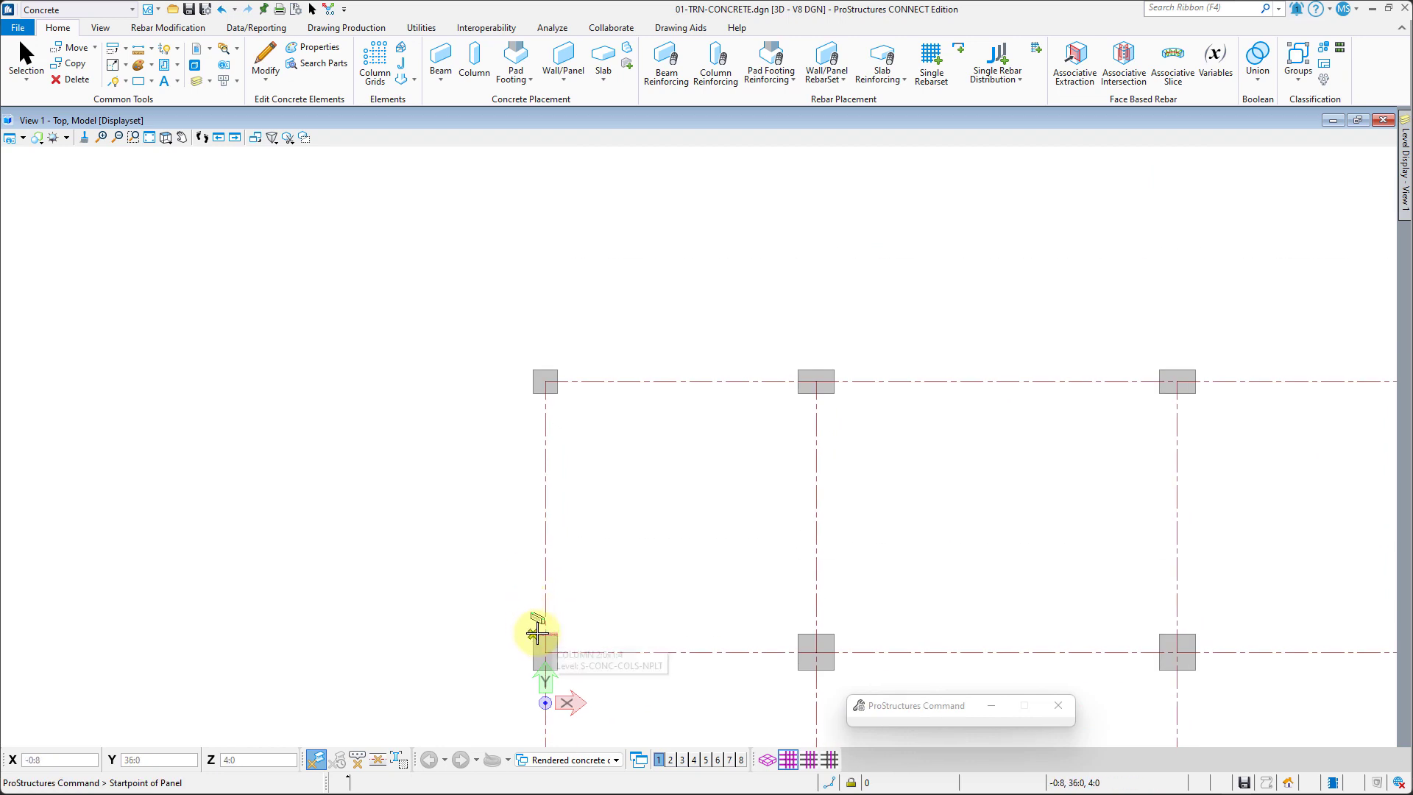
left_click(536, 633)
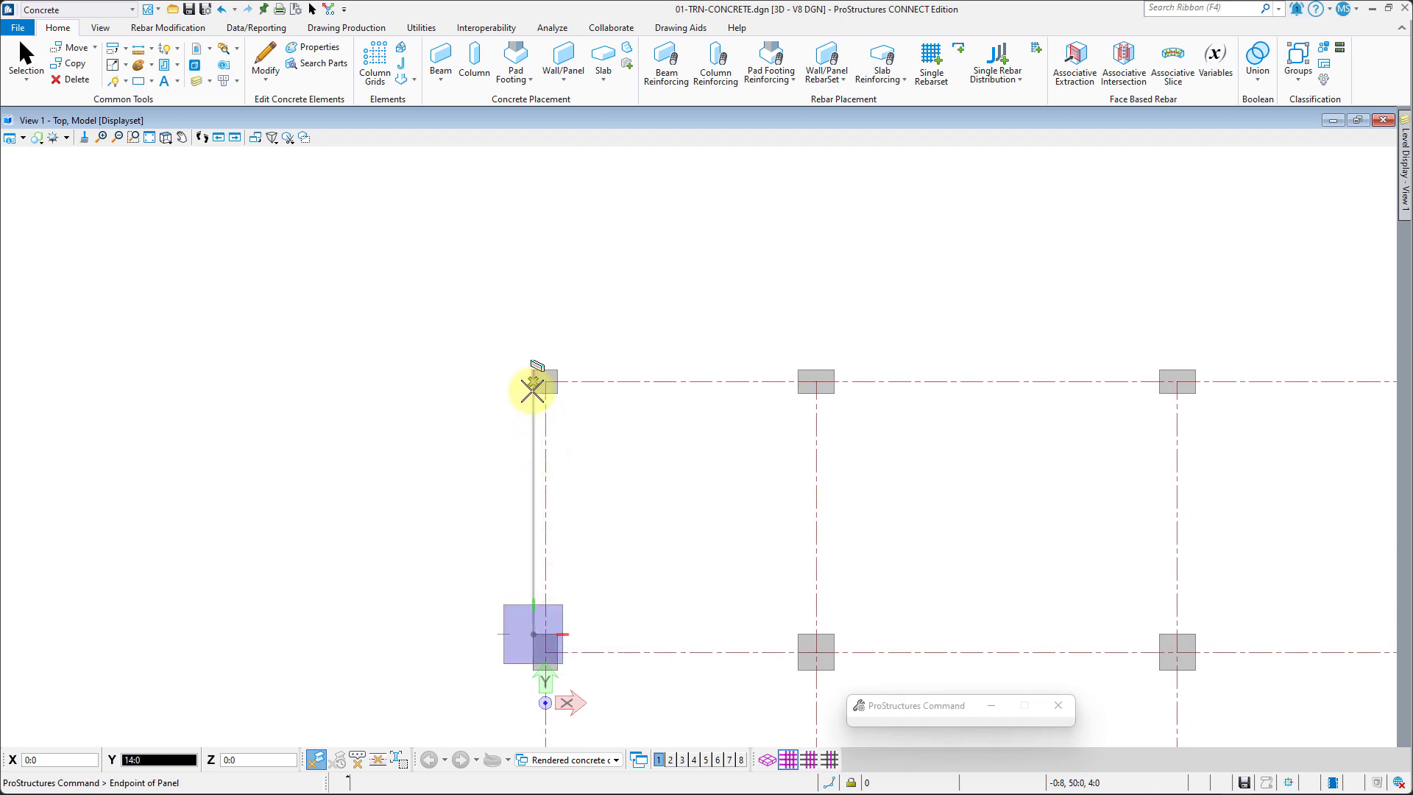
left_click(532, 390)
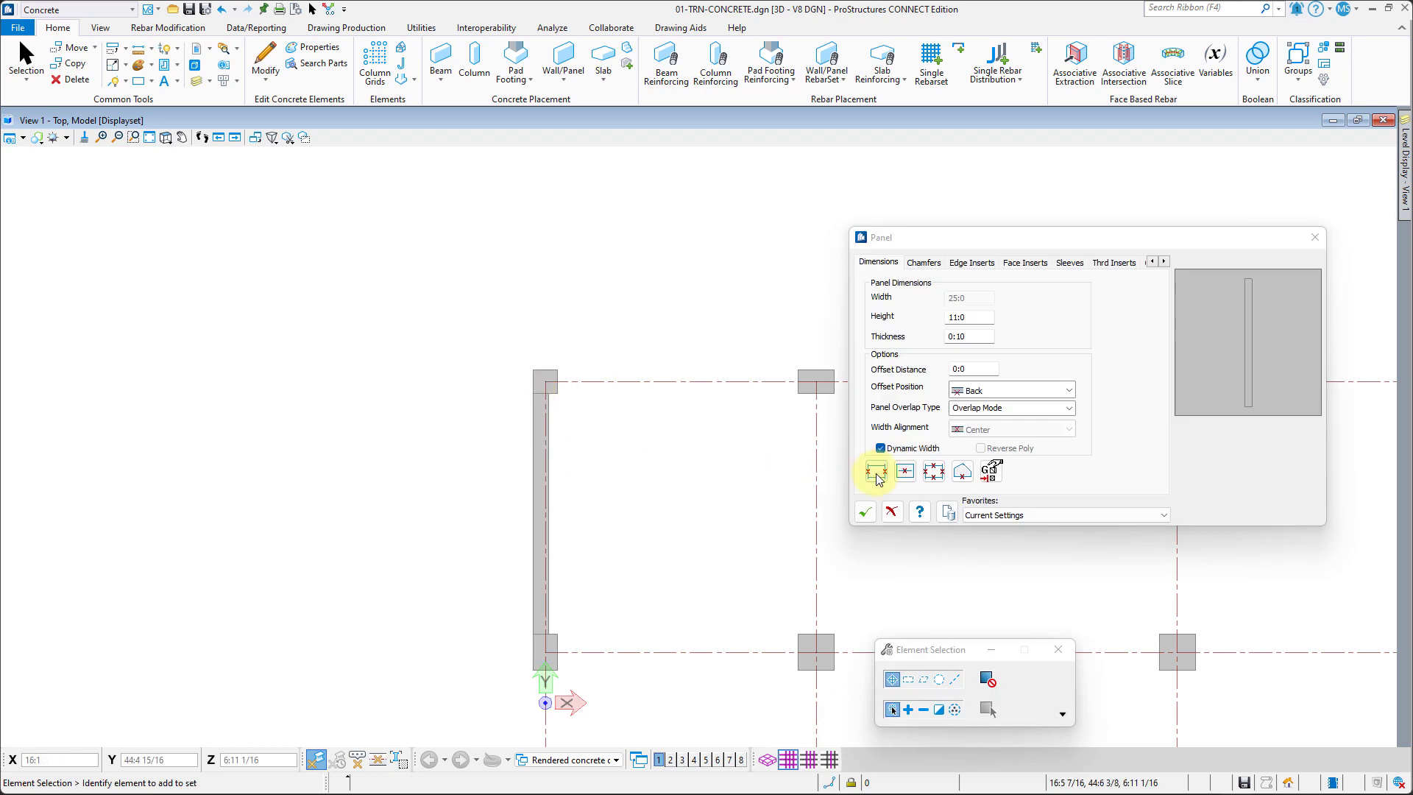
left_click(886, 468)
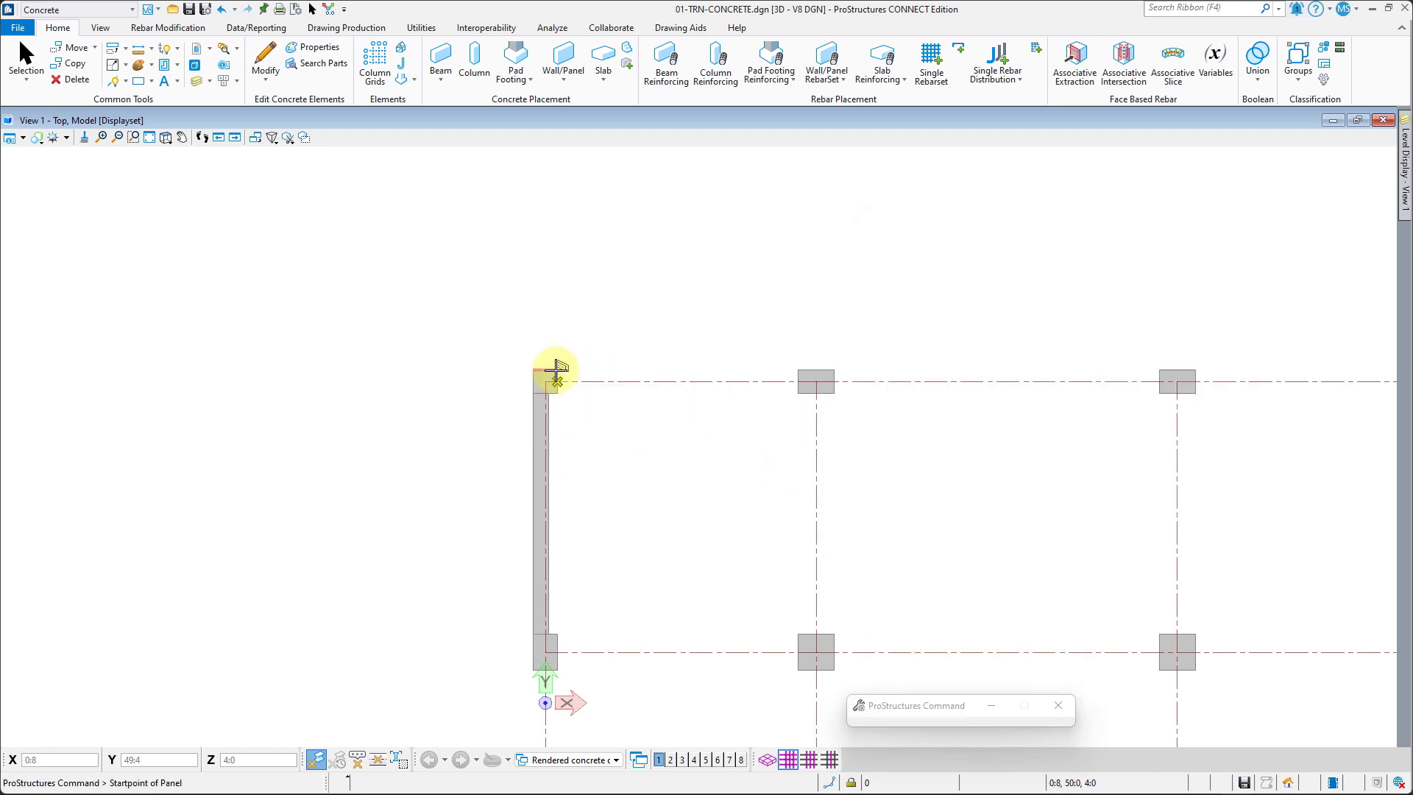
Step: Add walls across the top grid line from the corner column through to the far right column
left_click(557, 370)
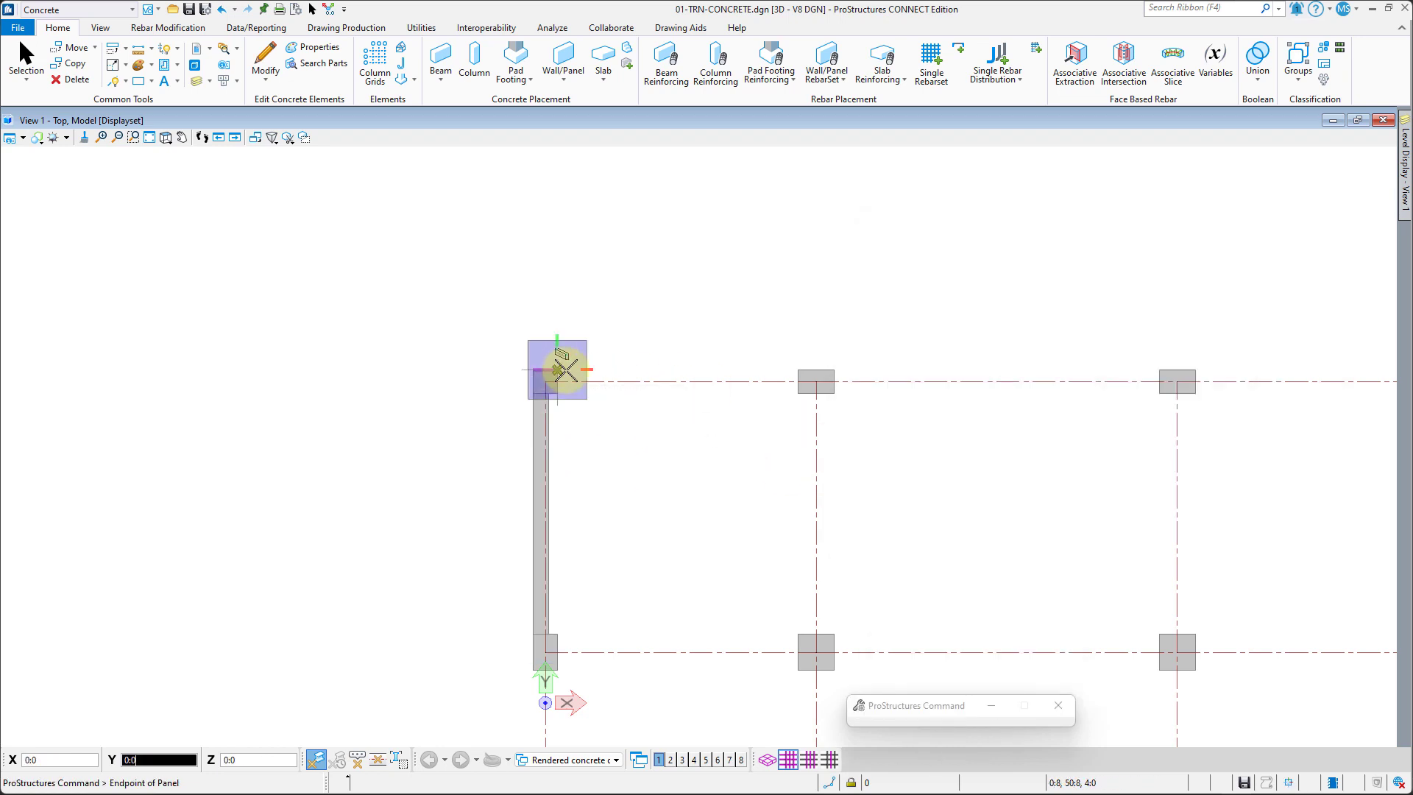
left_click(794, 370)
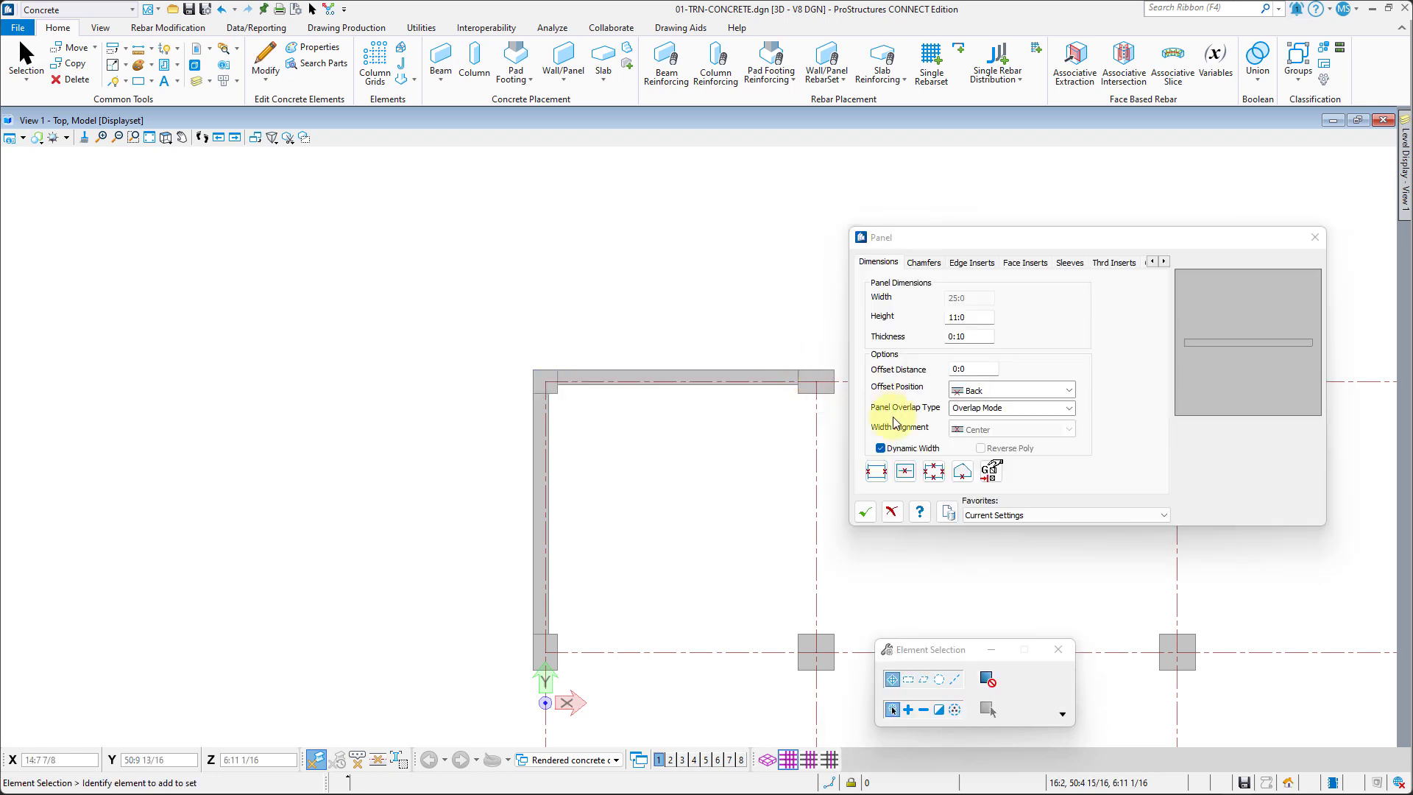
left_click(834, 369)
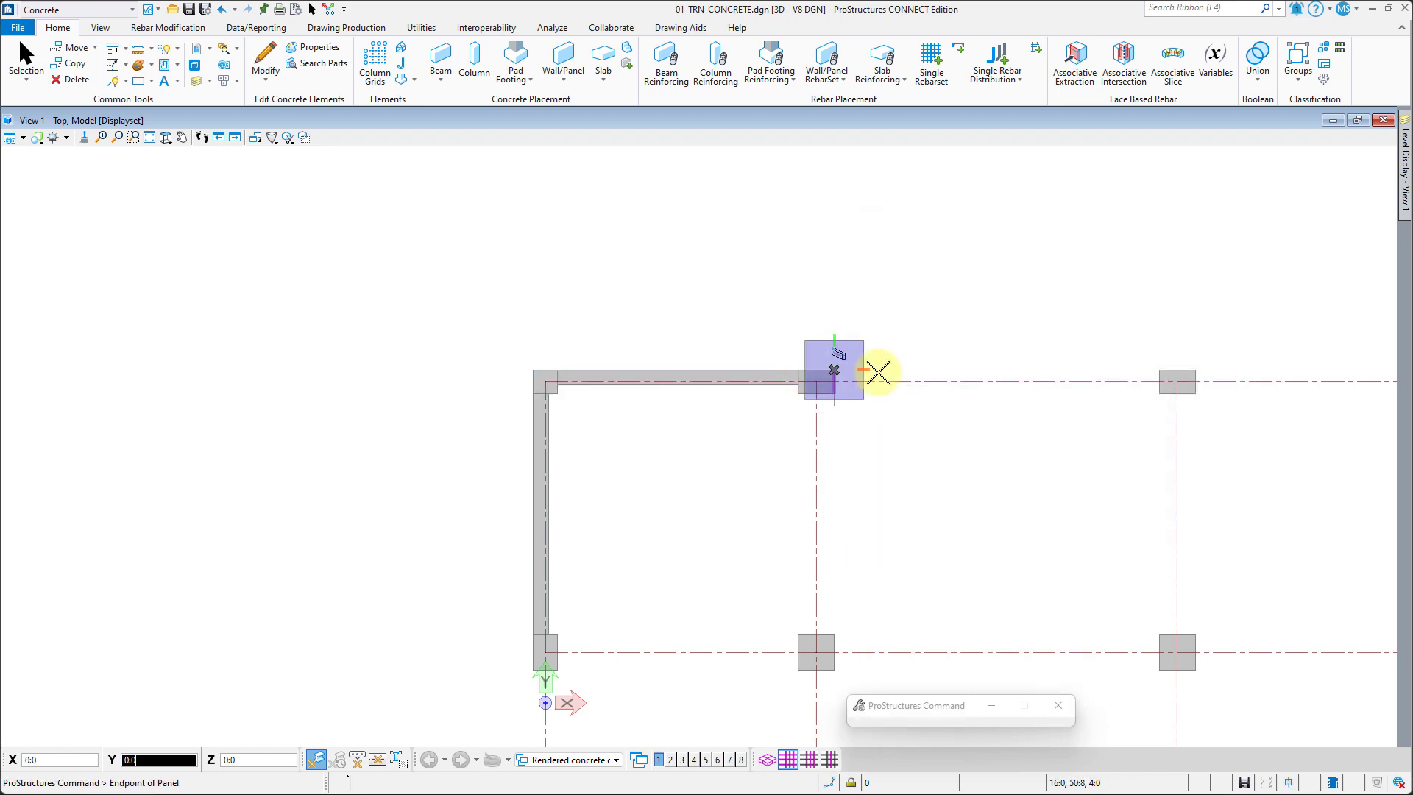
left_click(1163, 368)
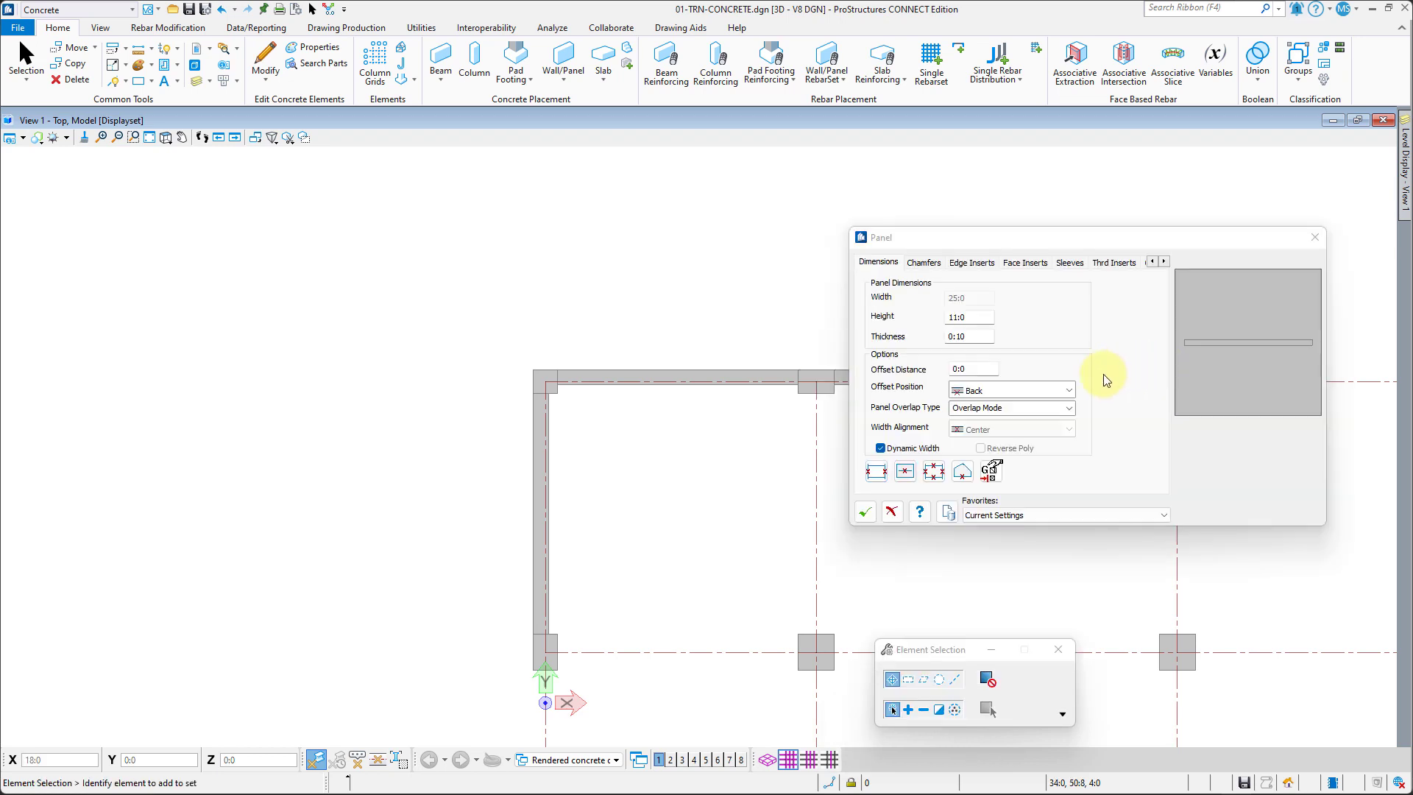
left_click(875, 471)
Step: Place walls along grid line 1 from column C to B and from B to A
scroll(950, 563, "up", 5)
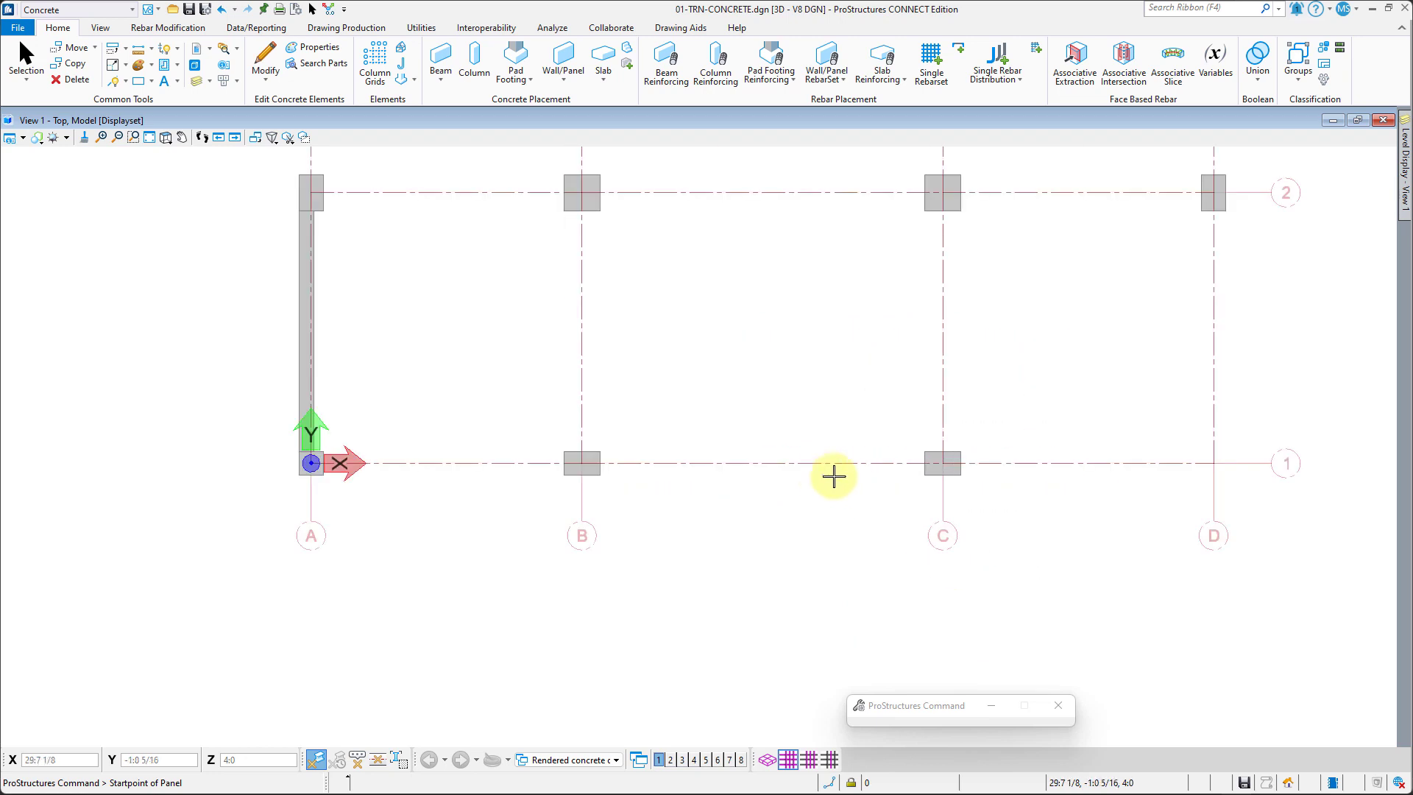
left_click(925, 473)
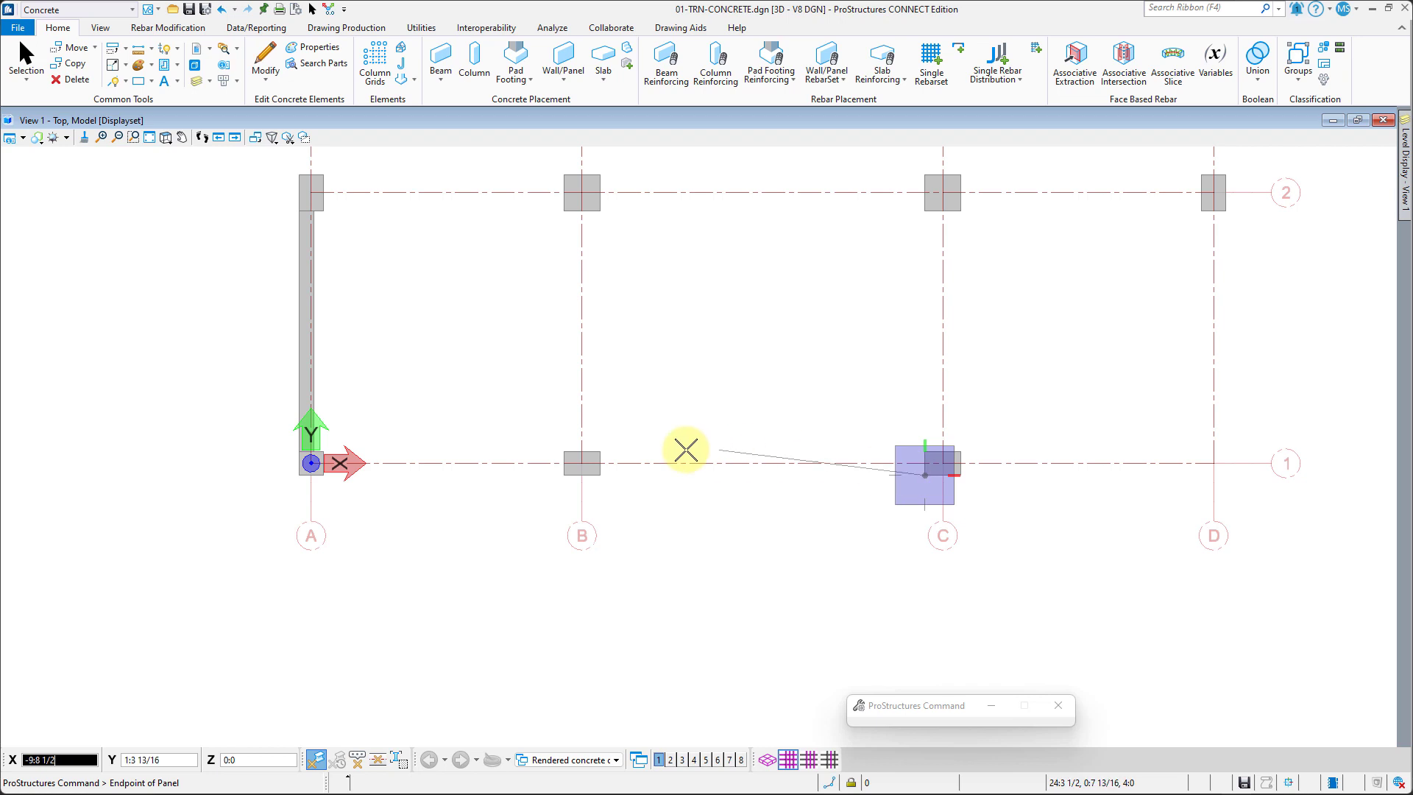
left_click(589, 471)
left_click(864, 511)
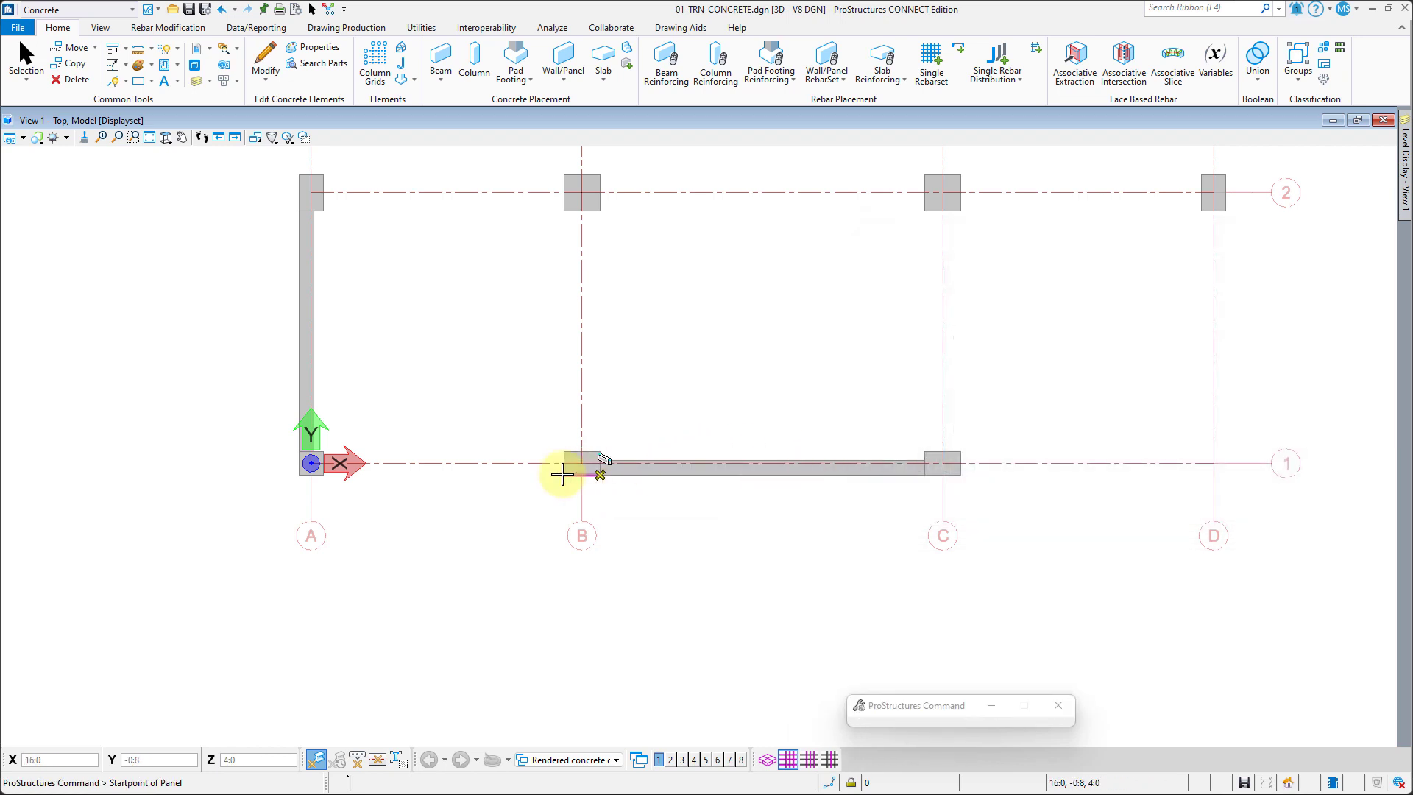
left_click(562, 474)
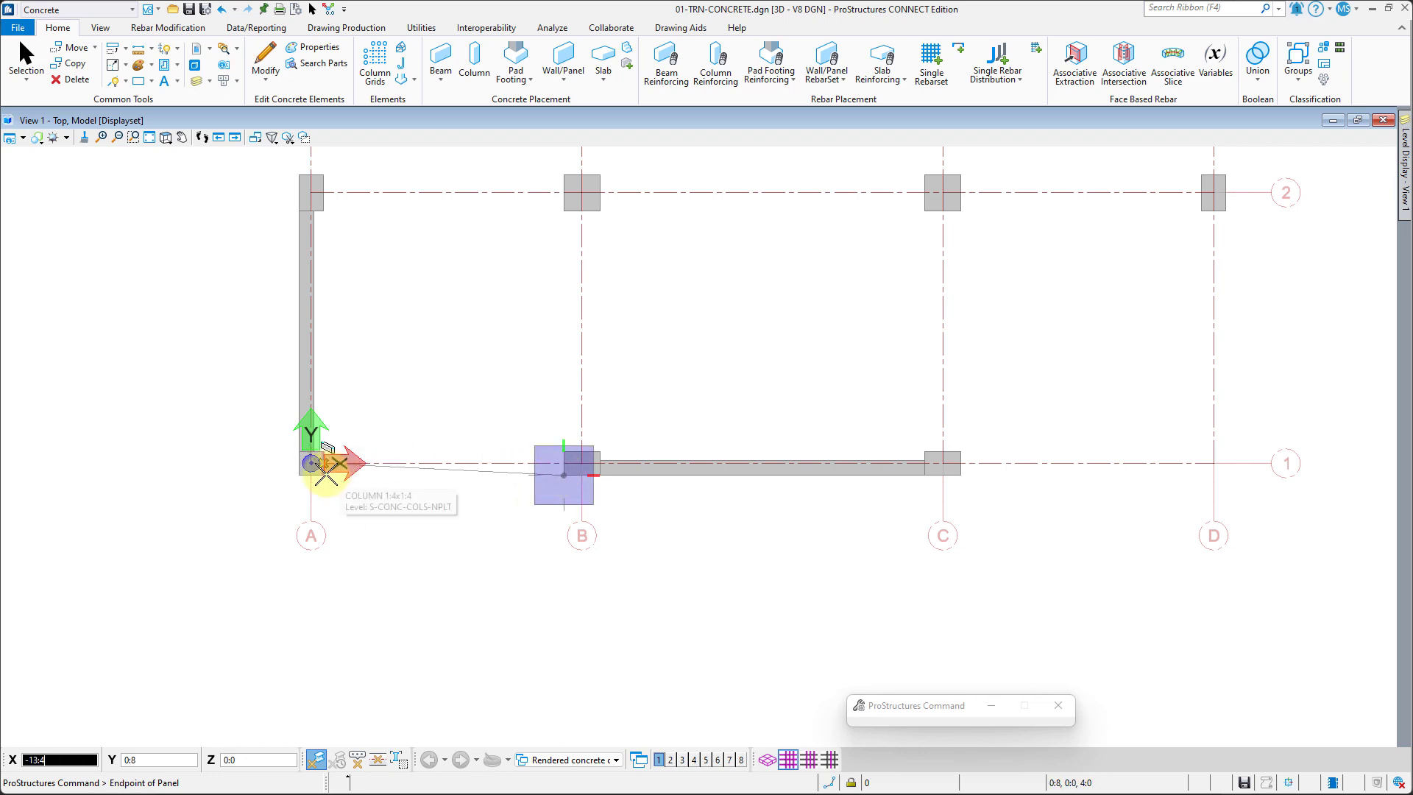
left_click(311, 464)
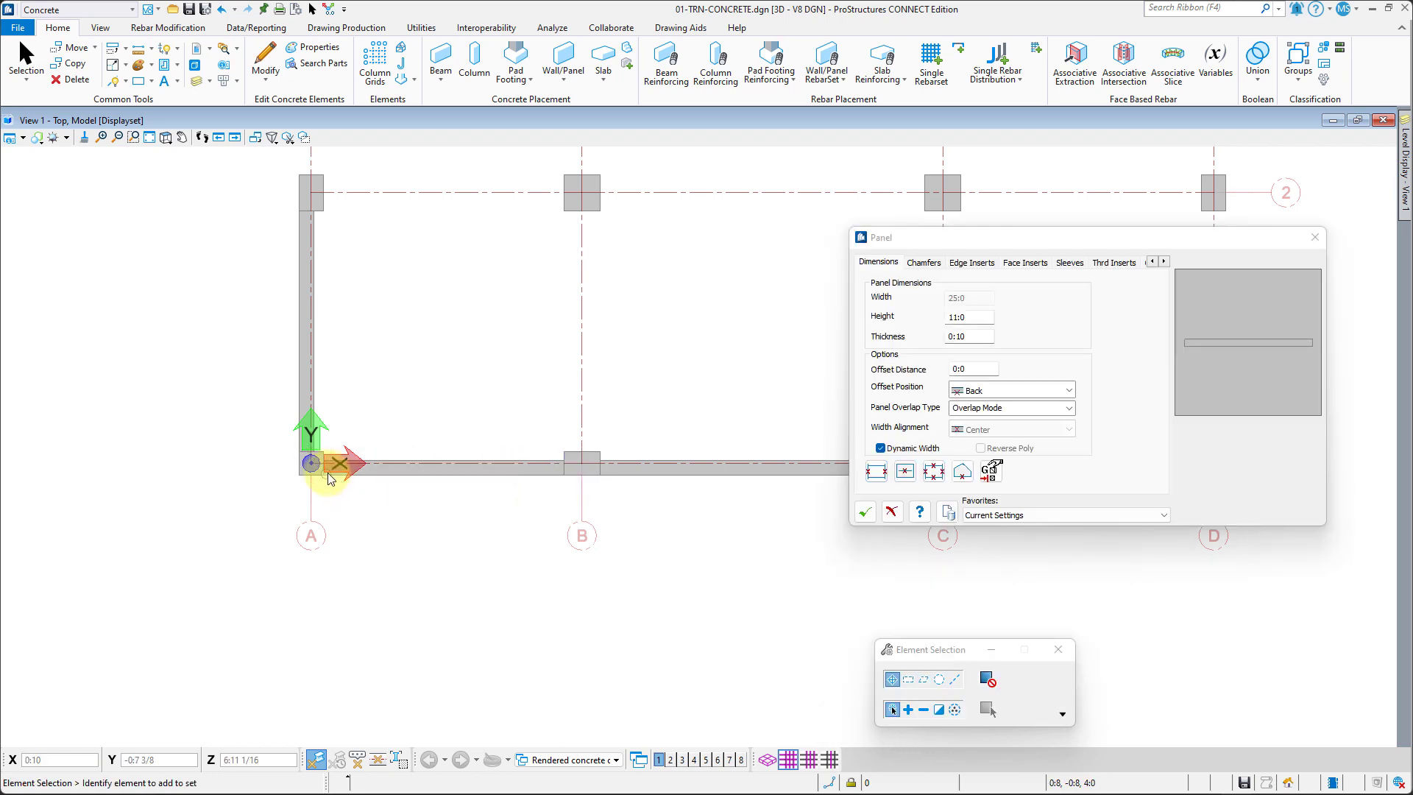
left_click(871, 514)
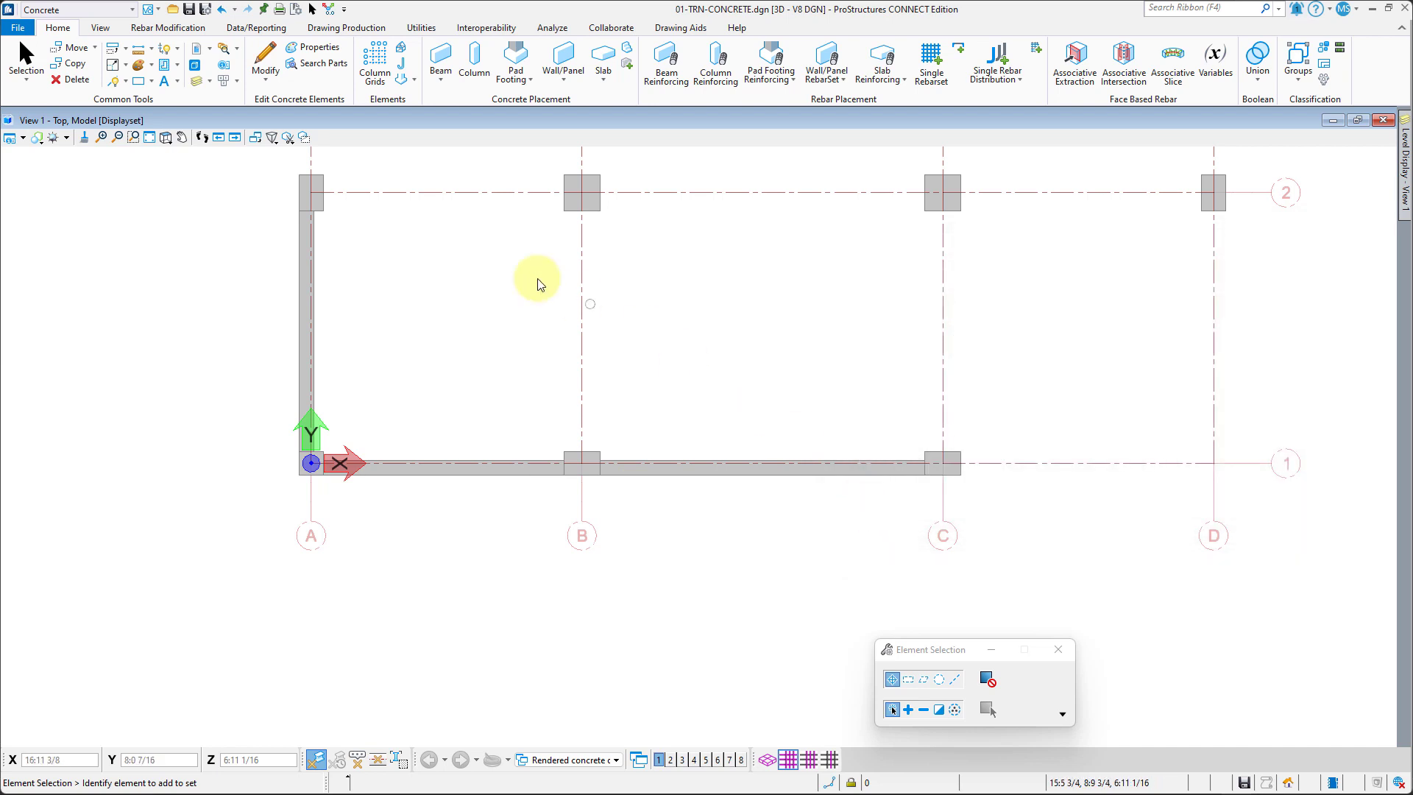
Step: Switch to Right-Isometric view and fit the whole model to review the walls
left_click(167, 138)
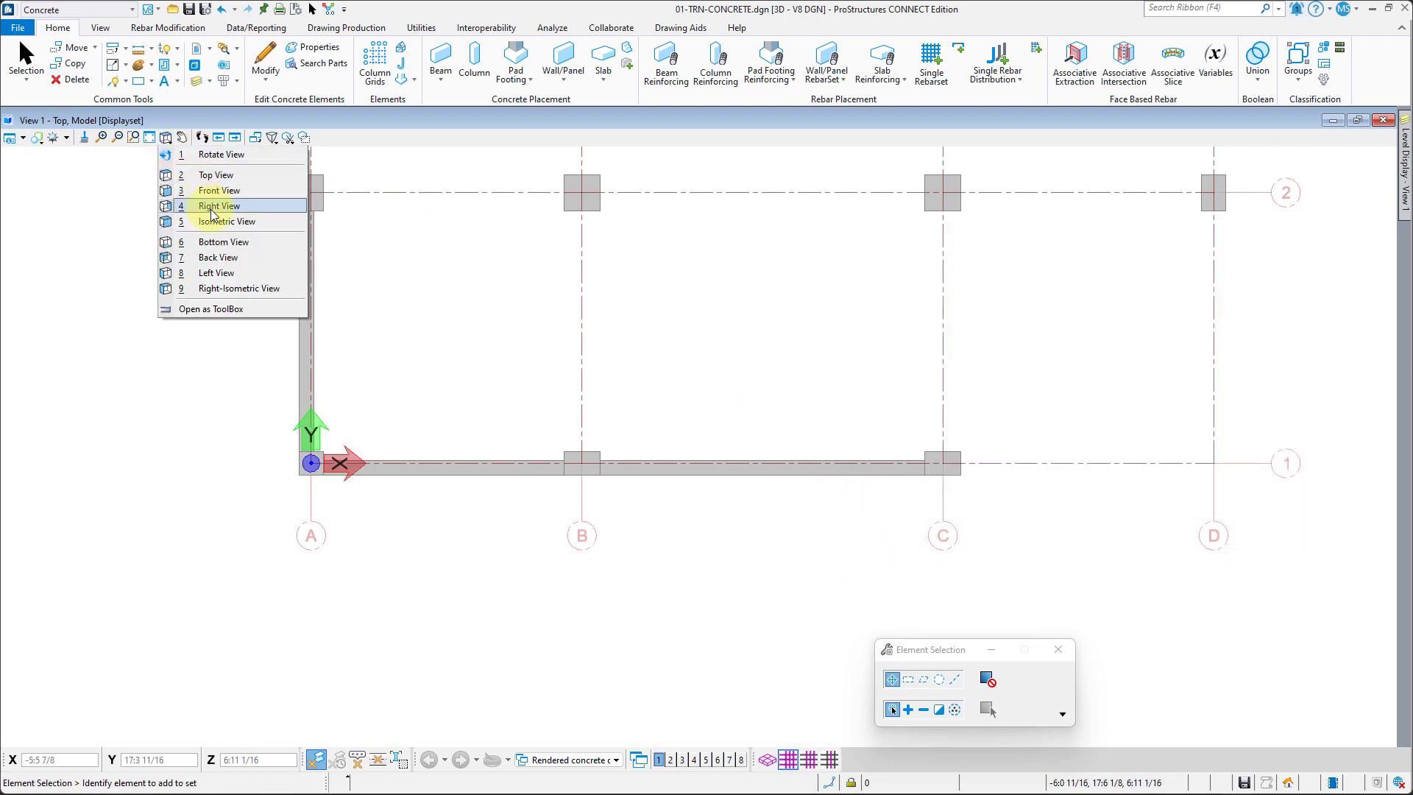
left_click(239, 289)
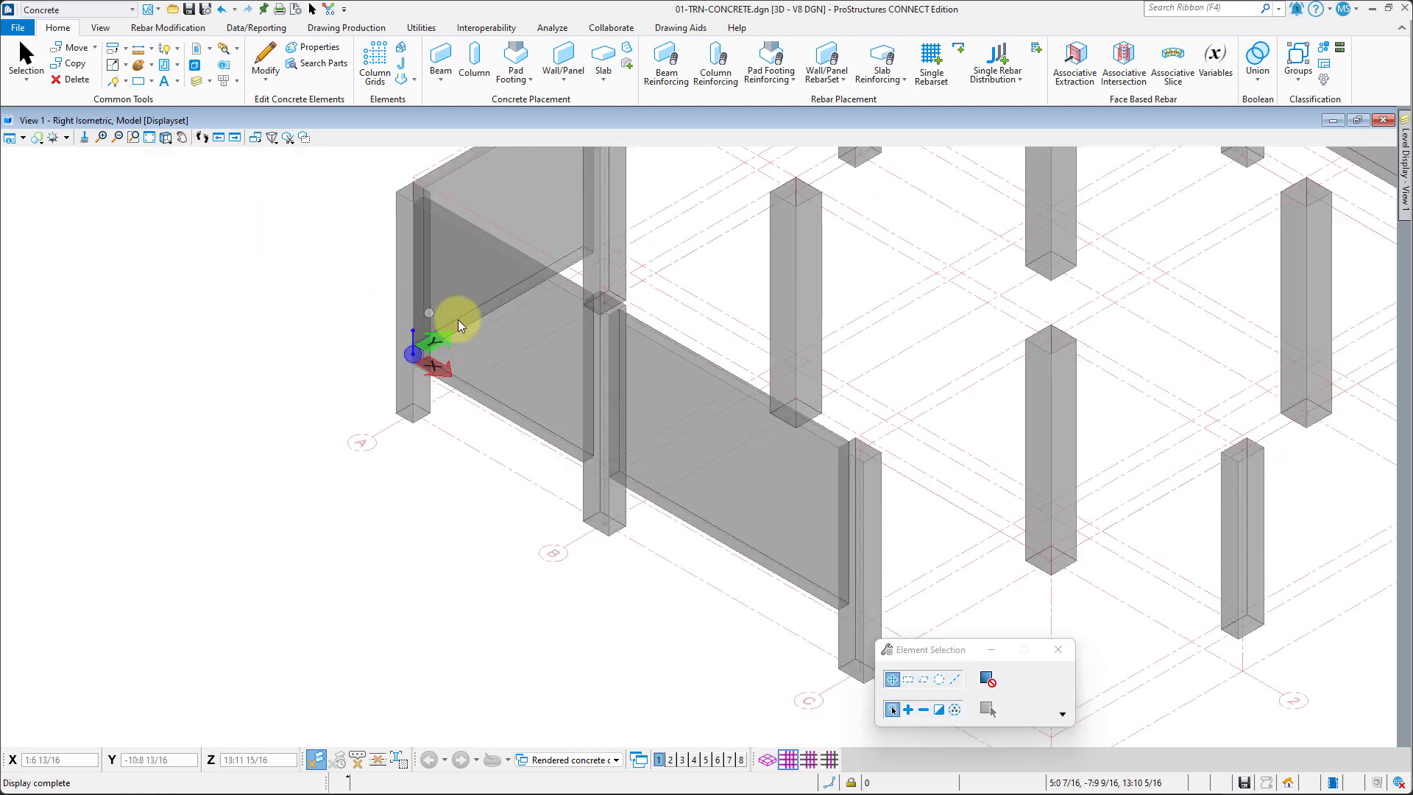
left_click(149, 139)
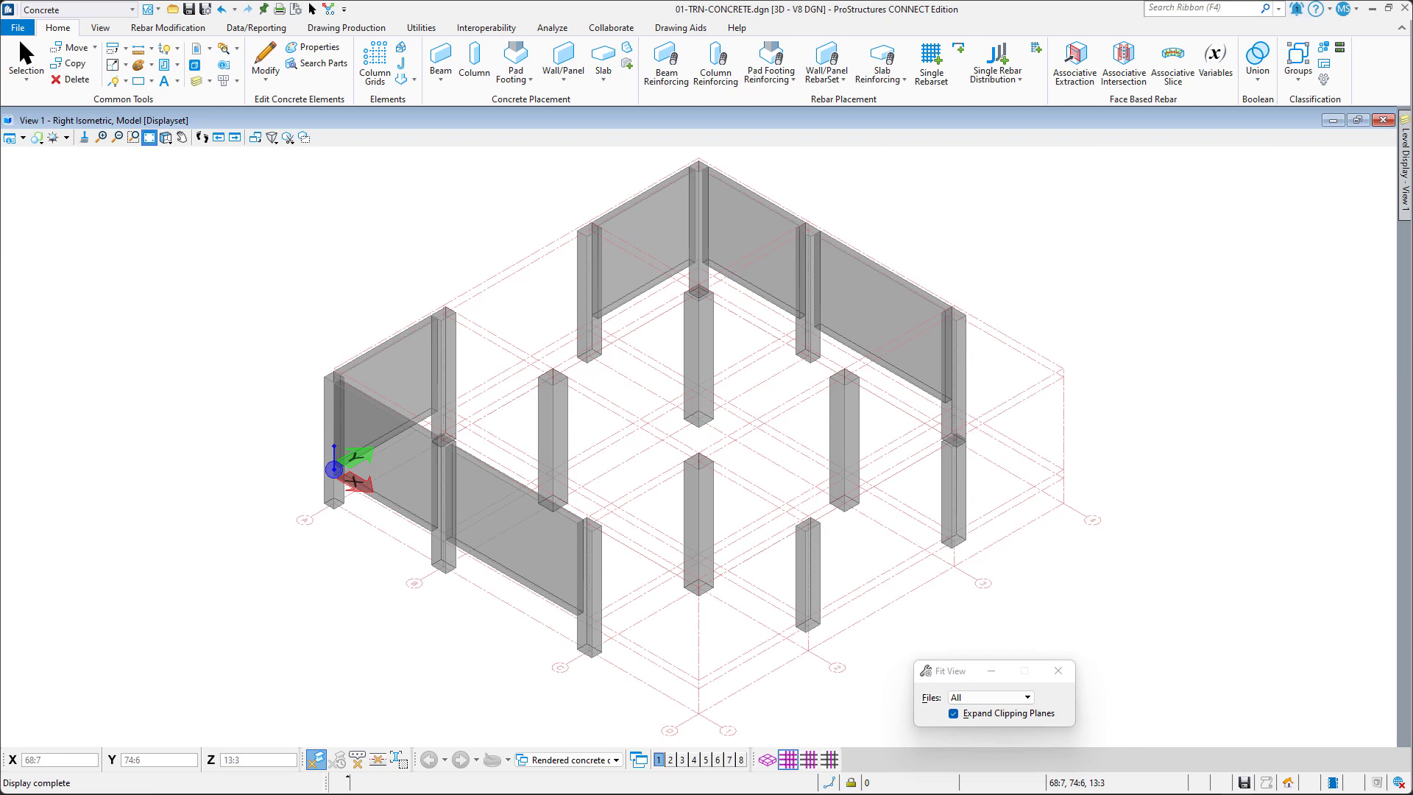
Step: Restart Wall/Panel placement and return to the Top plan view
left_click(564, 58)
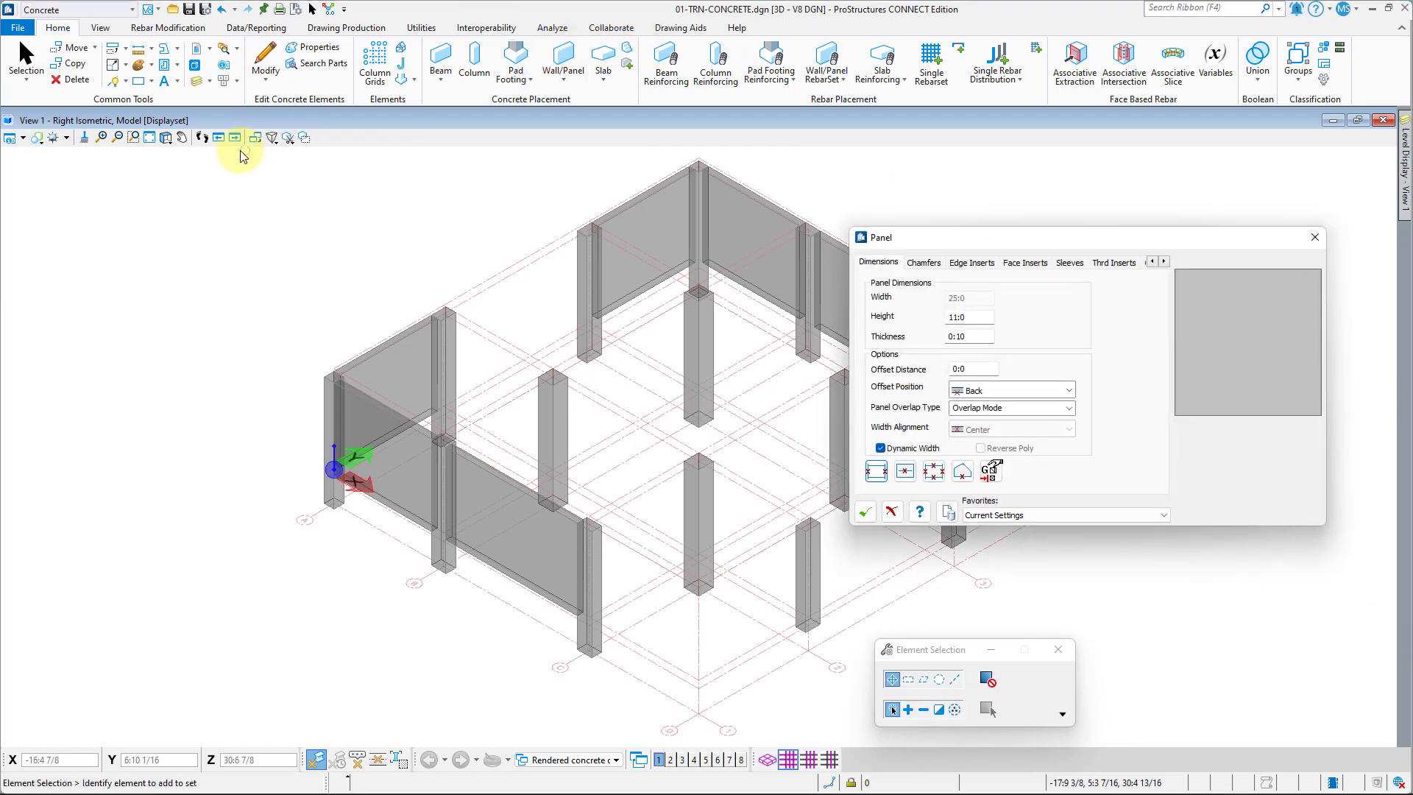
left_click(166, 137)
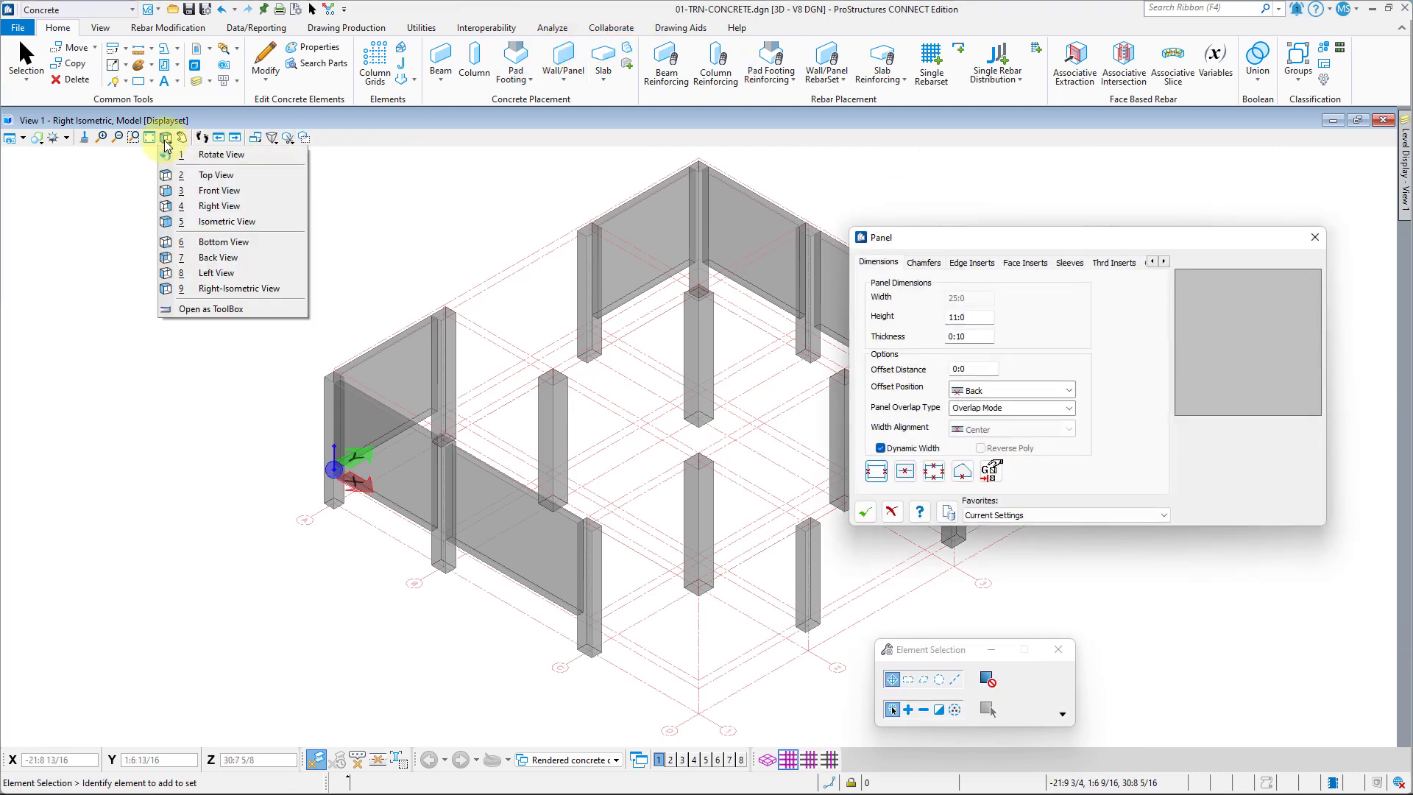
left_click(201, 177)
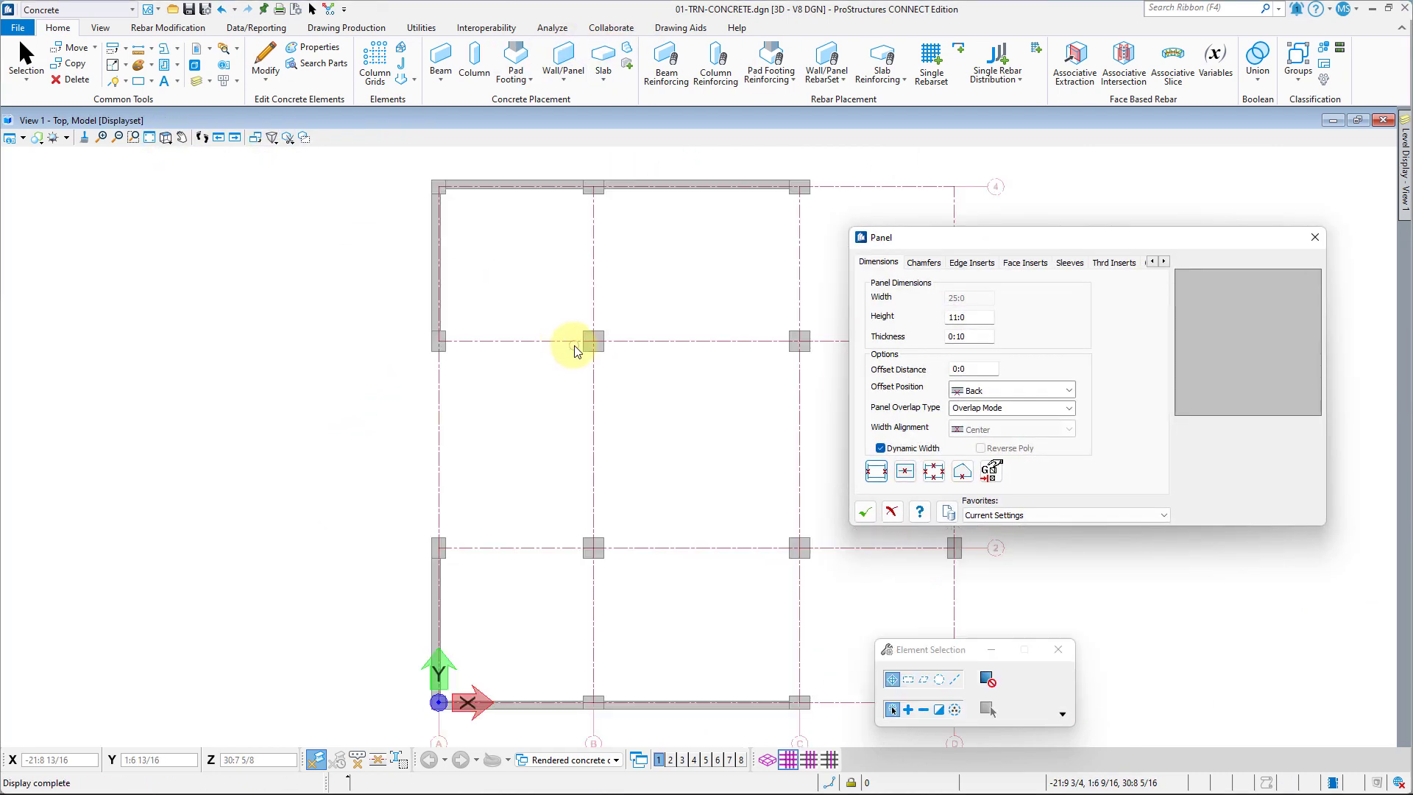
Step: Place a wall panel from column D-3 to the grid 2 column and confirm it
left_click(873, 477)
scroll(655, 323, "up", 5)
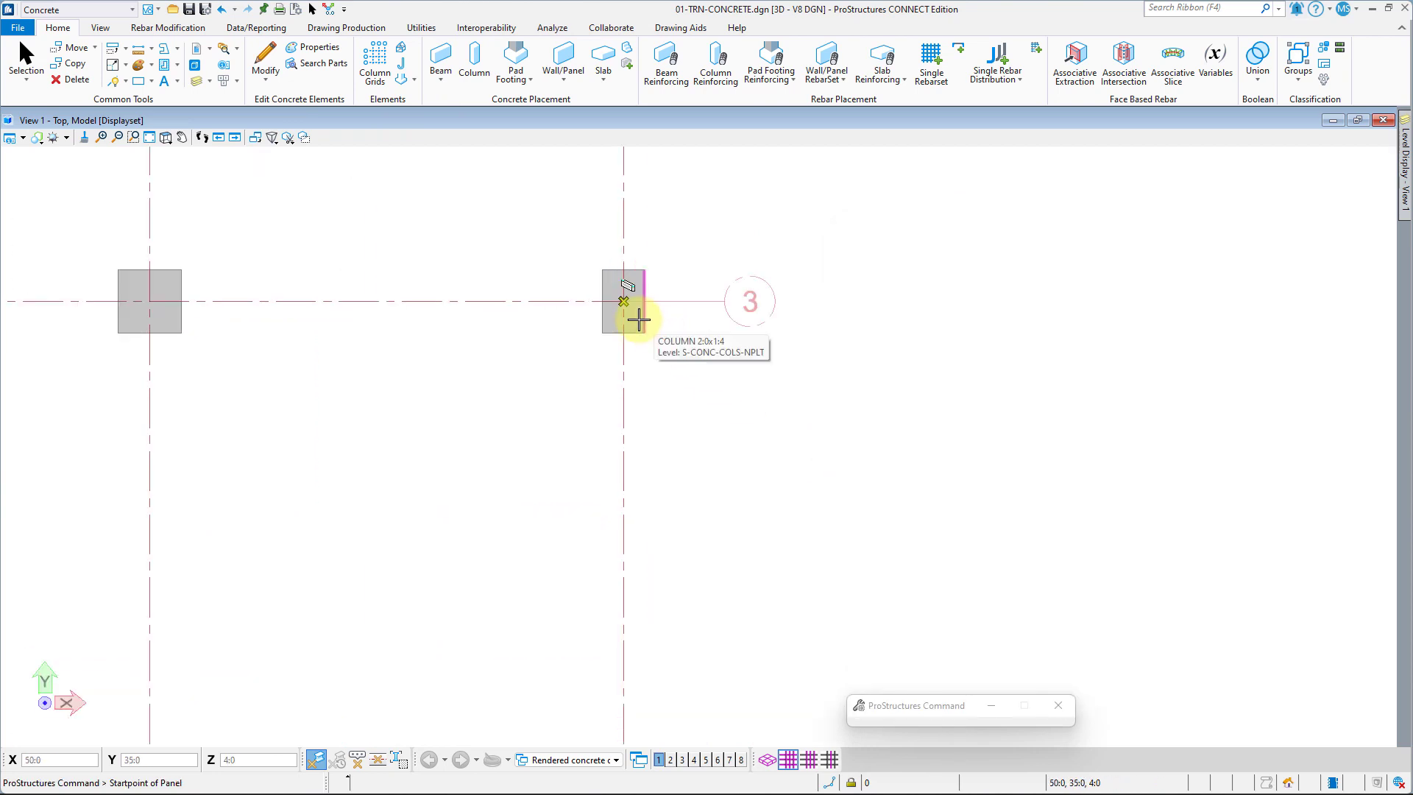
left_click(639, 319)
scroll(658, 478, "down", 3)
scroll(685, 240, "up", 3)
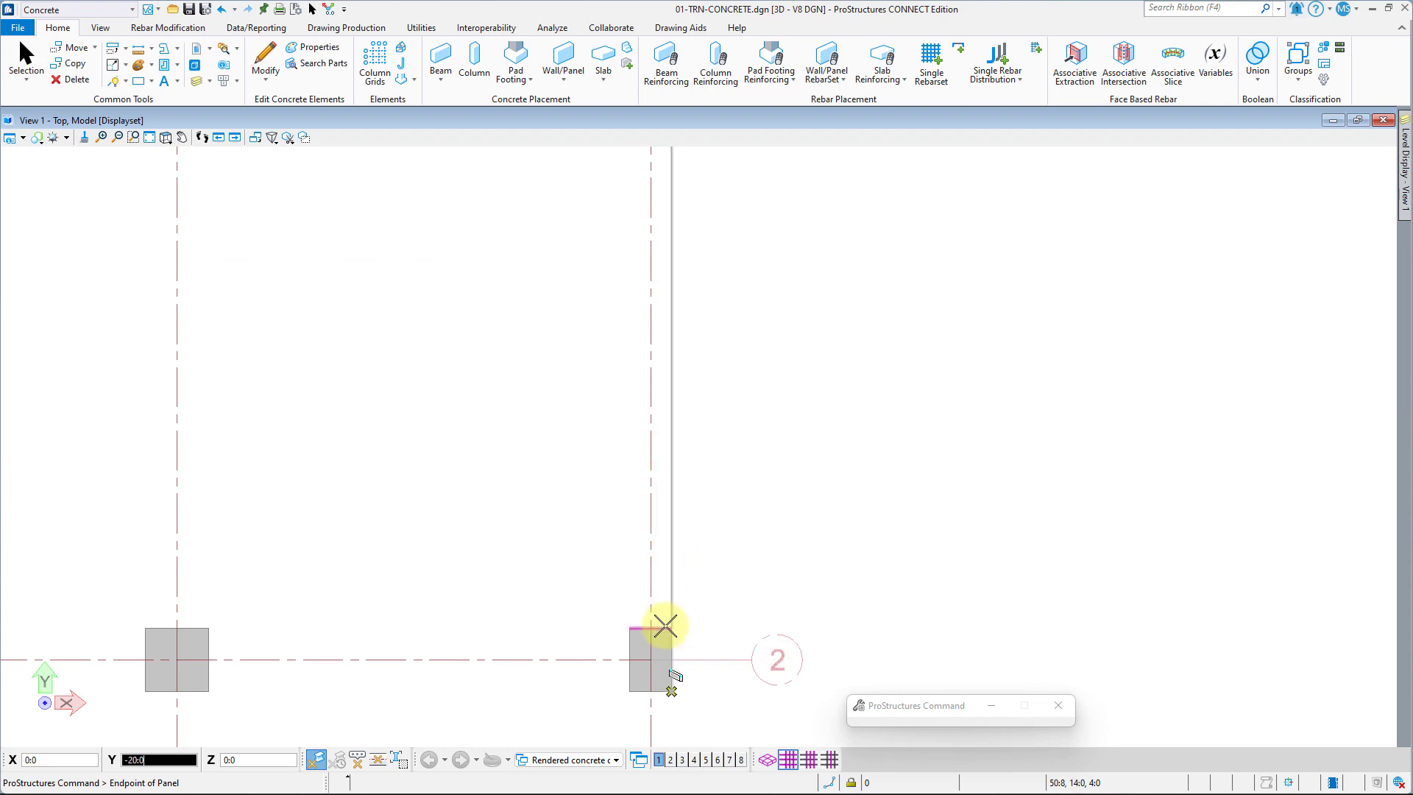
left_click(665, 626)
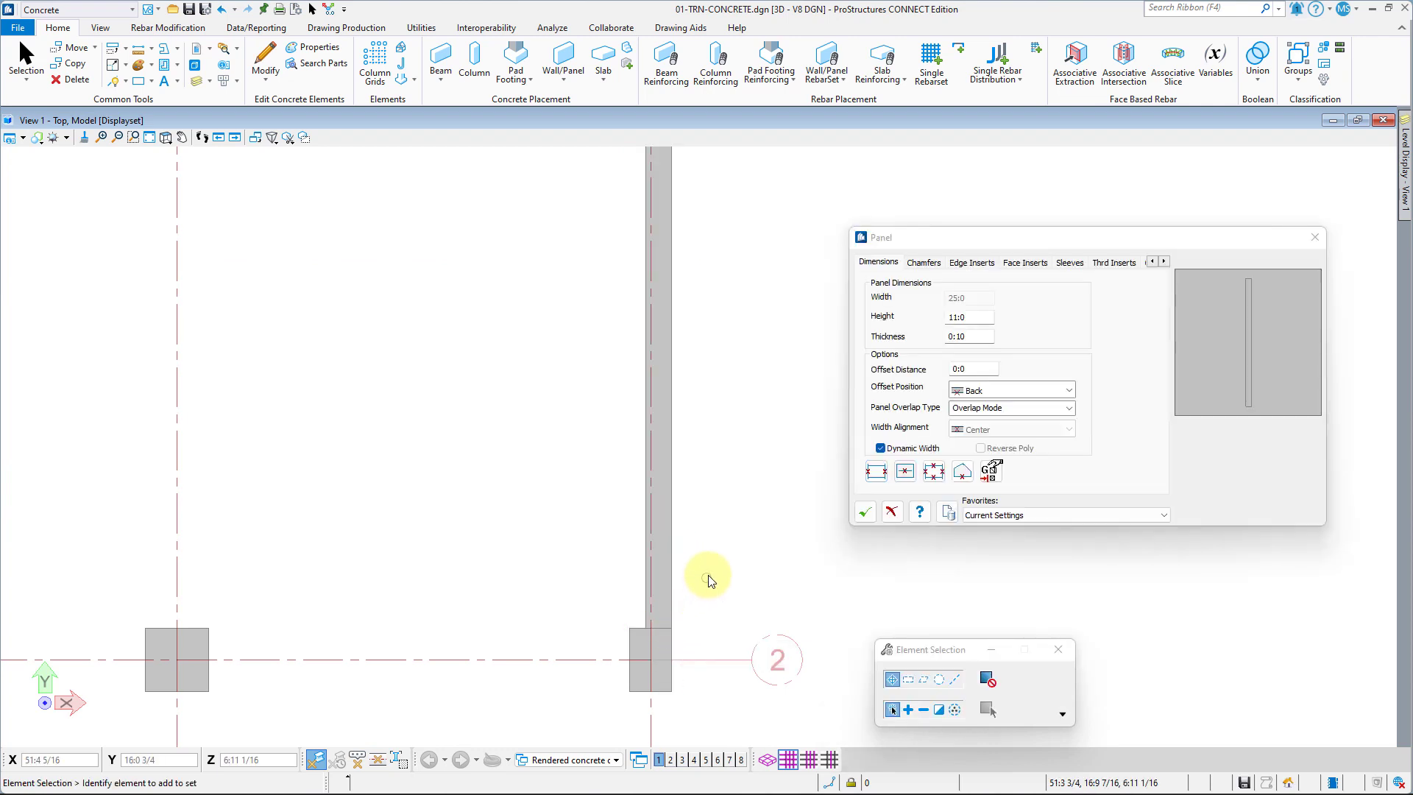
left_click(863, 513)
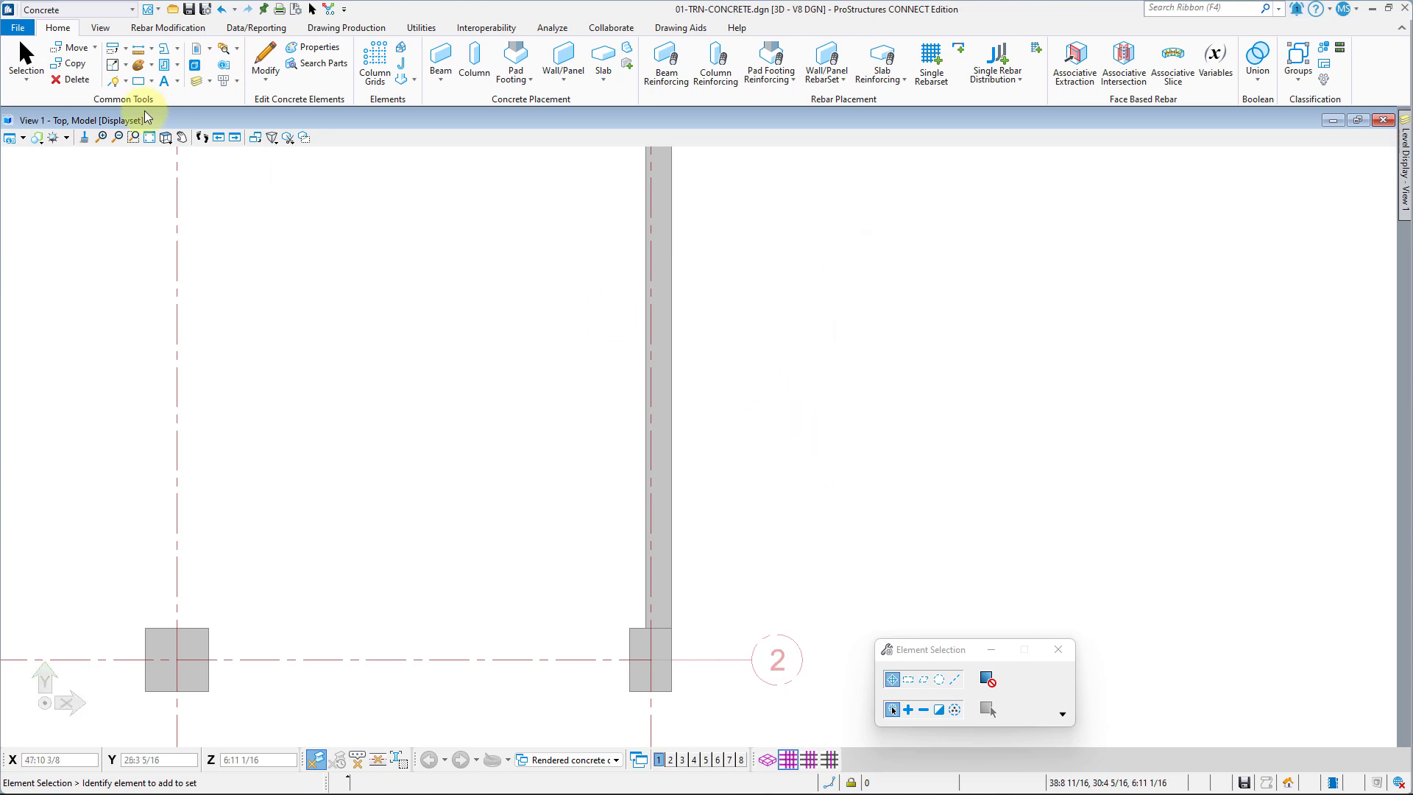
left_click(166, 137)
Step: Switch to Right Isometric view and turn on the Construction Lines level
left_click(267, 285)
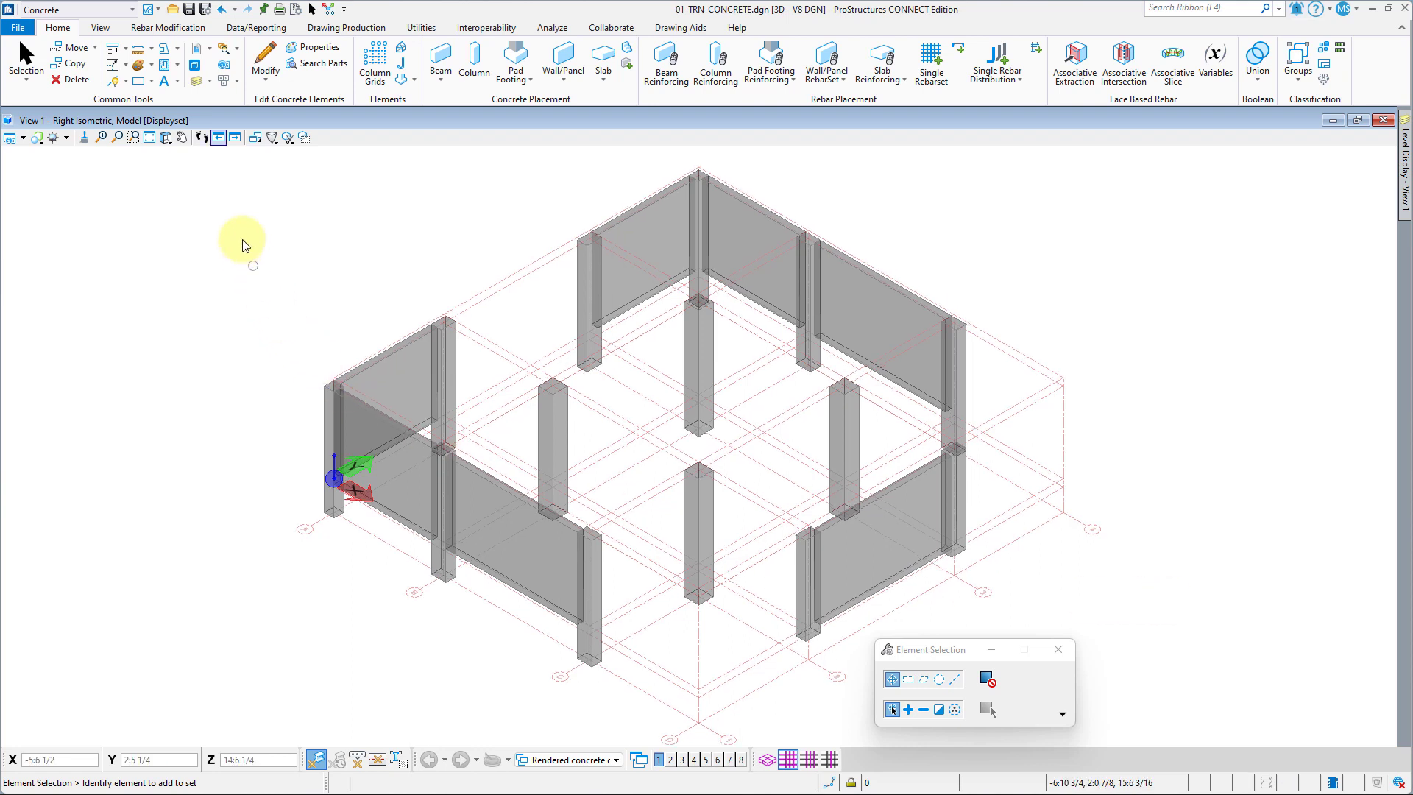
left_click(200, 83)
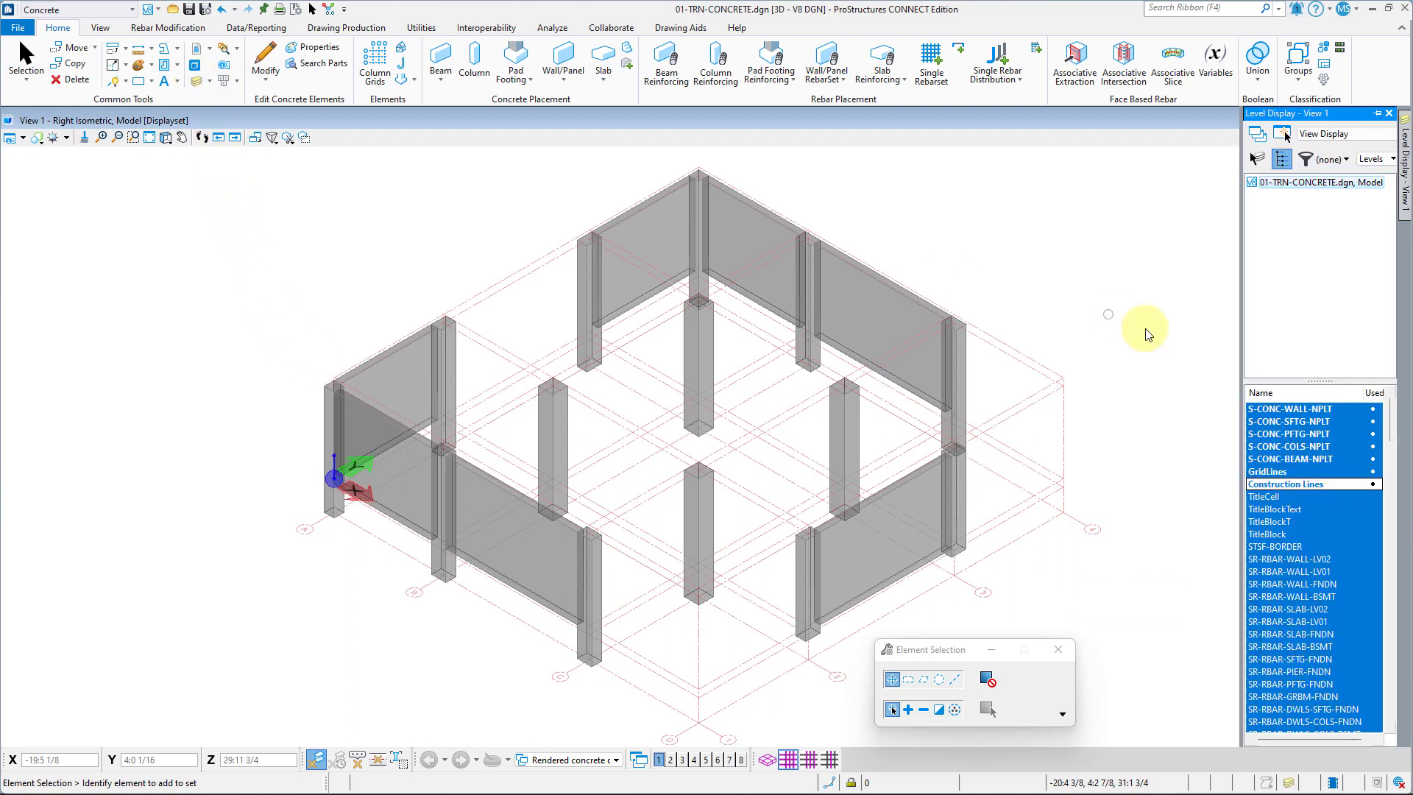
left_click(1310, 484)
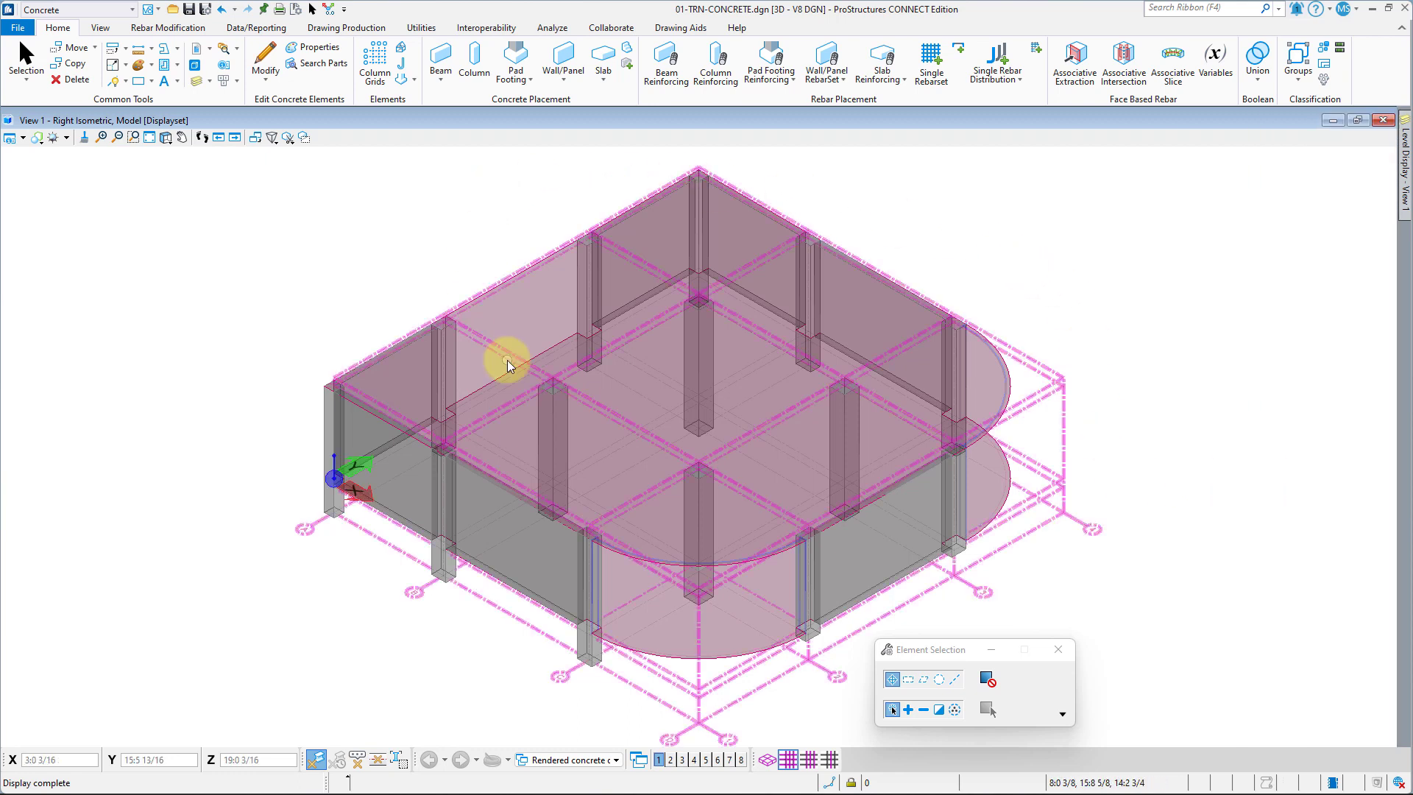
Step: Set the view's display style to Wireframe and centre the front arc in view
left_click(11, 138)
left_click(666, 205)
left_click(631, 379)
left_click(772, 142)
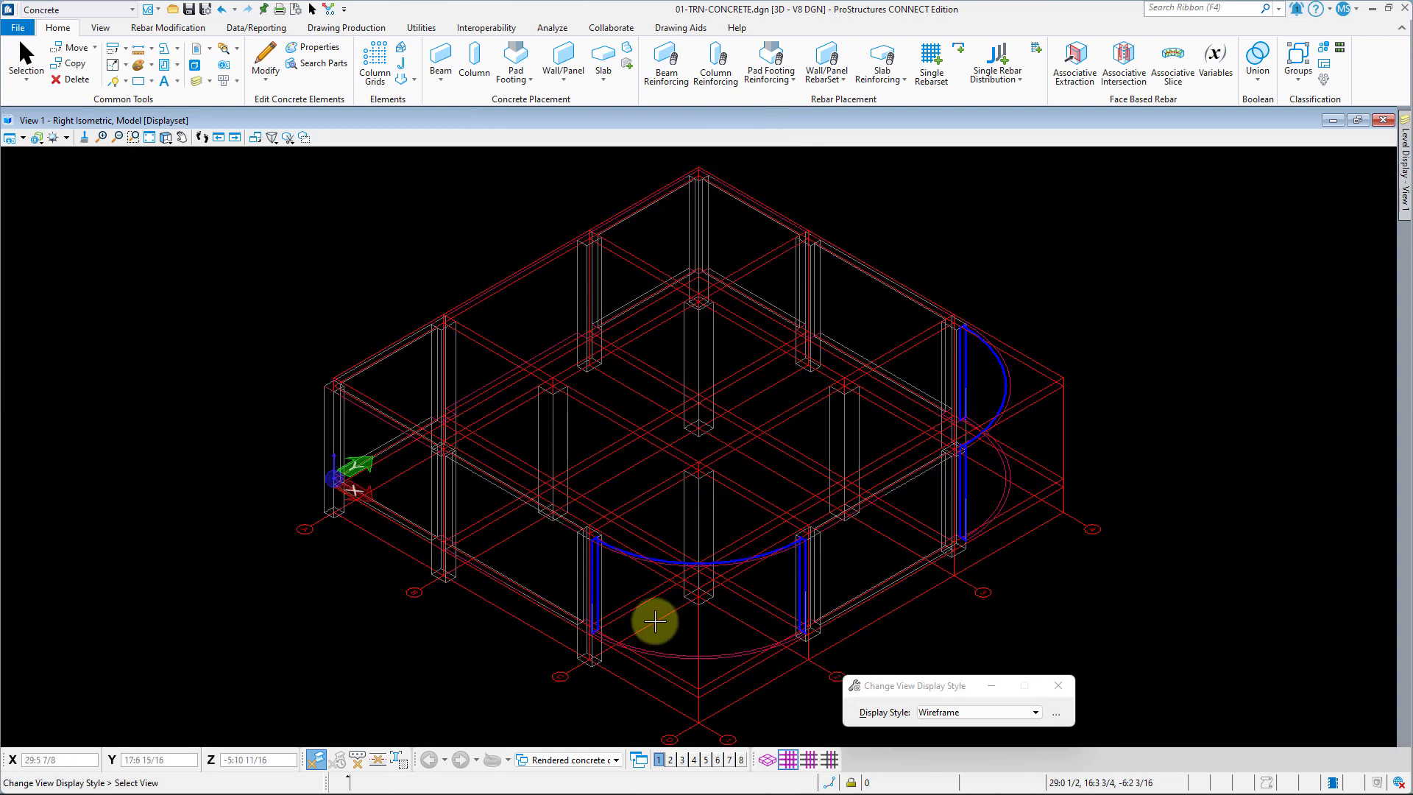
scroll(621, 615, "up", 5)
key("Escape")
middle_click_drag(625, 496, 364, 501)
scroll(362, 497, "down", 3)
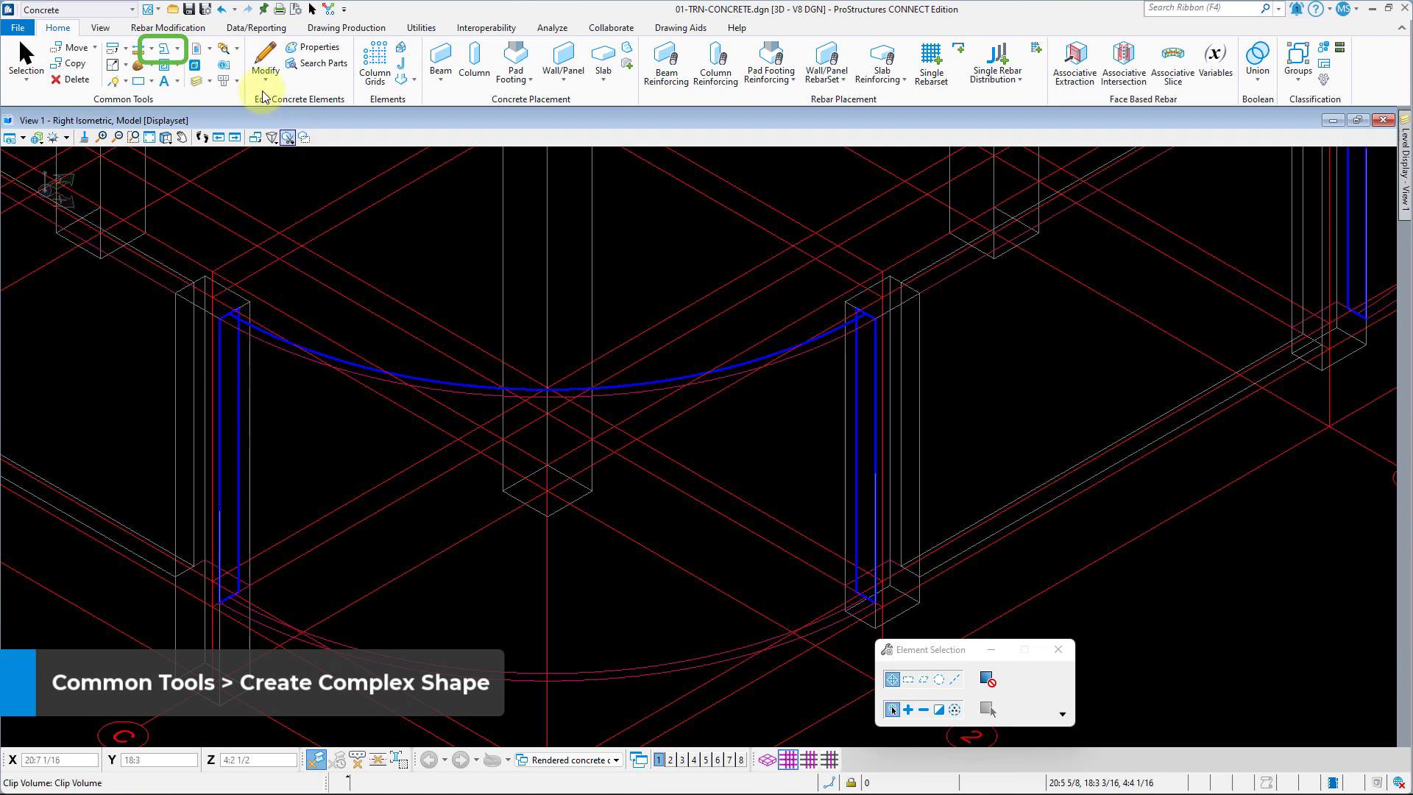
Step: Create manual complex shapes from the left and right columns' wall profile line strings
left_click(179, 51)
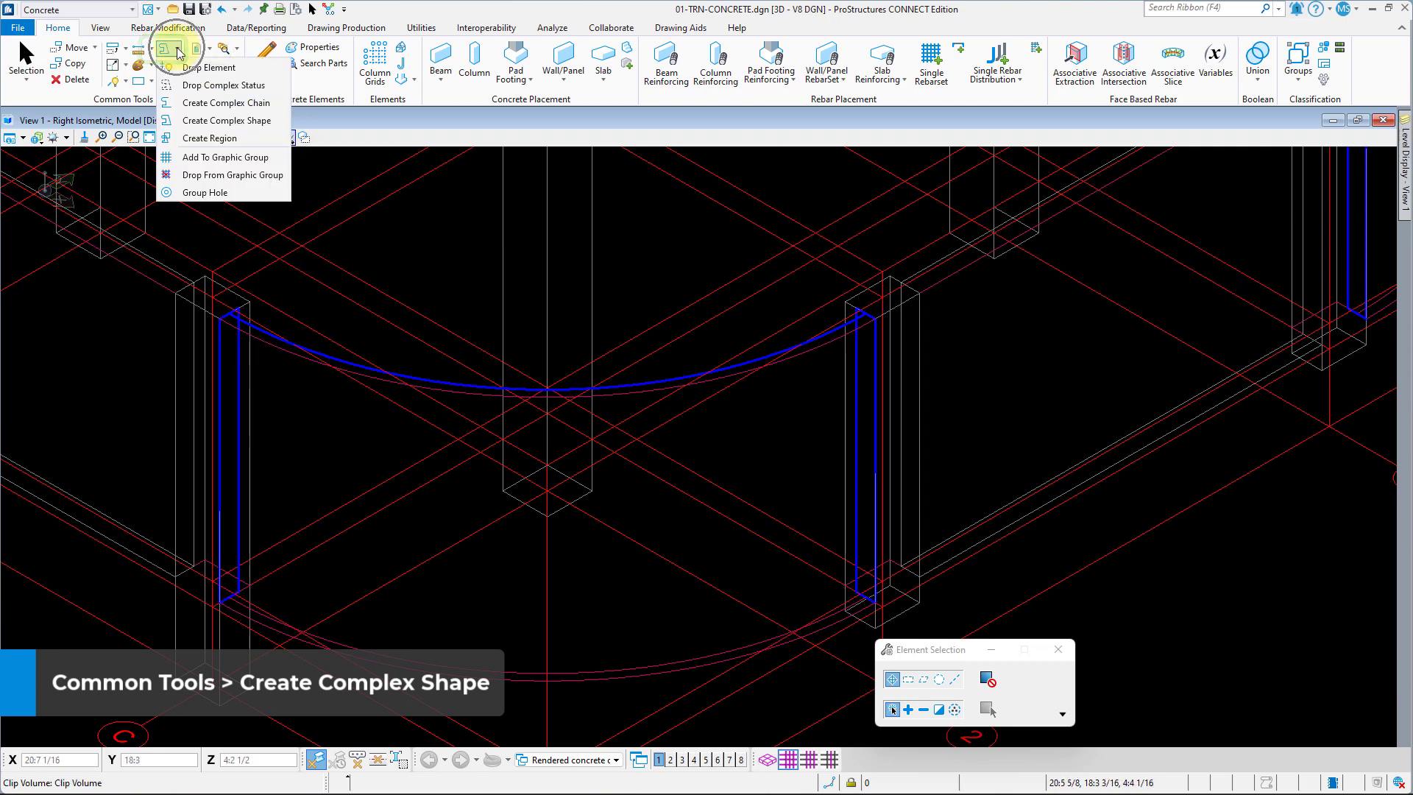
left_click(204, 121)
left_click(237, 360)
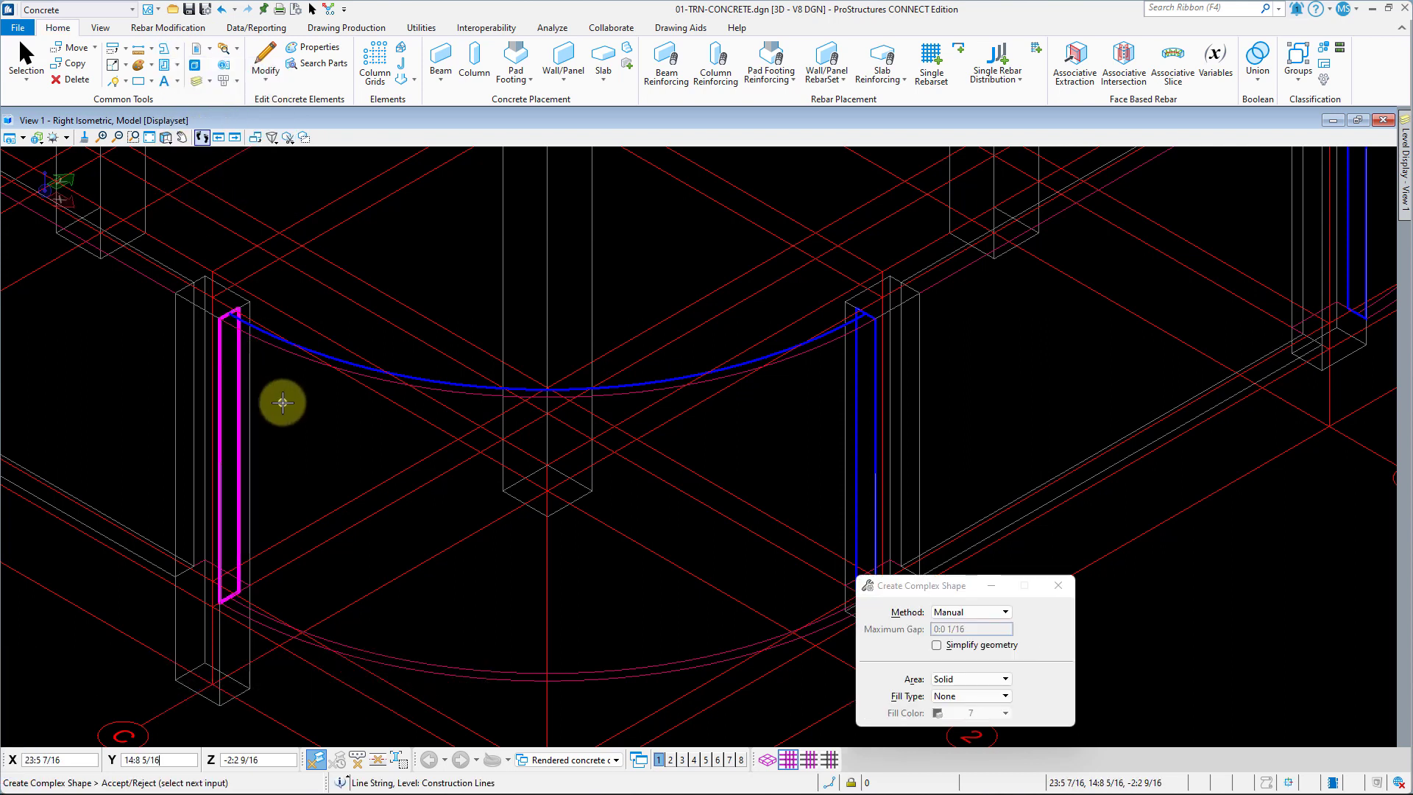
right_click(1059, 441)
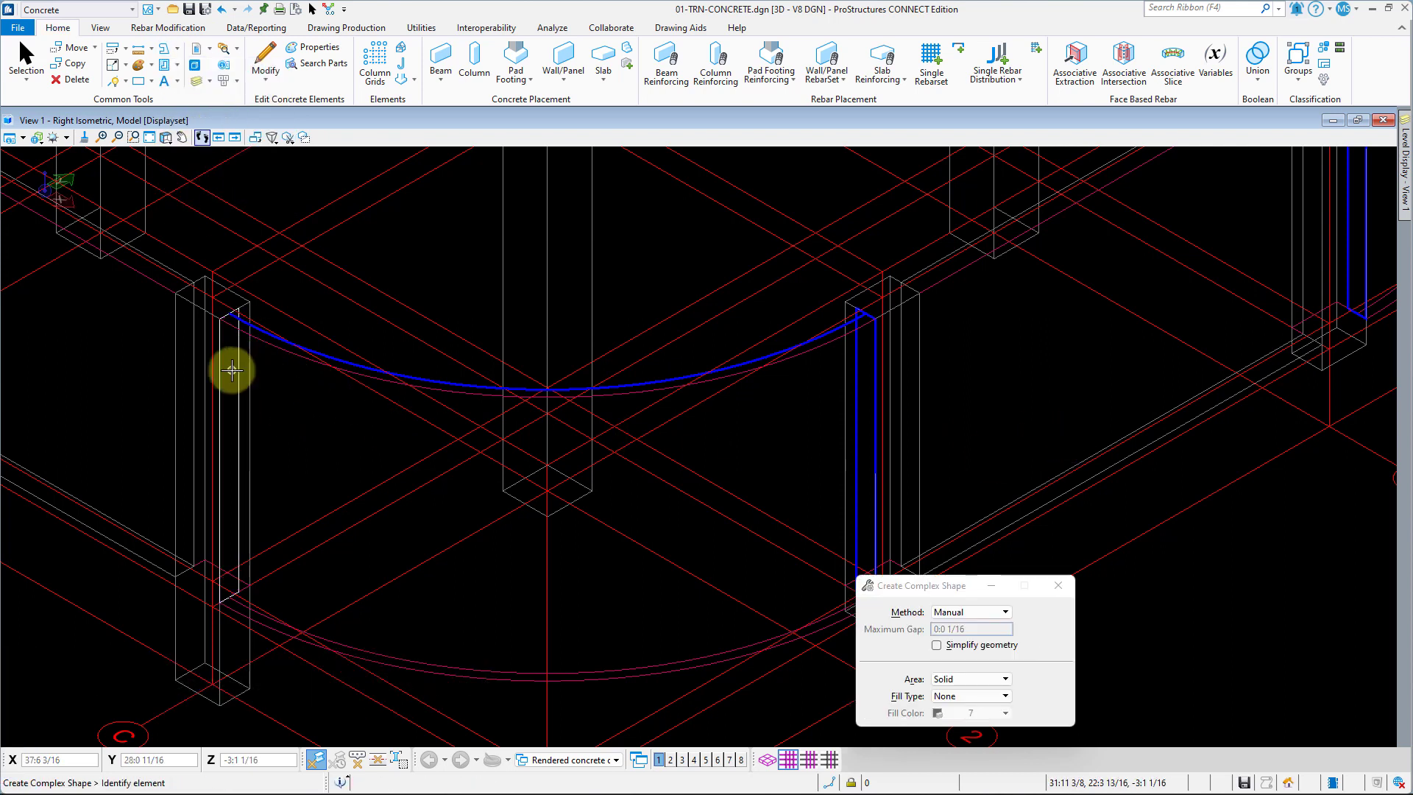
middle_click_drag(830, 397, 520, 586)
left_click(905, 385)
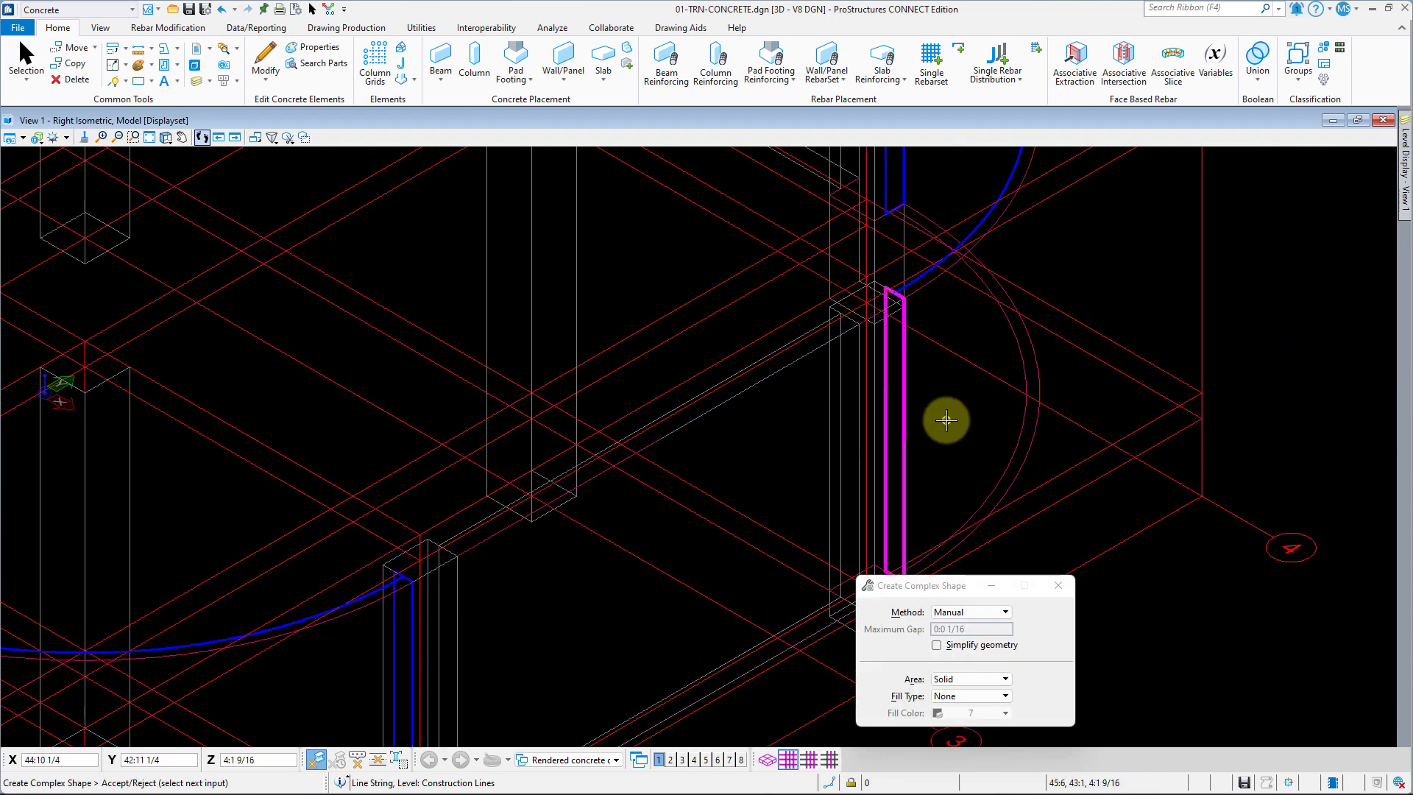
right_click(946, 420)
middle_click_drag(802, 444, 680, 398)
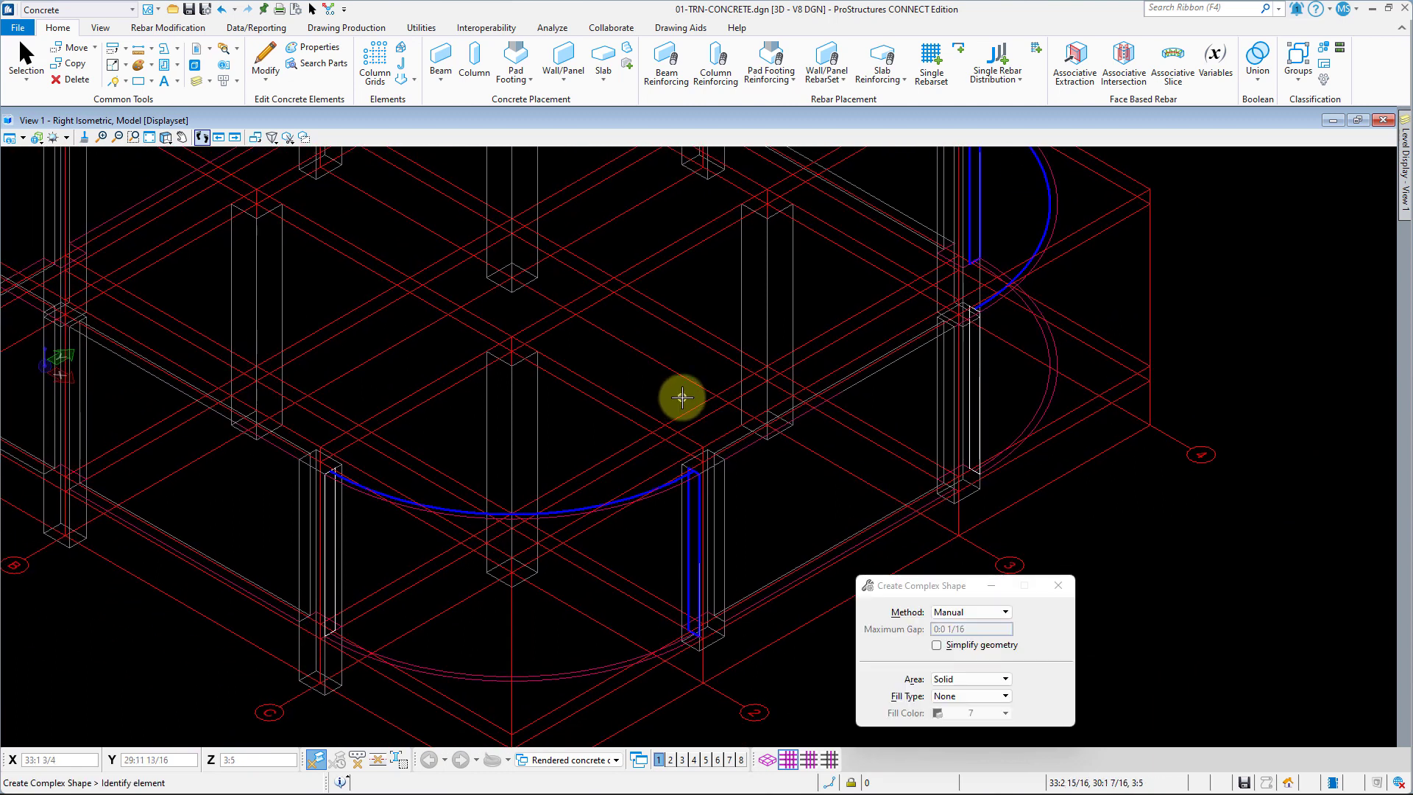
Step: Extrude the left column's wall profile along the front arc to form the front curved wall
left_click(1182, 11)
type("extr")
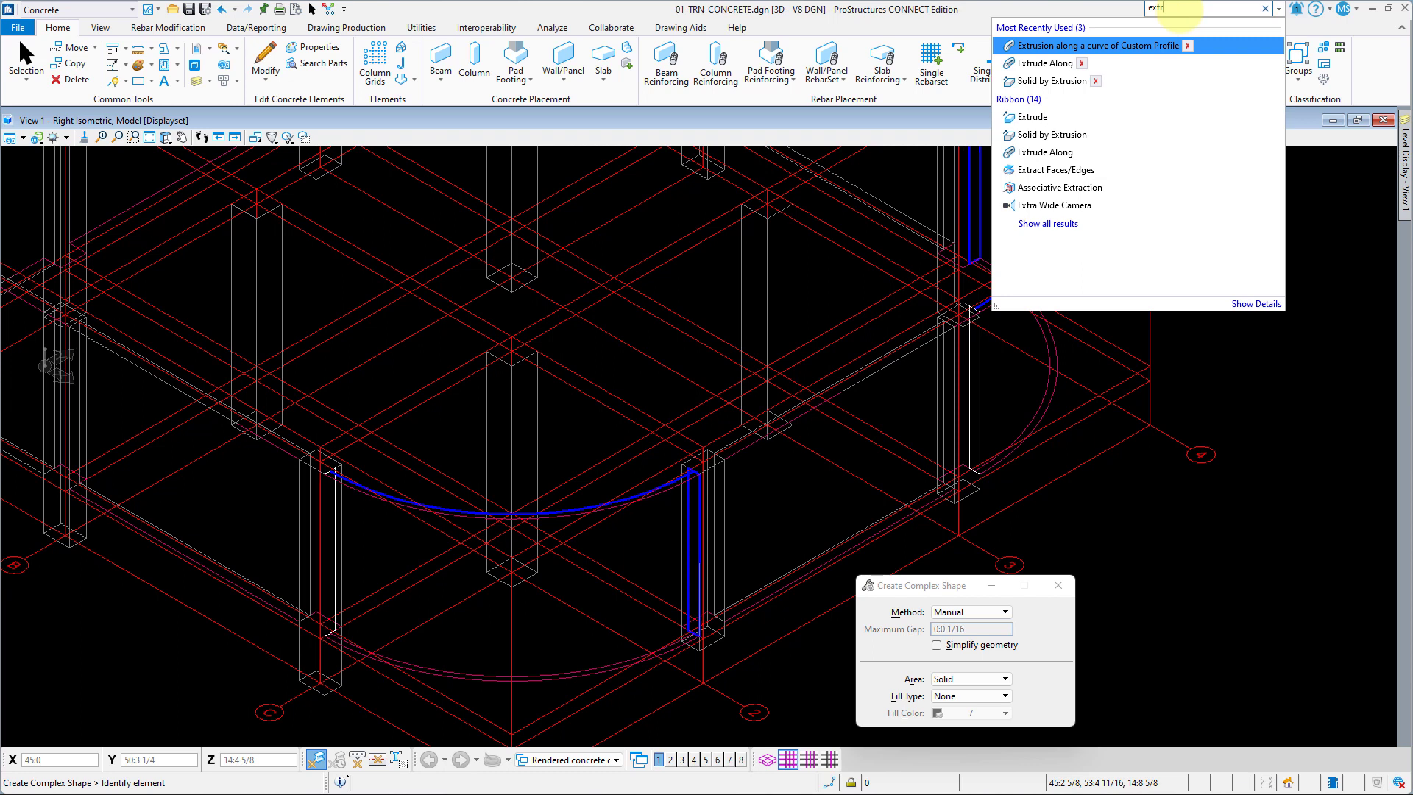
left_click(1089, 158)
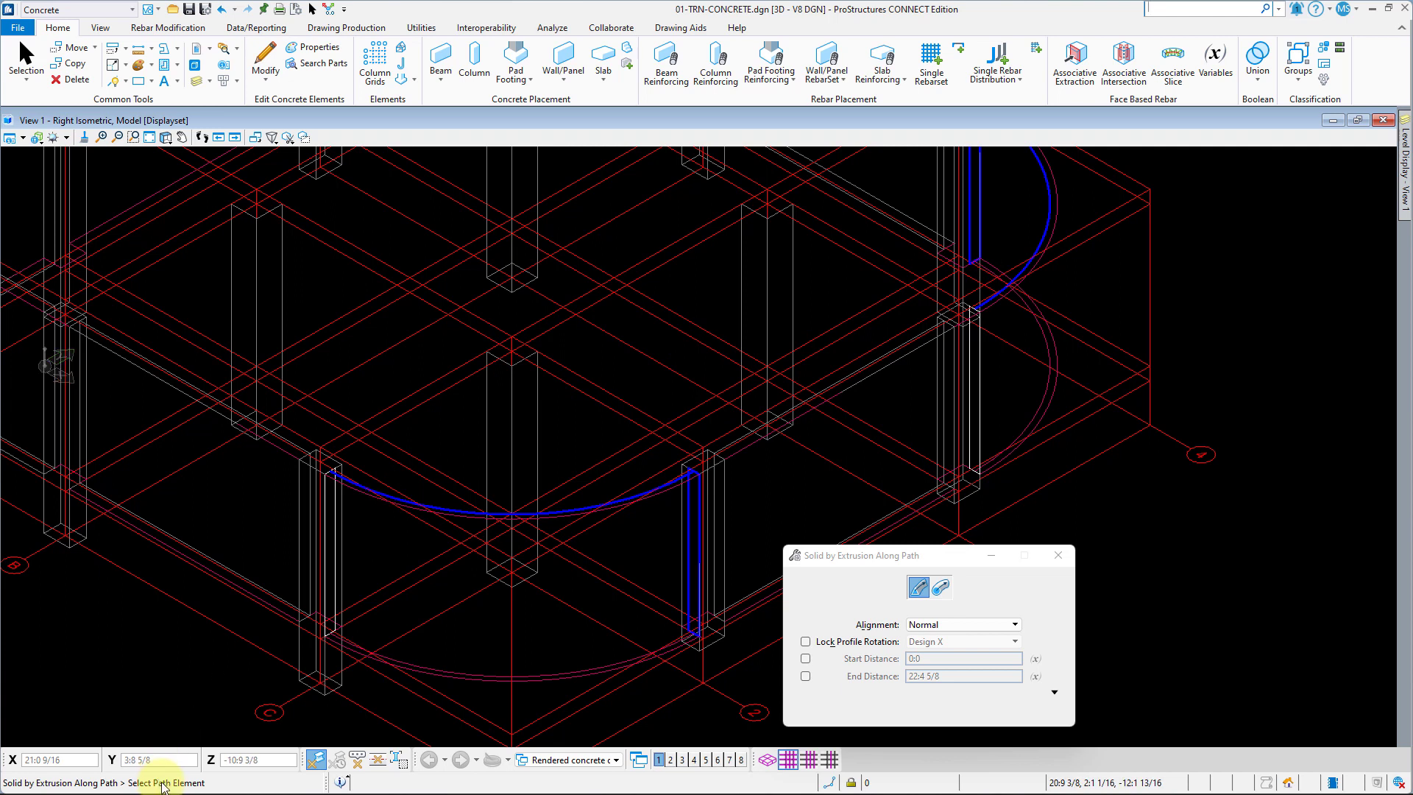
scroll(471, 534, "up", 3)
left_click(449, 504)
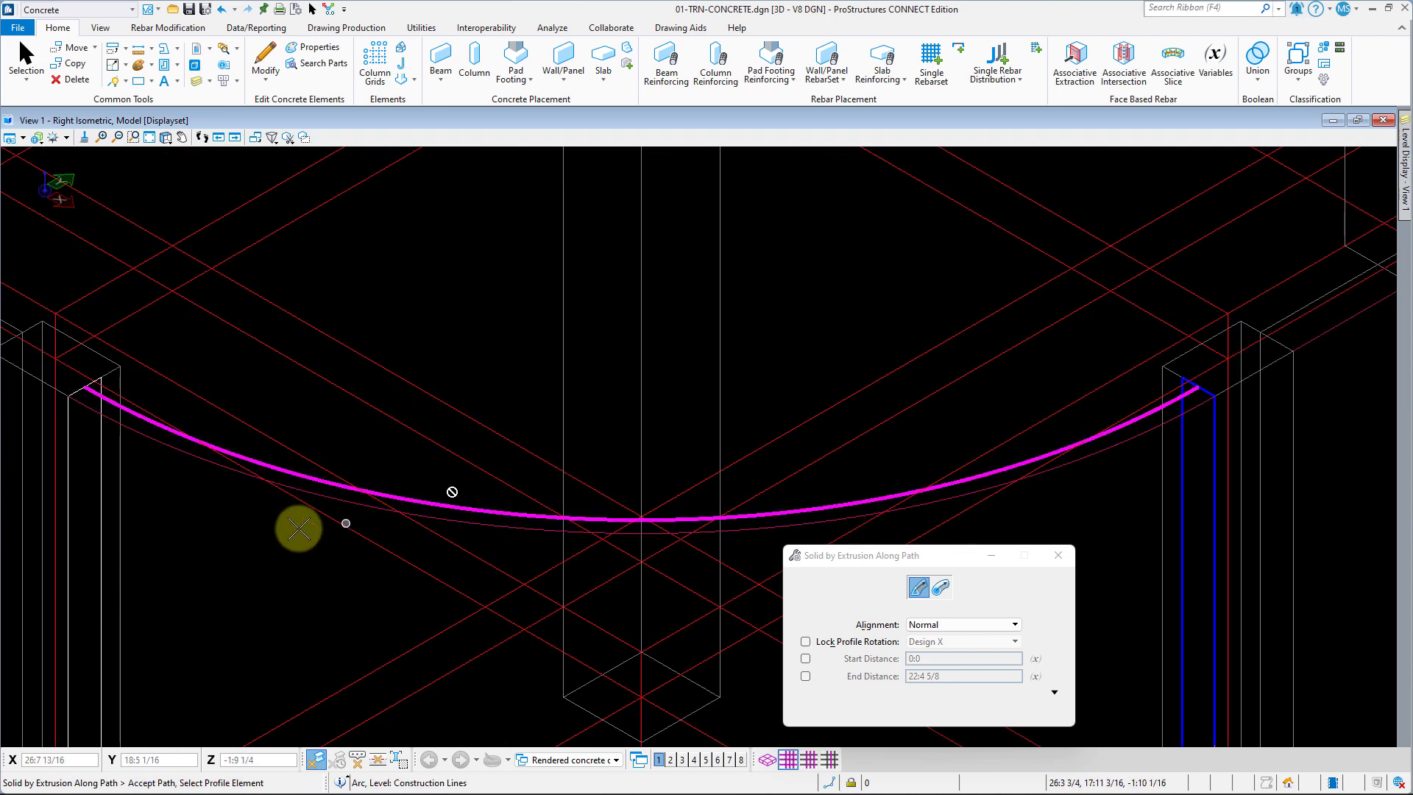
left_click(104, 463)
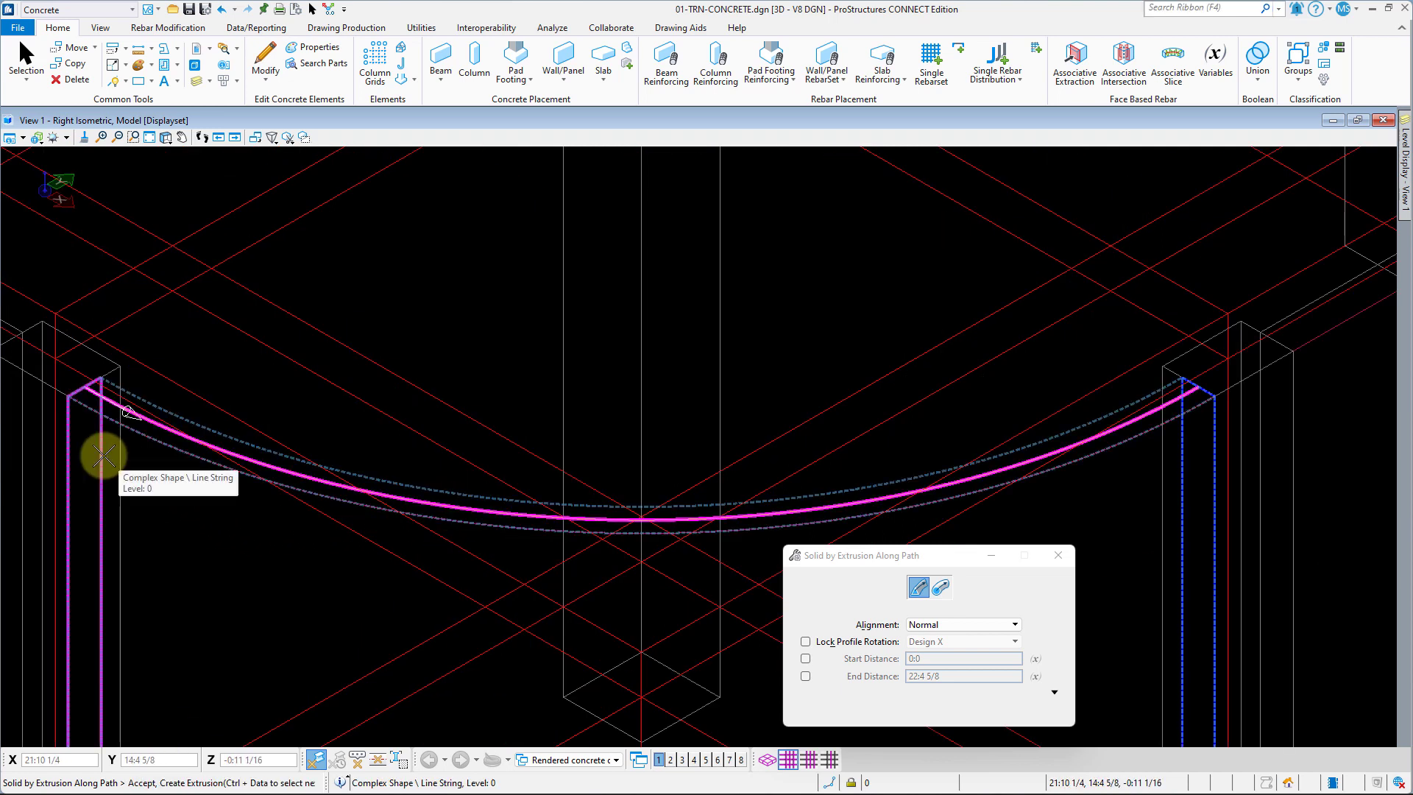
left_click(251, 507)
Step: Extrude the right column's profile along the right-side arc to form the second curved wall
scroll(438, 434, "down", 2)
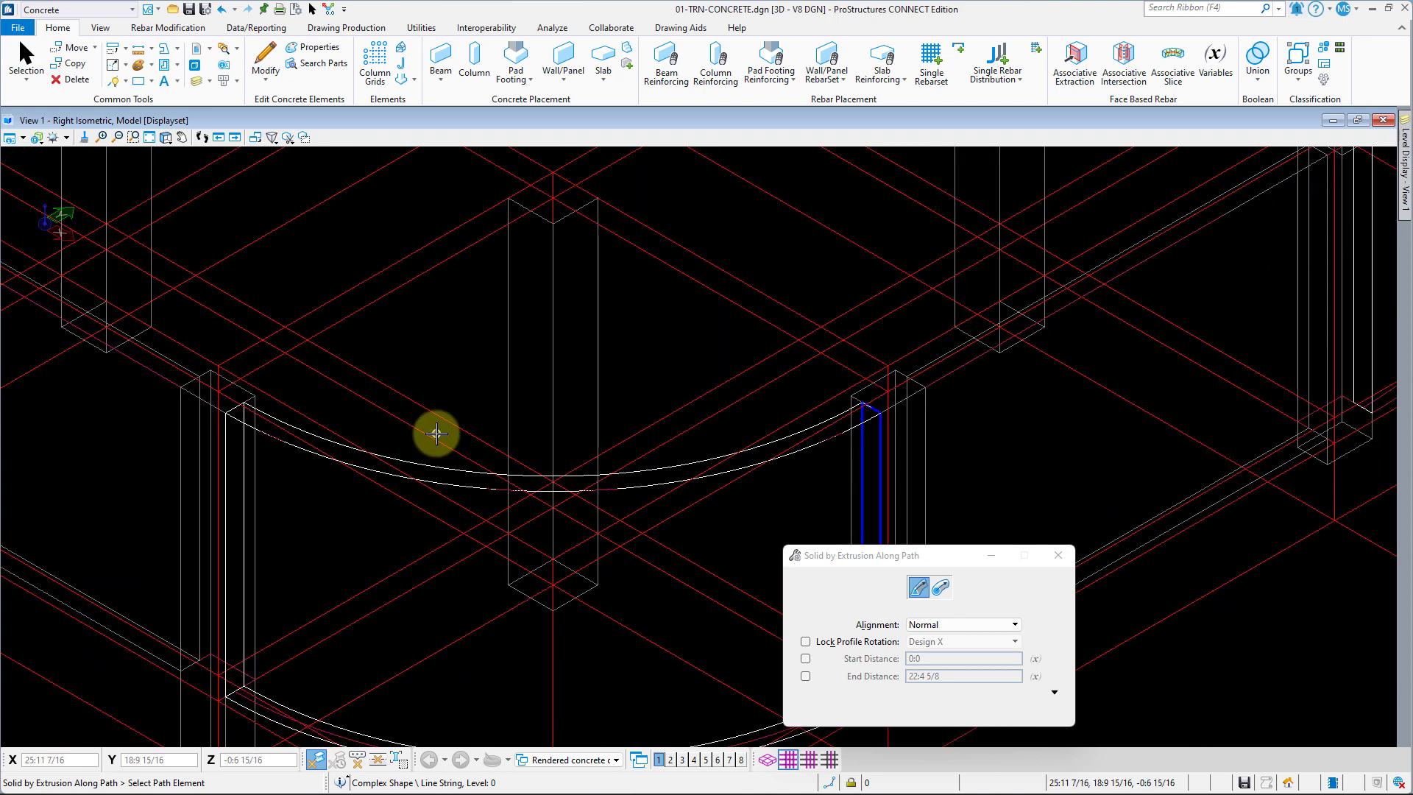
scroll(710, 382, "down", 2)
middle_click_drag(709, 381, 915, 278)
scroll(660, 479, "up", 2)
scroll(760, 359, "up", 2)
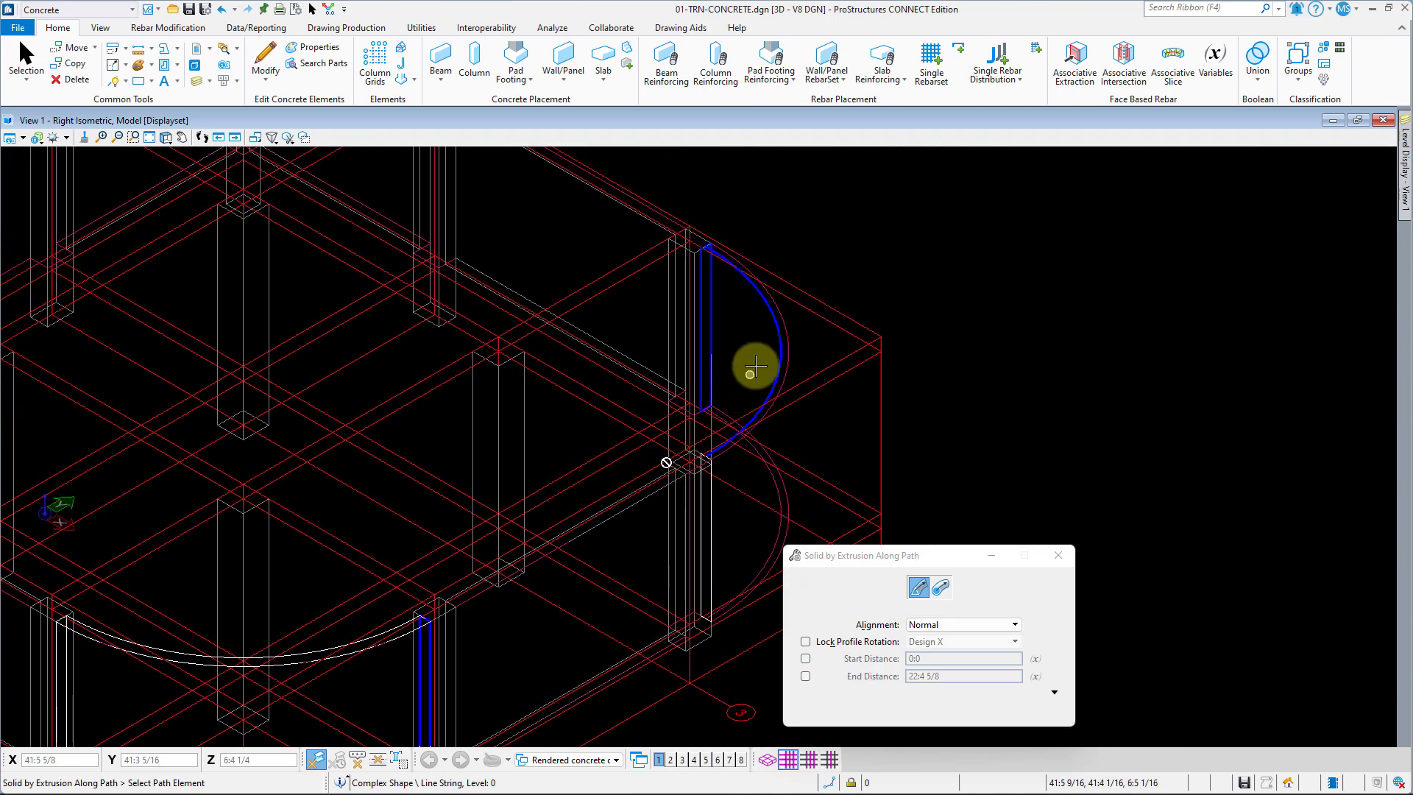
left_click(777, 346)
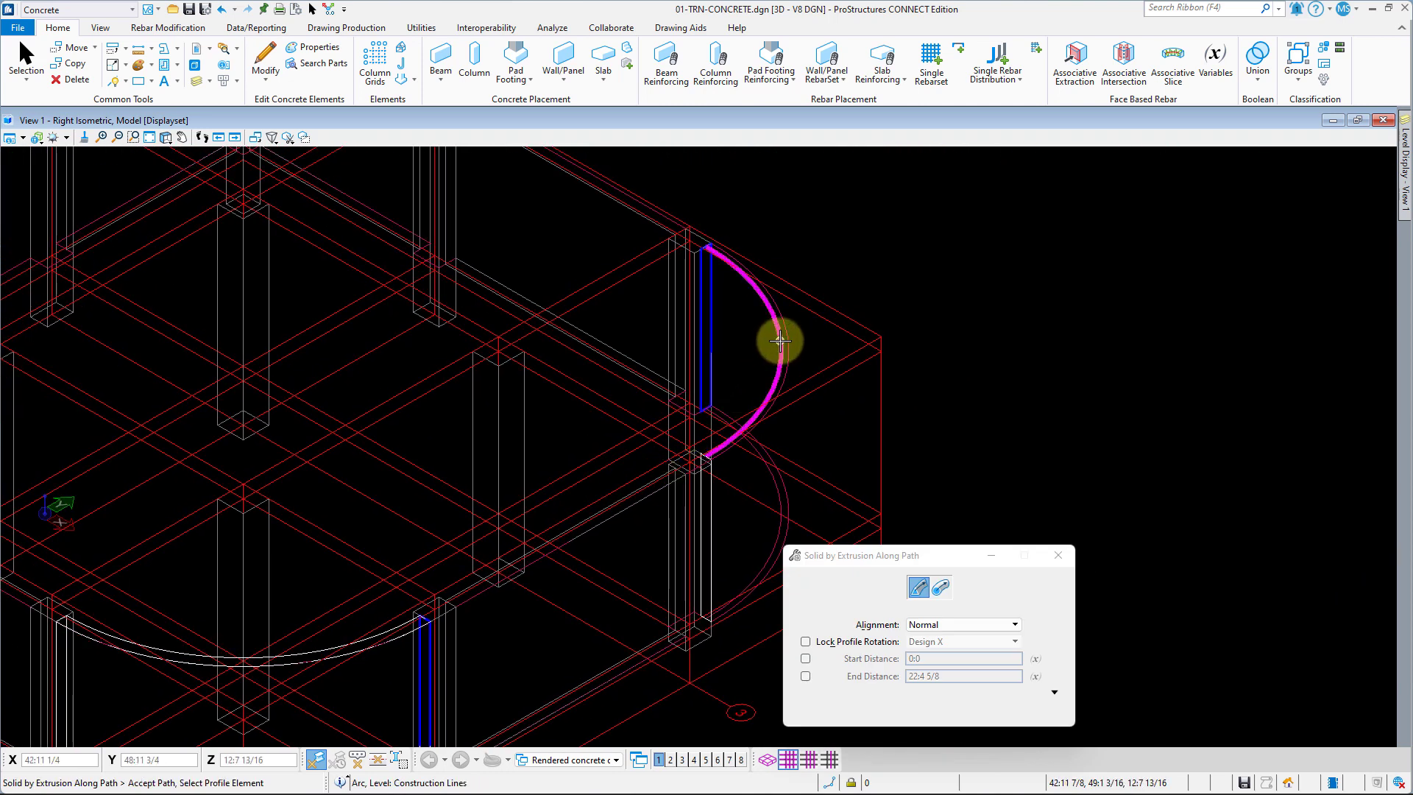
left_click(714, 482)
scroll(728, 478, "up", 2)
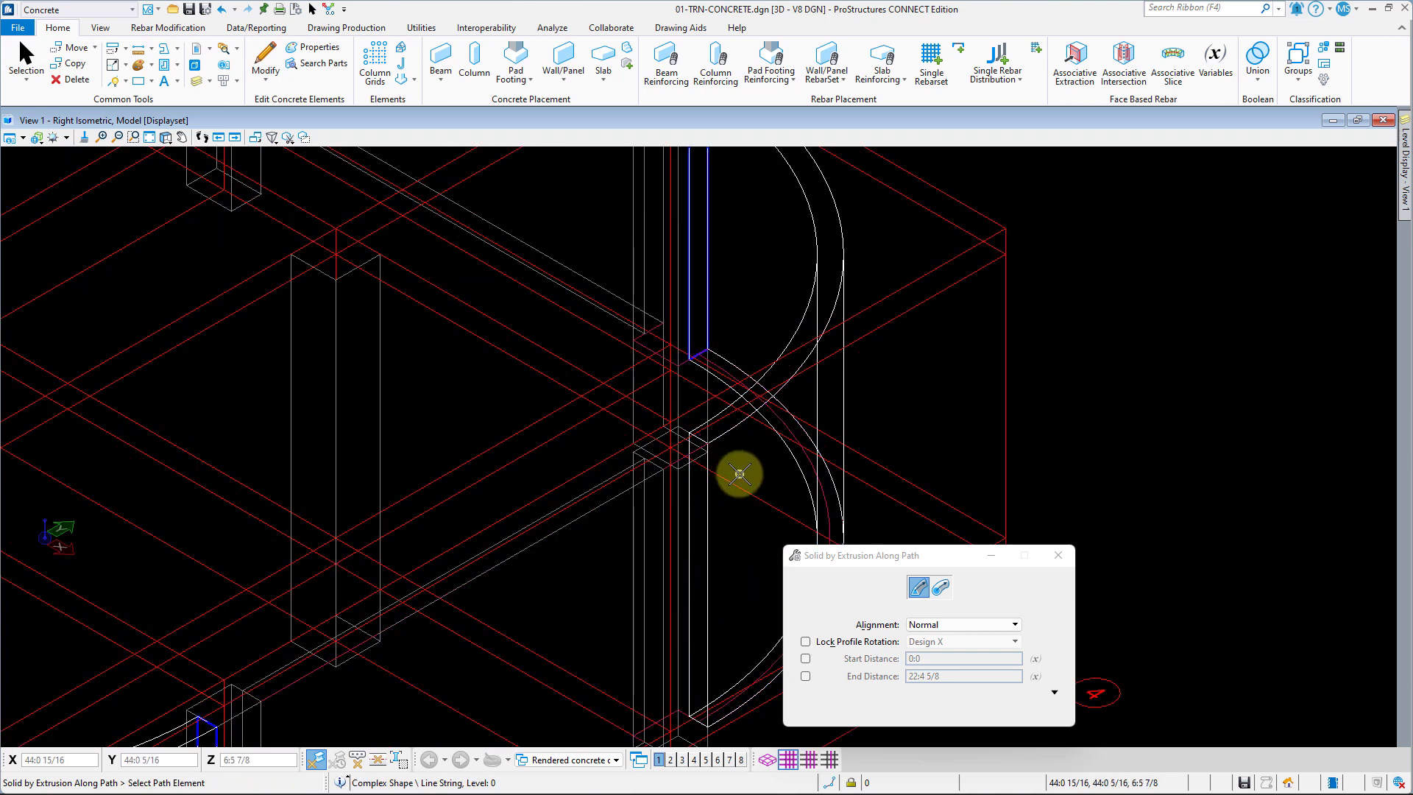
scroll(740, 475, "down", 2)
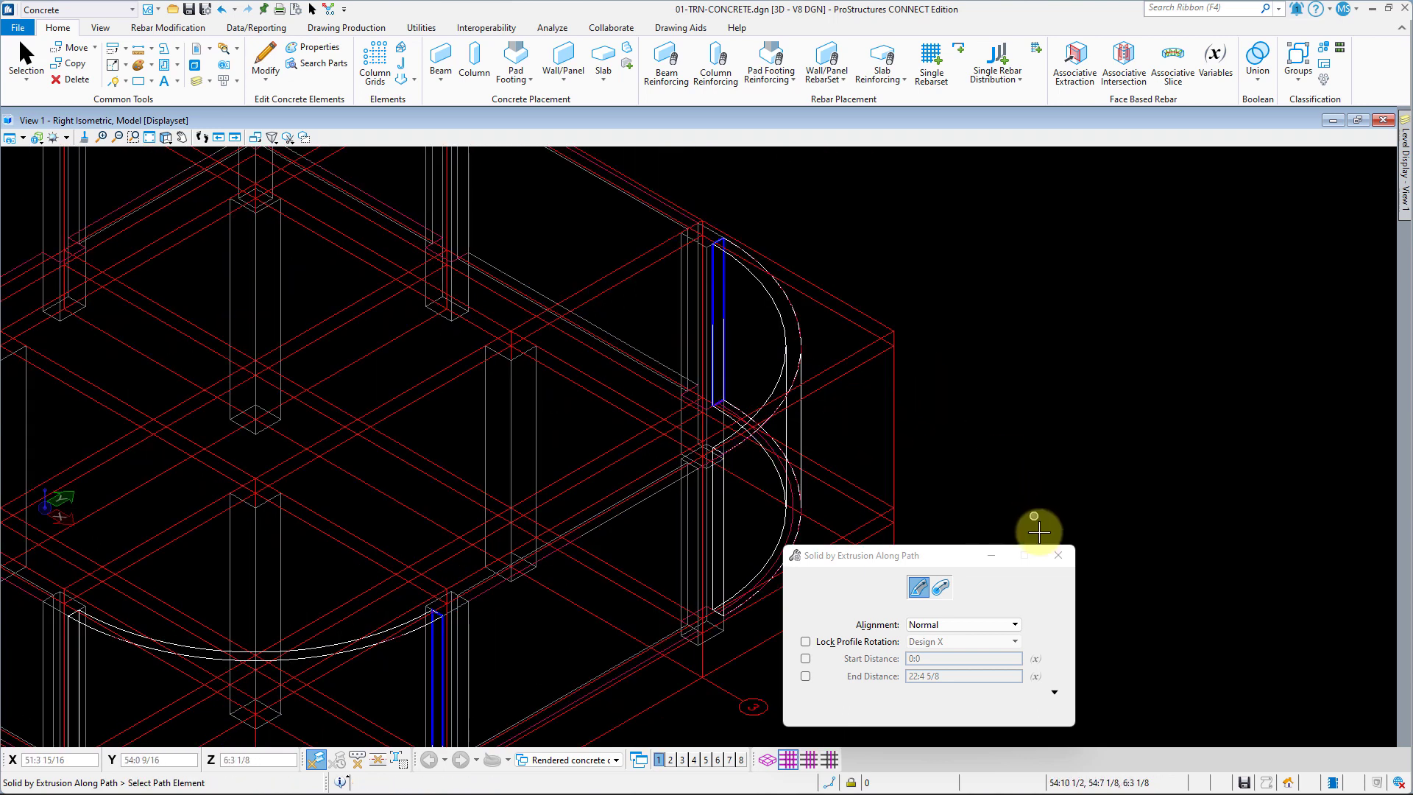
scroll(1072, 458, "down", 3)
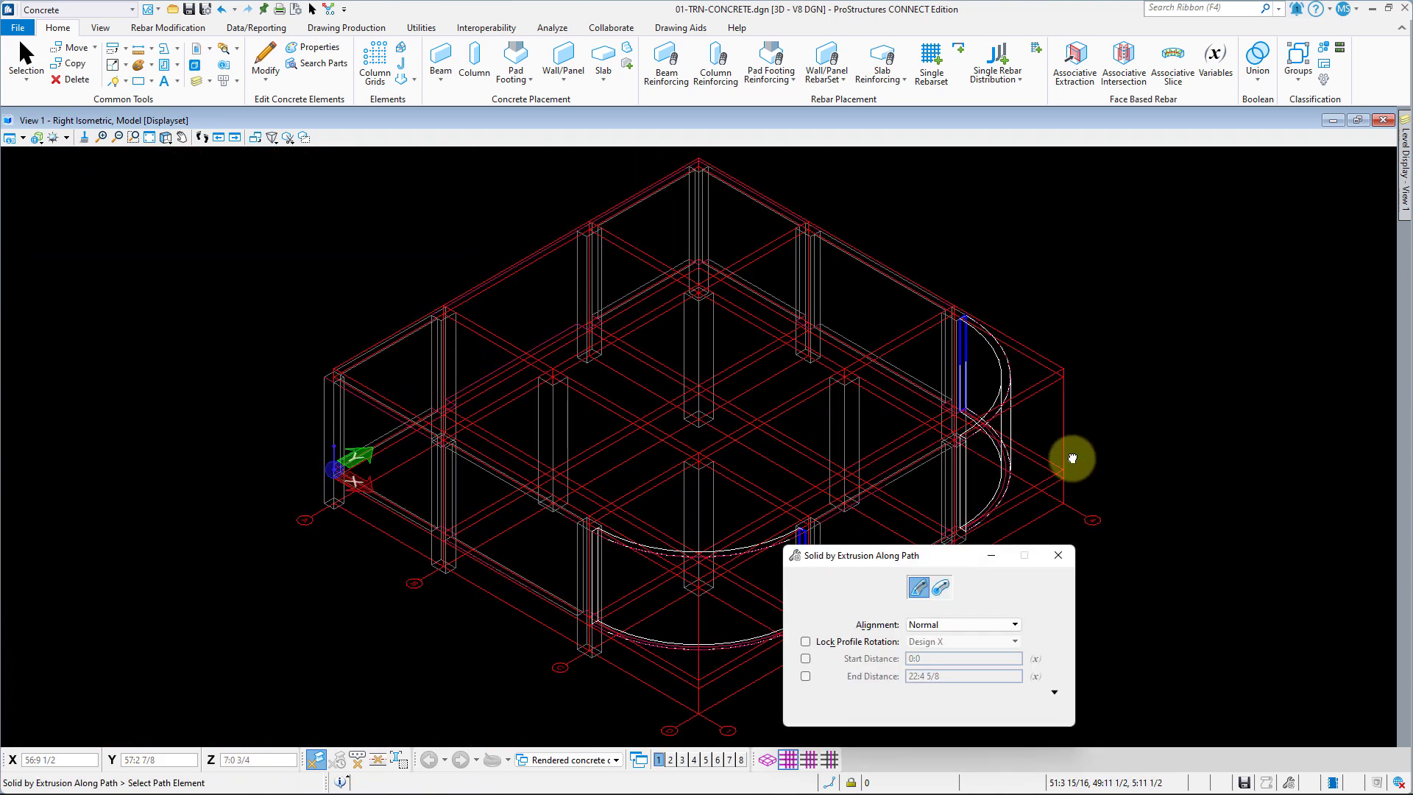
Step: Exit the extrusion tool and switch the view's display style to Transparent
left_click(1057, 556)
key("Escape")
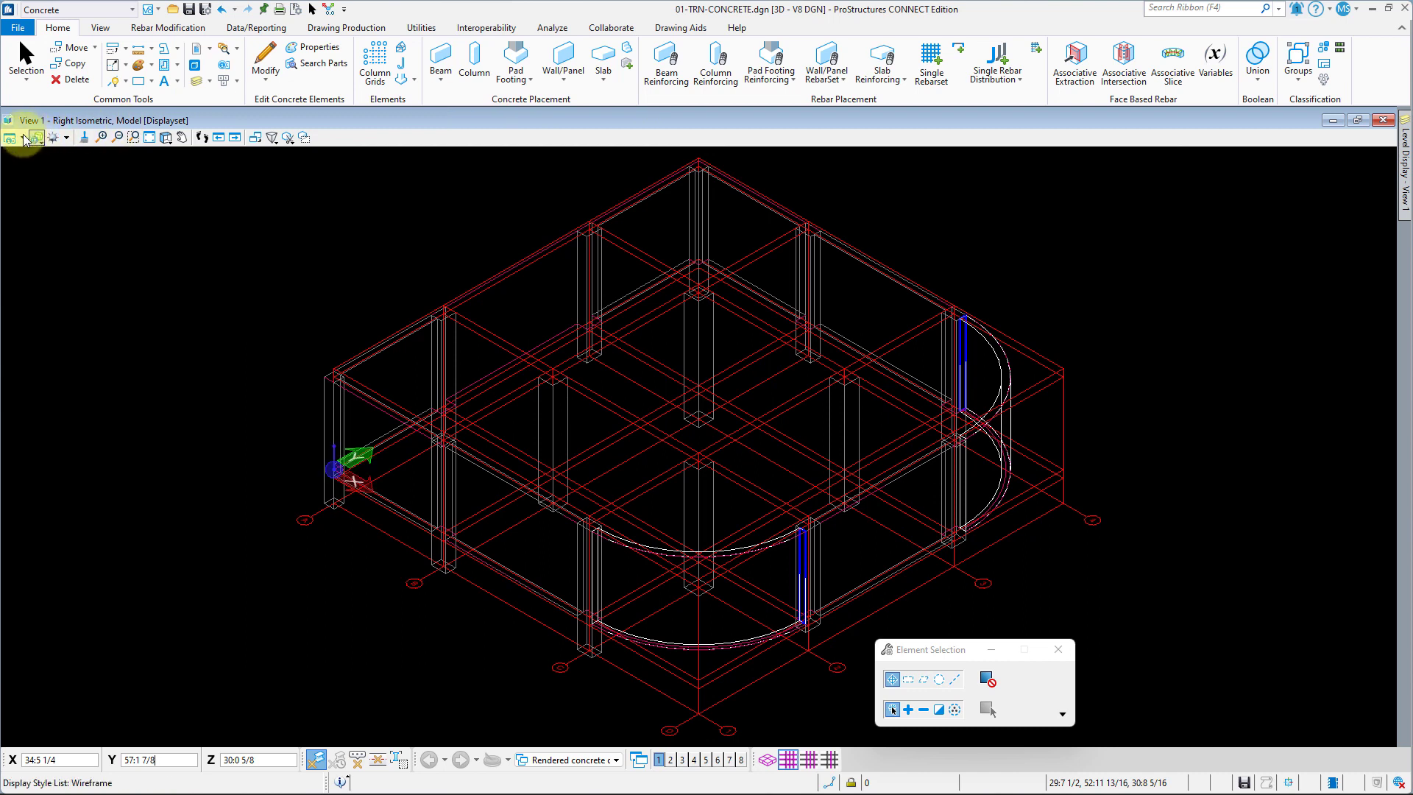
key("ctrl+b")
left_click(622, 206)
left_click(591, 327)
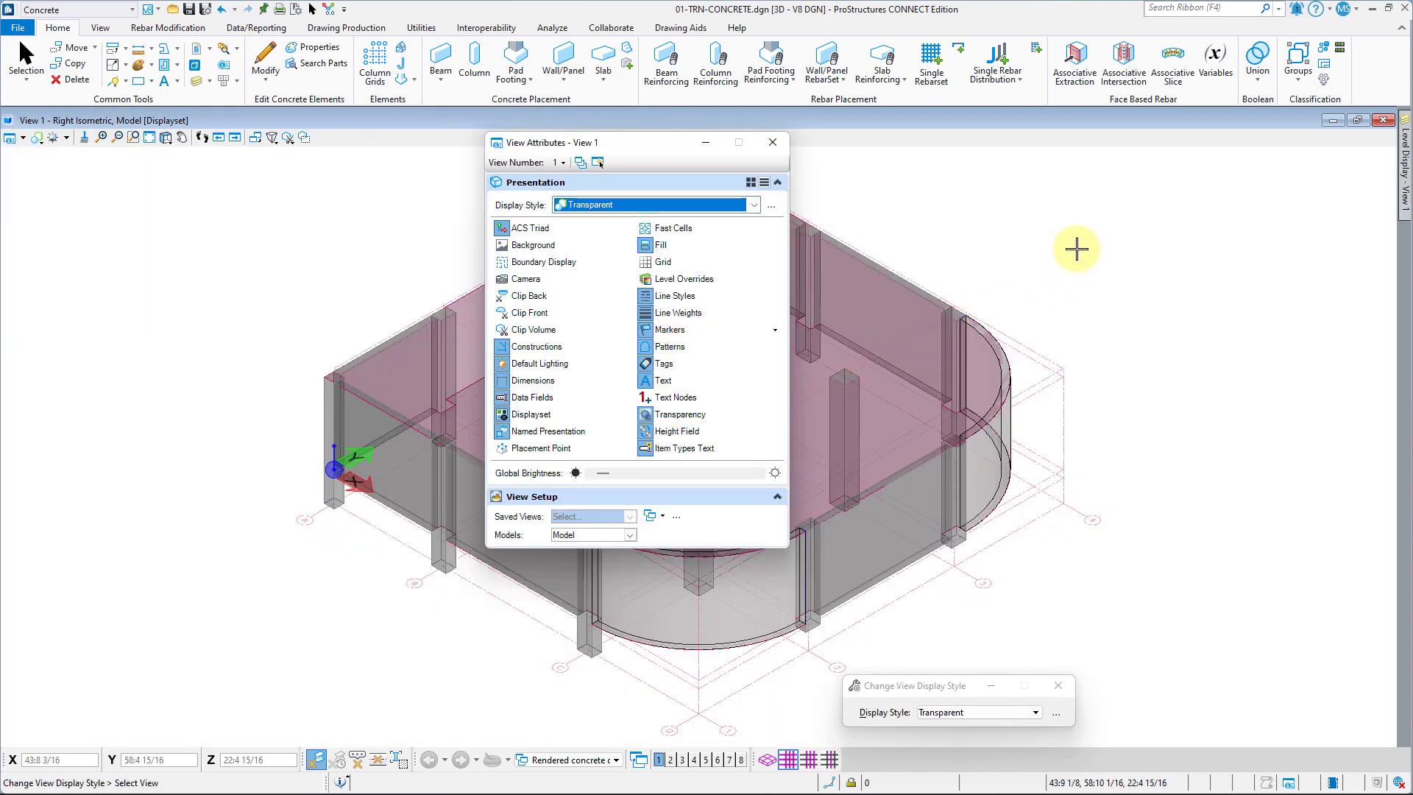
left_click(783, 144)
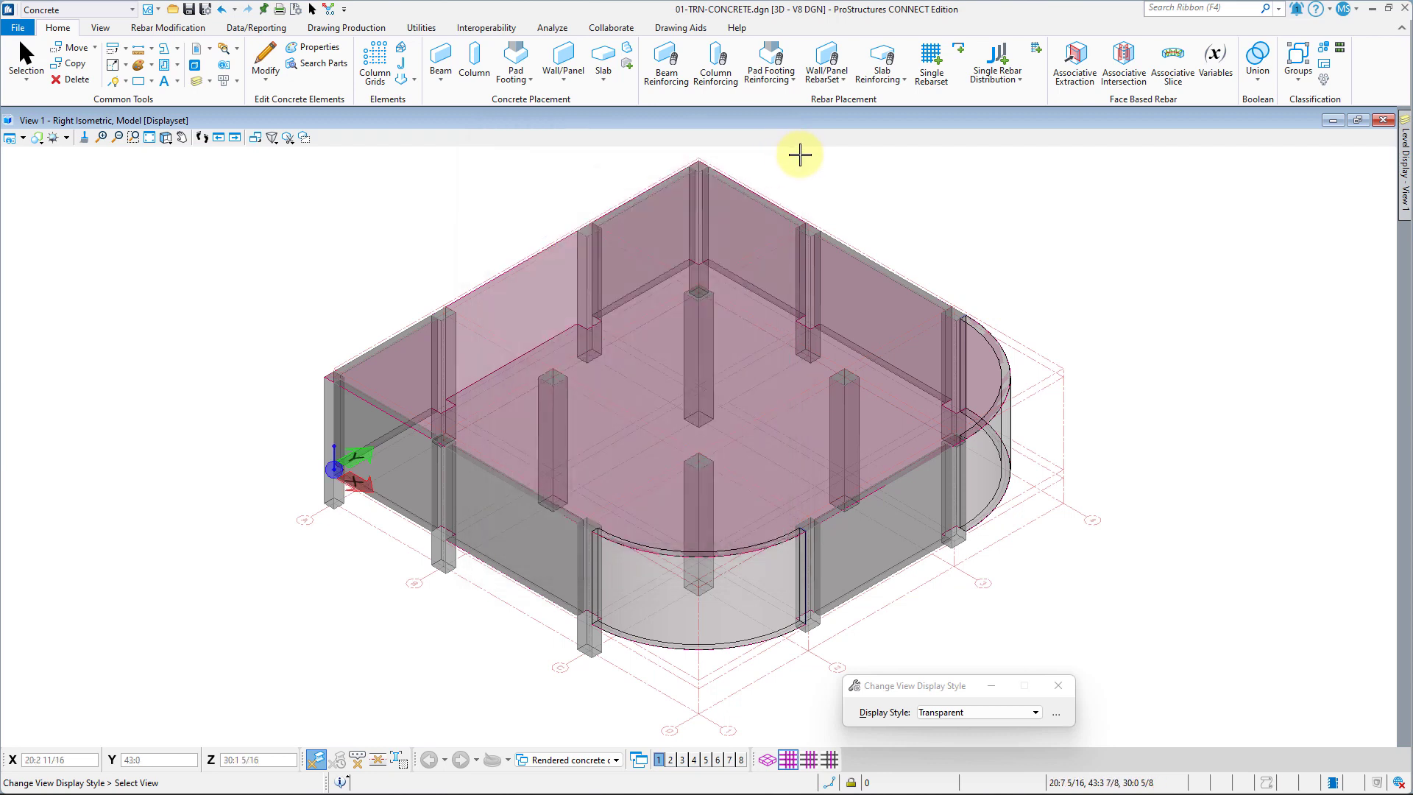
Step: Hide the pink slab's level and overlay a Concrete Curved Wall solid, 4000 psi, on the front wall
mouse_move(1405, 166)
left_click(1295, 478)
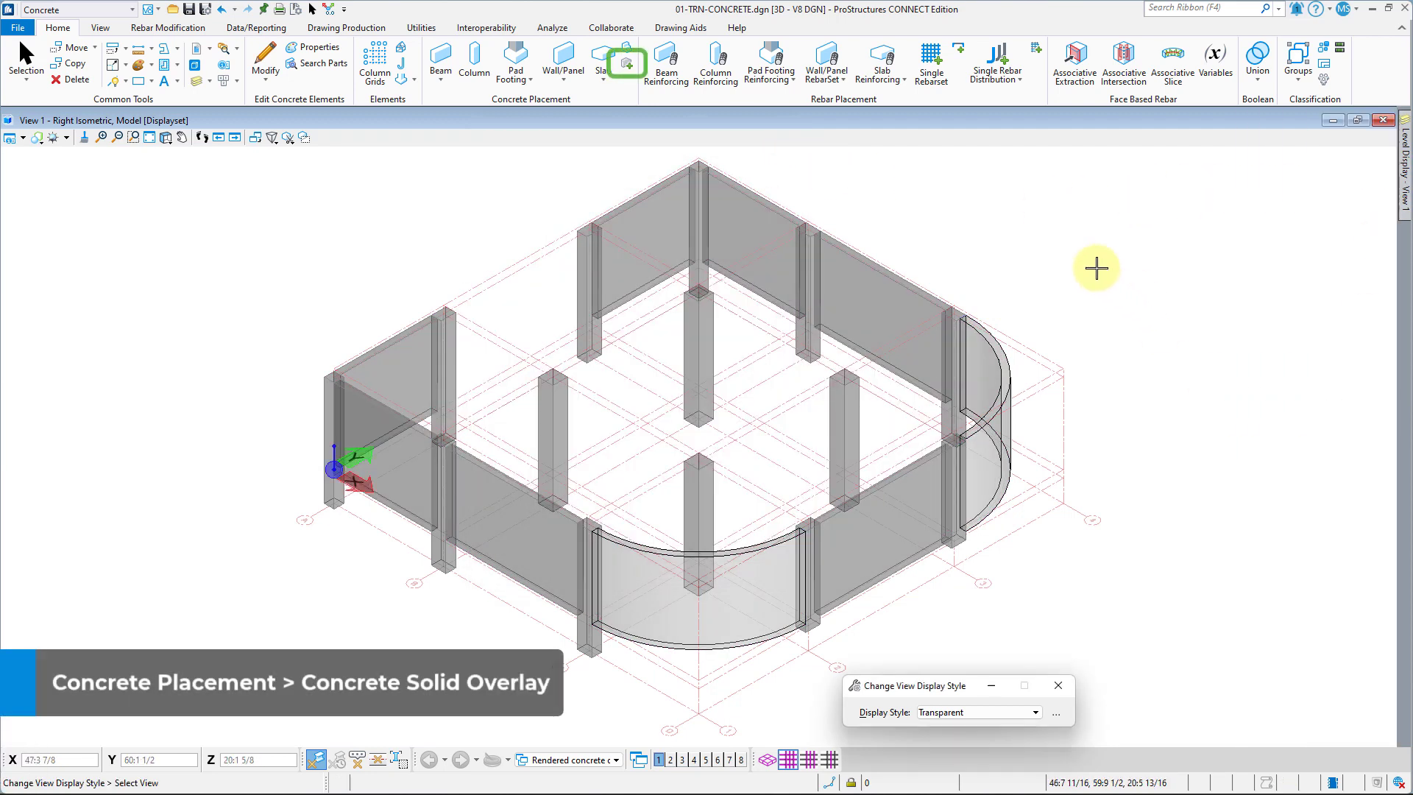
left_click(626, 64)
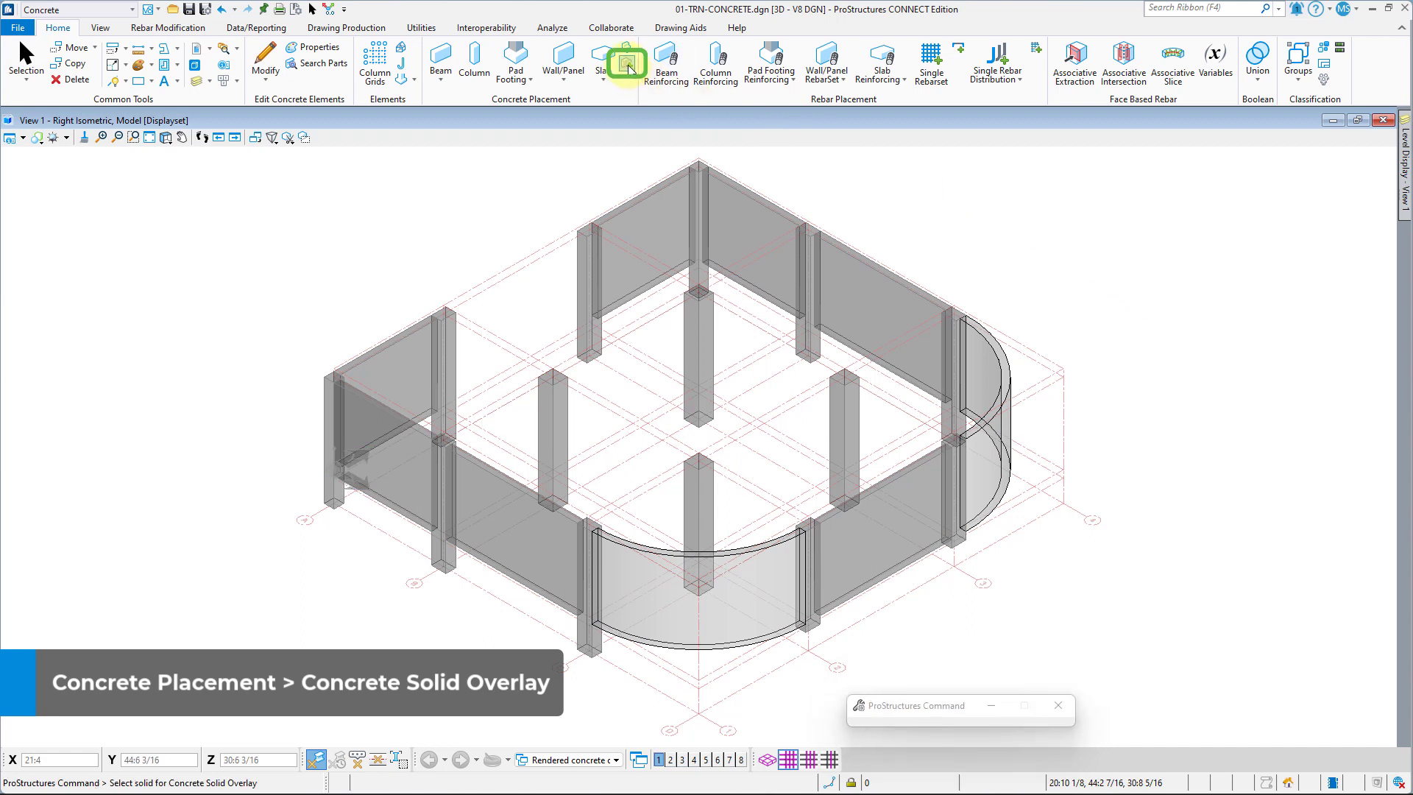
left_click(625, 545)
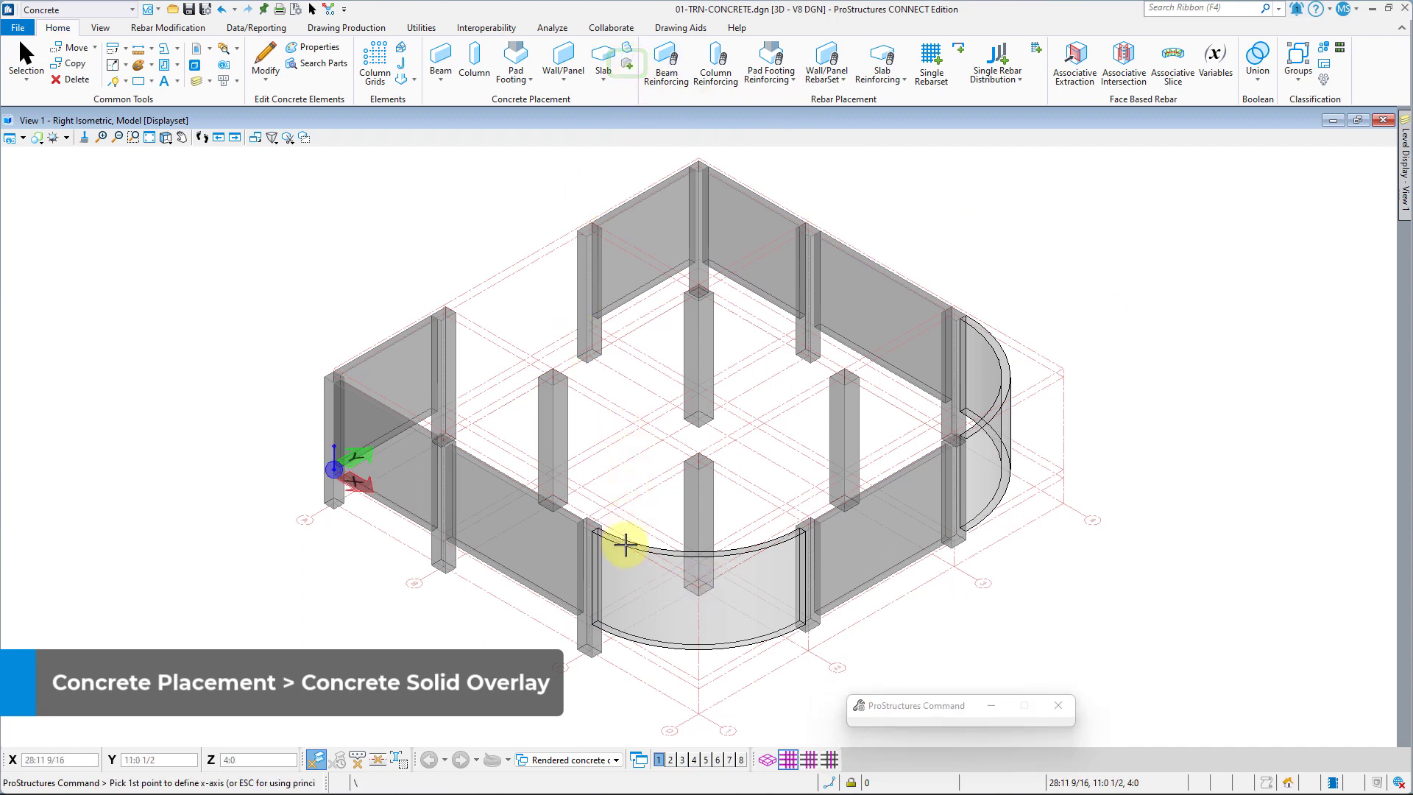
left_click(666, 499)
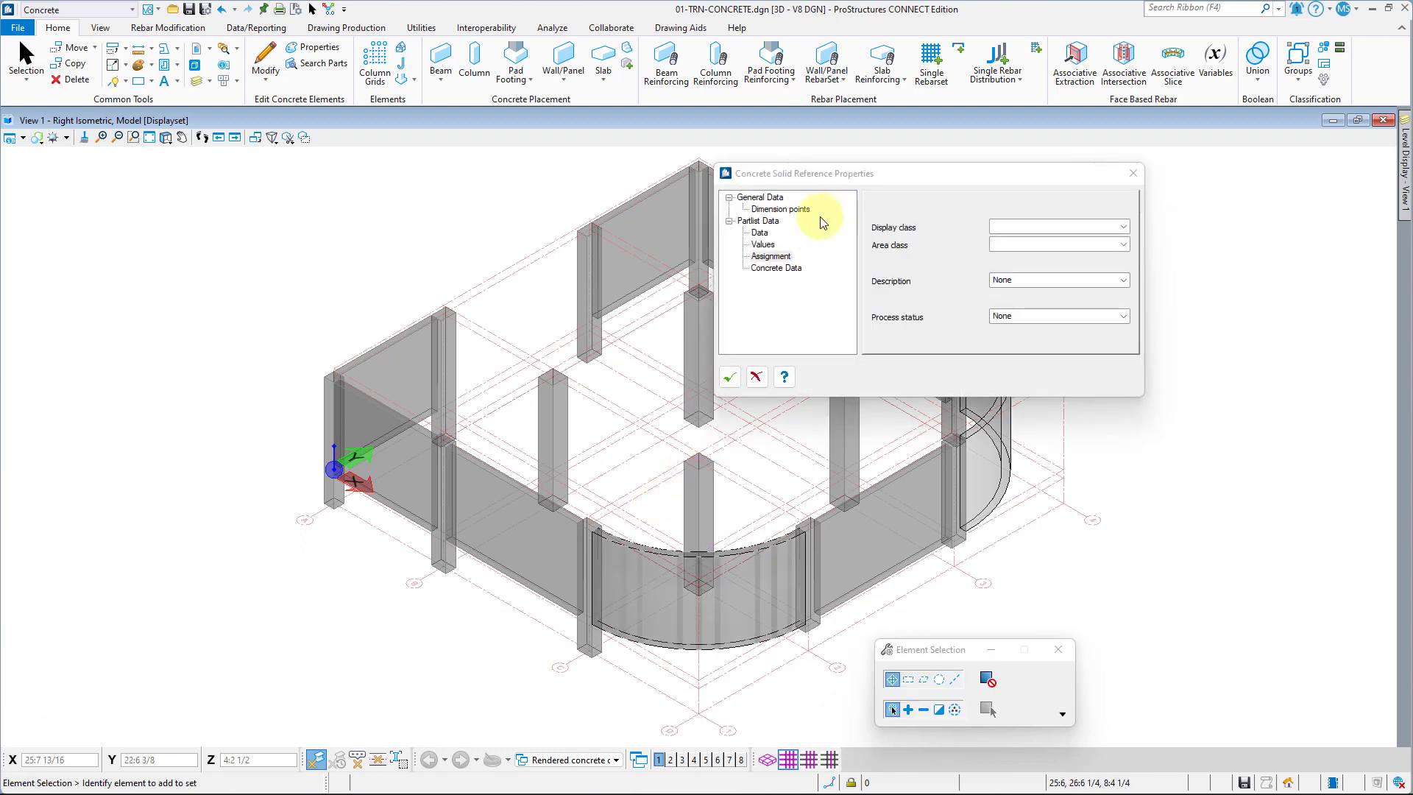
left_click(763, 233)
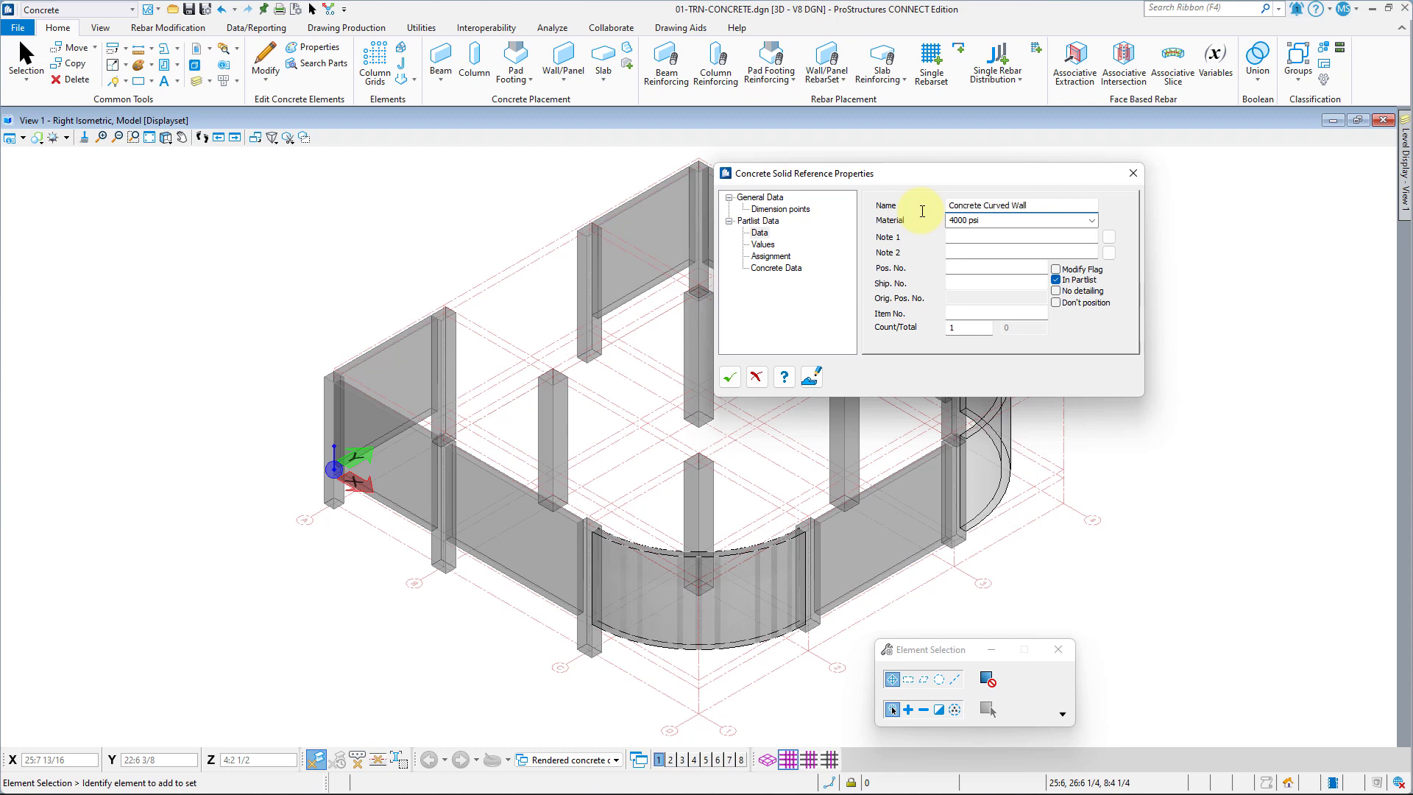
Step: Classify it as 12-C-I-P - Panel, area 4-Level 3, description C-I-P - Panel, and confirm
left_click(771, 256)
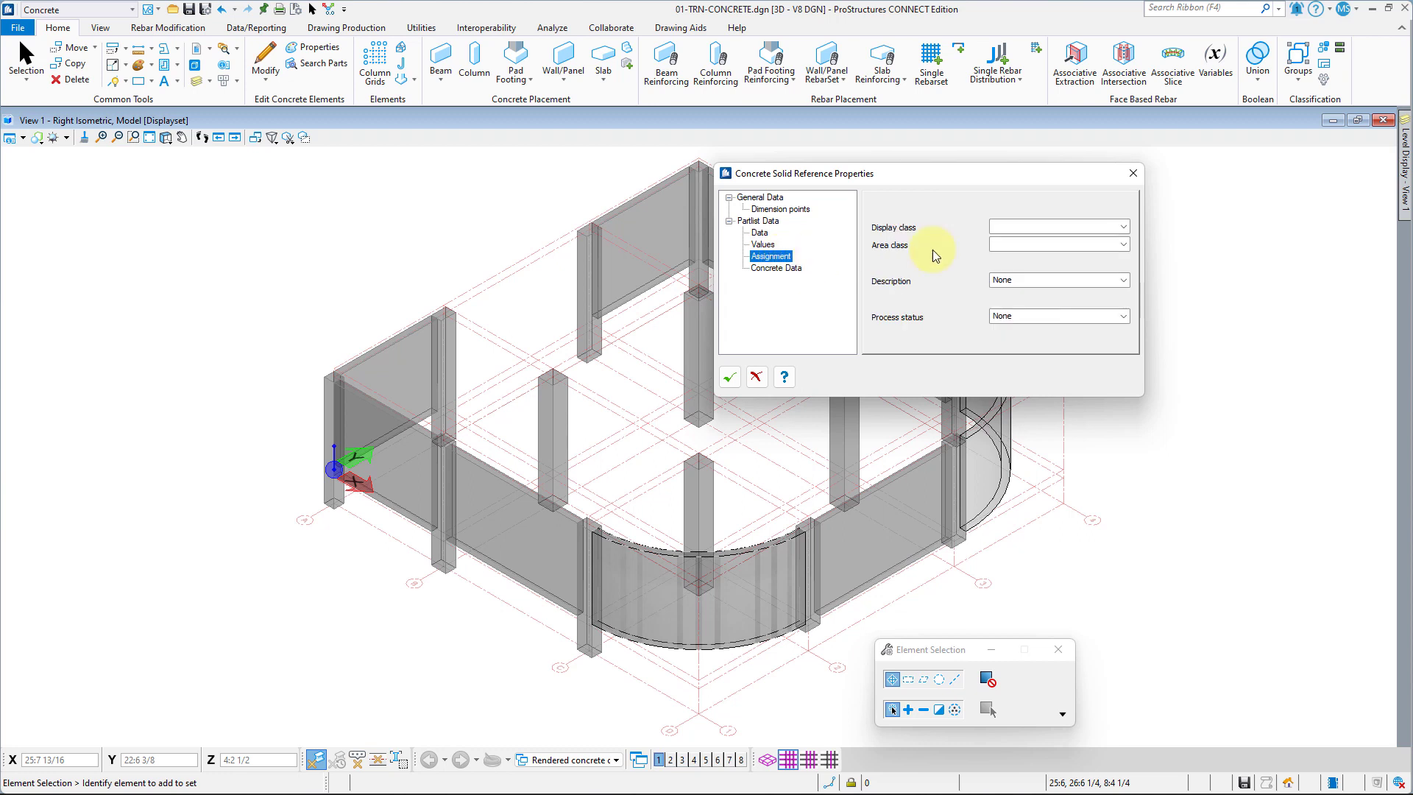
left_click(1123, 227)
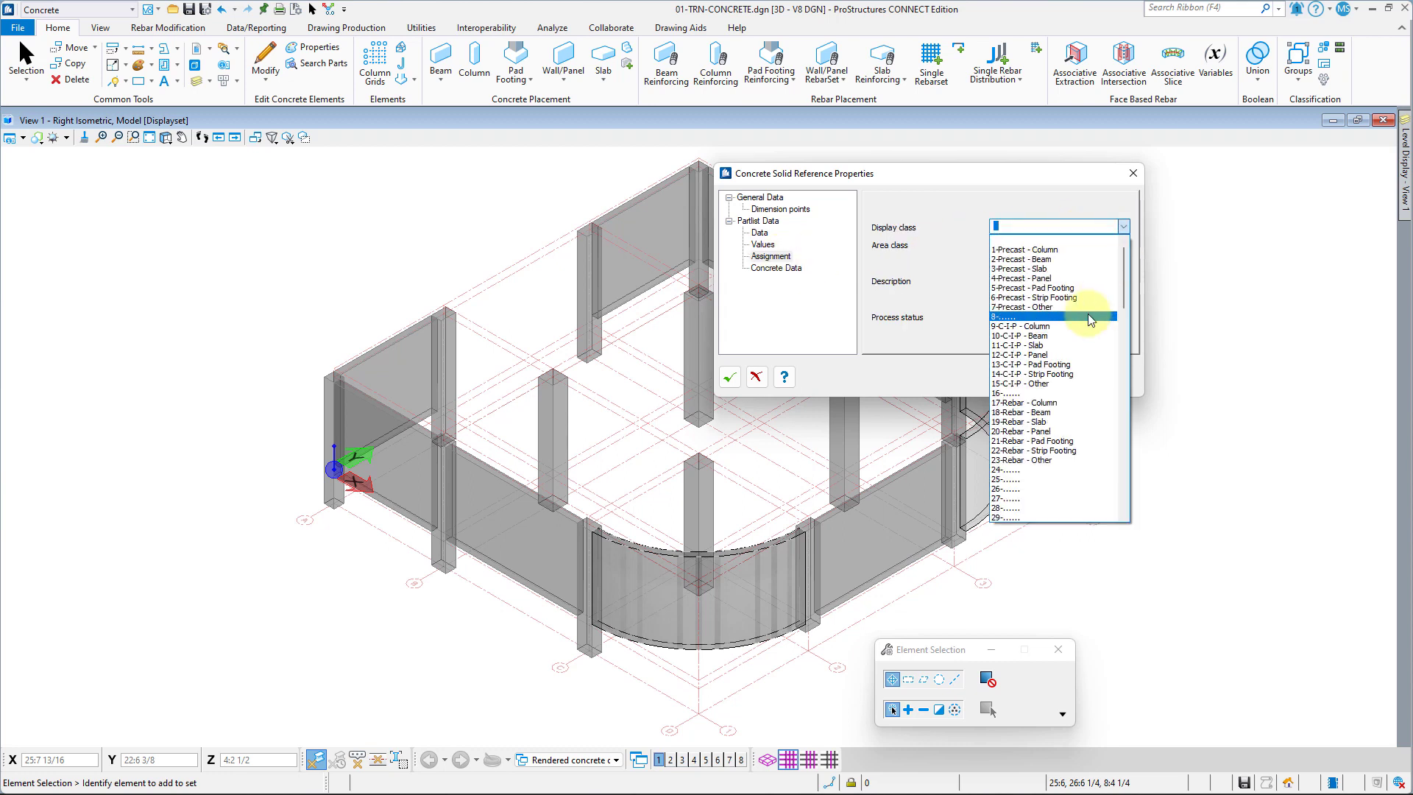
left_click(1088, 321)
left_click(1125, 245)
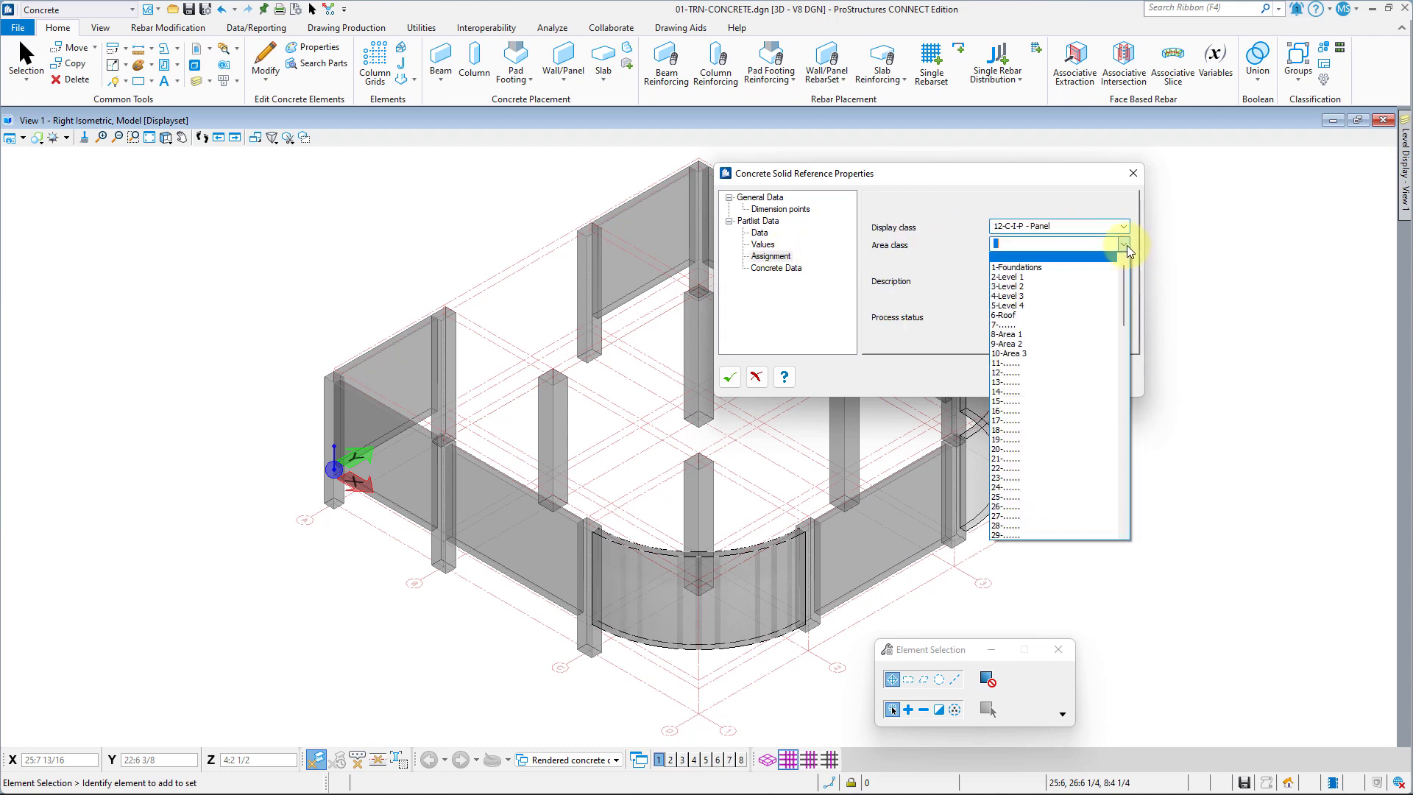
left_click(1040, 292)
left_click(1124, 280)
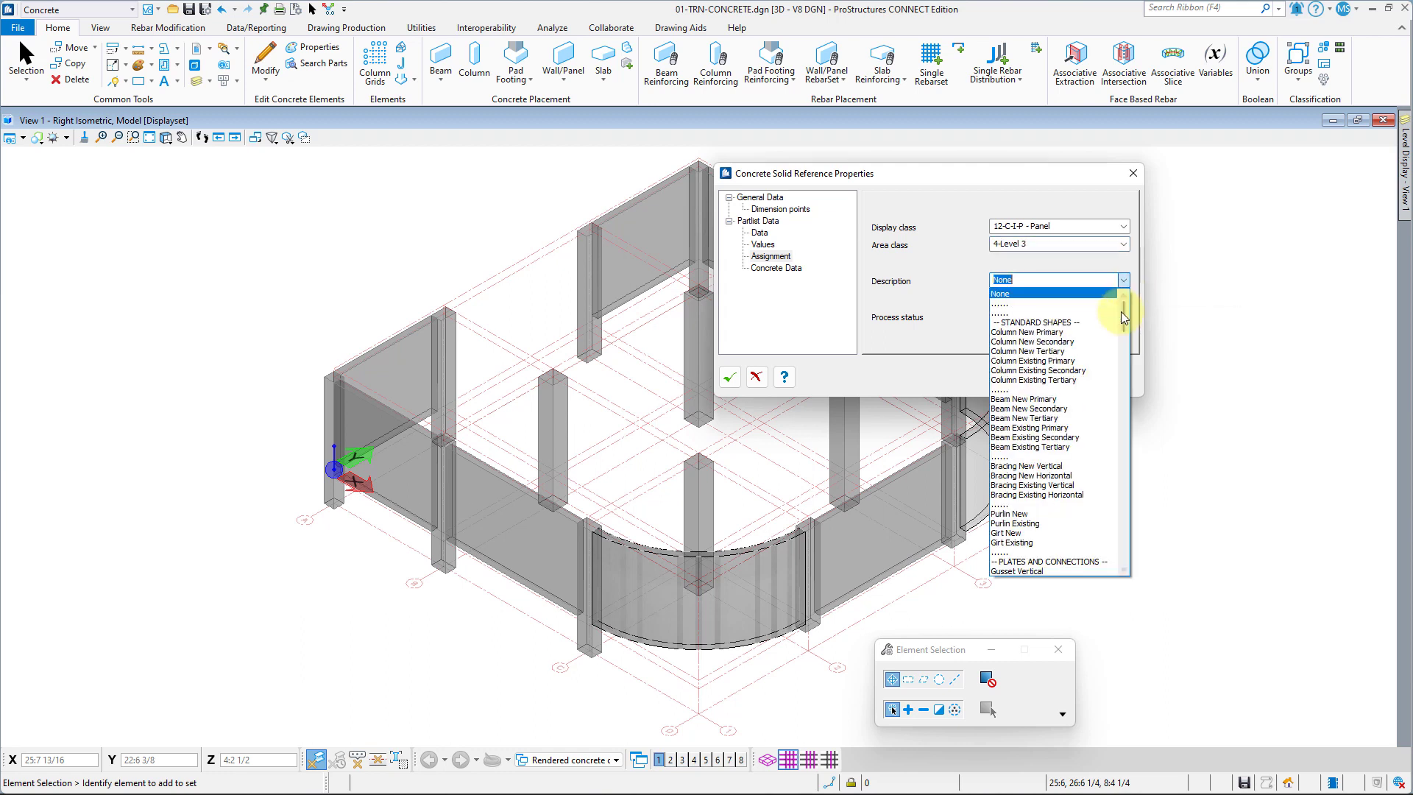
scroll(1104, 450, "down", 5)
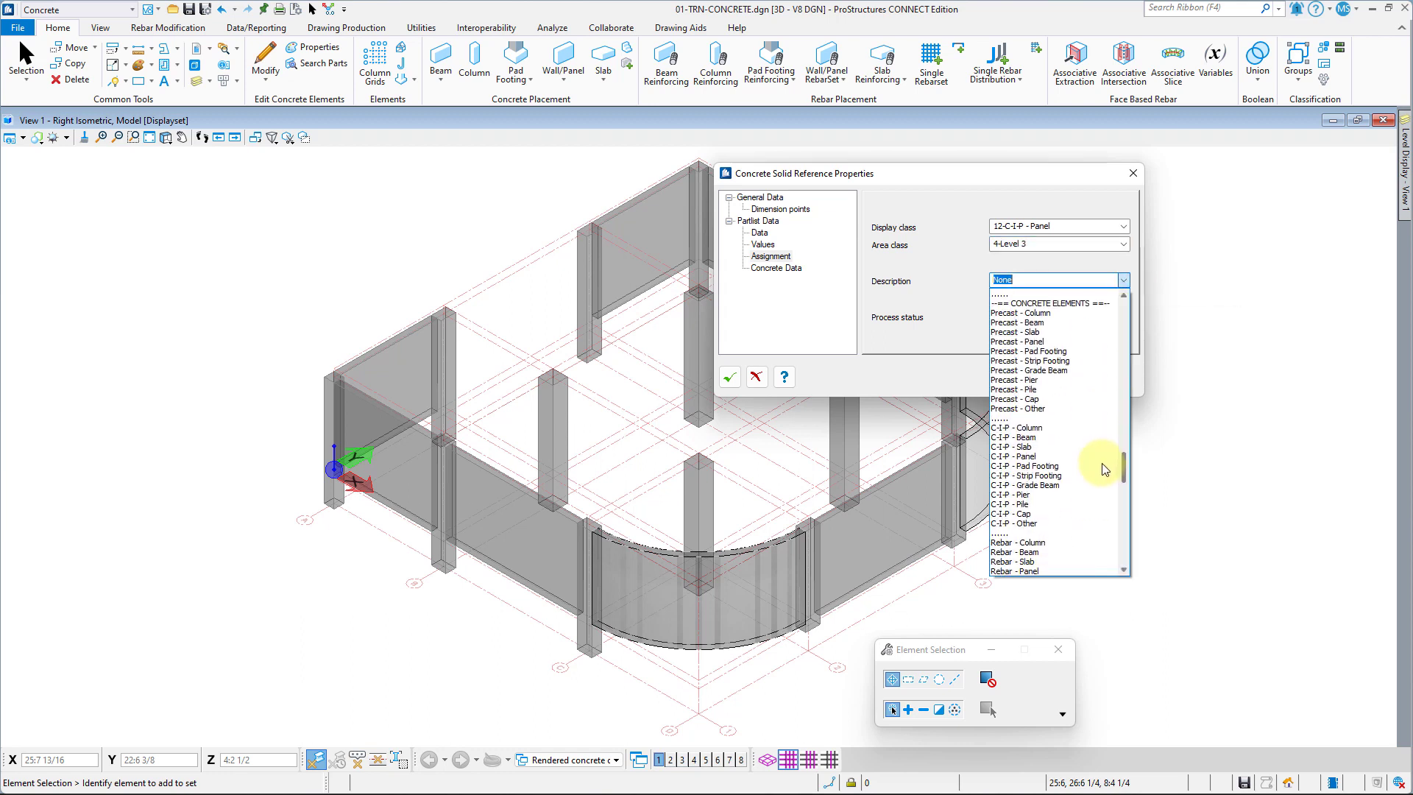
left_click(1051, 456)
left_click(729, 377)
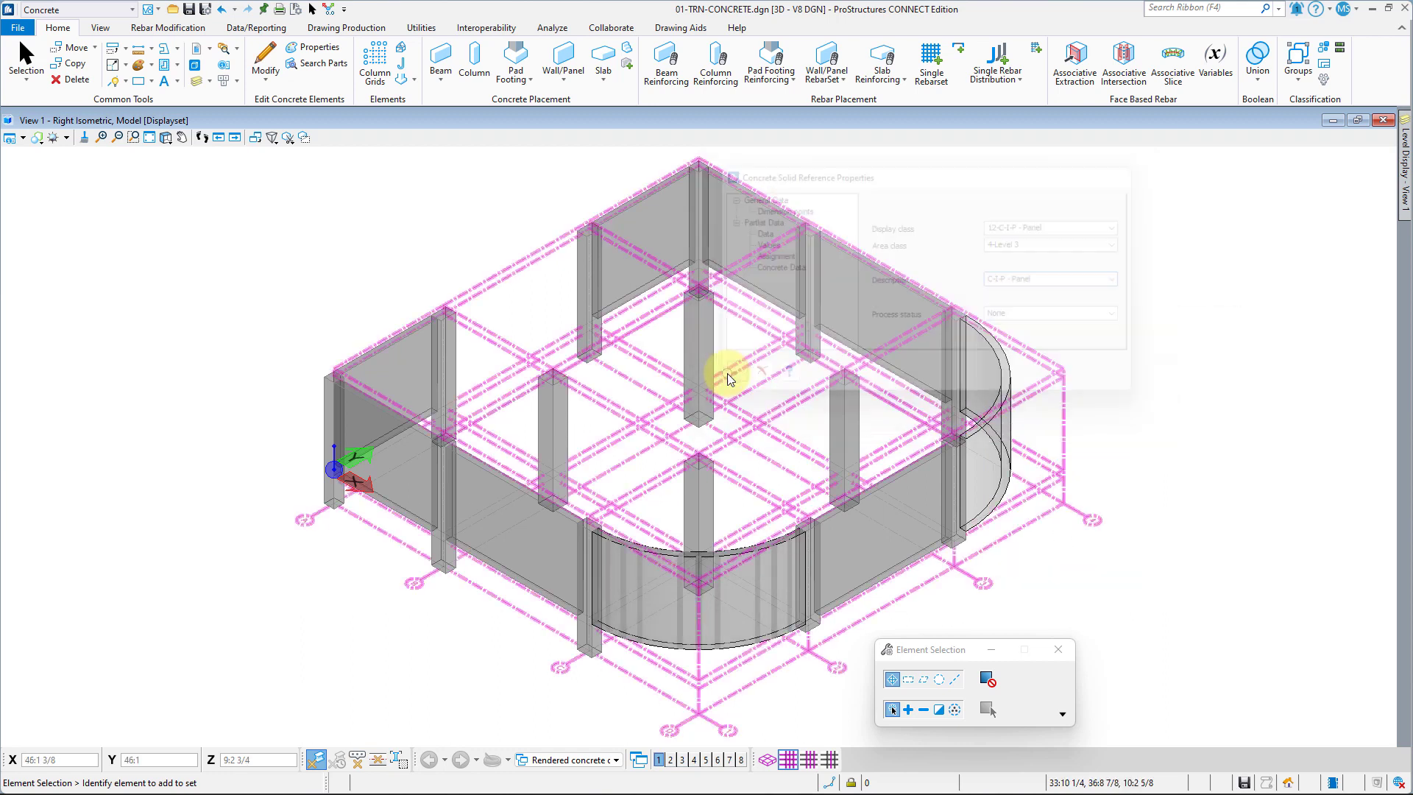
Step: Overlay a concrete solid on the right curved wall and rename it Concrete Curved Wall
left_click(626, 65)
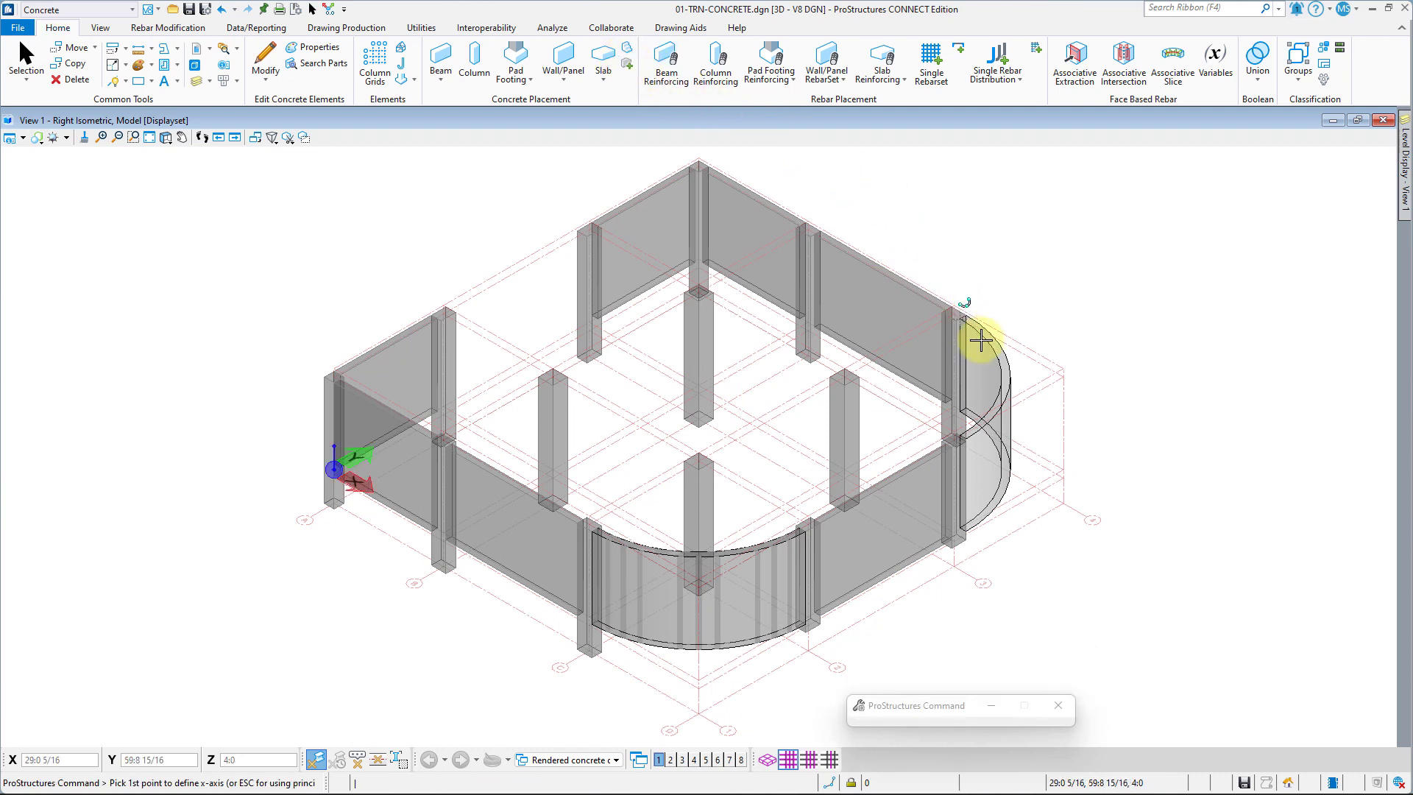
left_click(1026, 283)
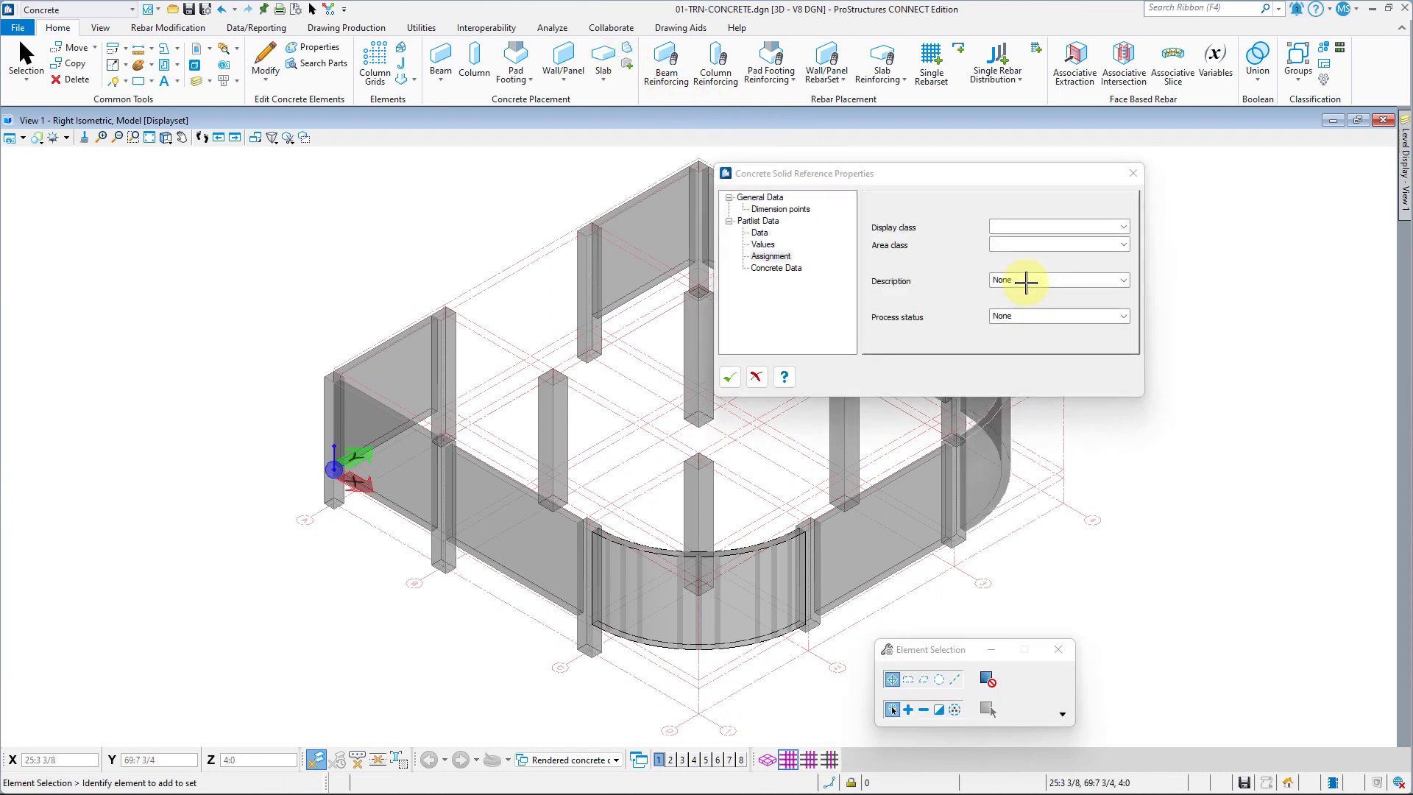
left_click(759, 232)
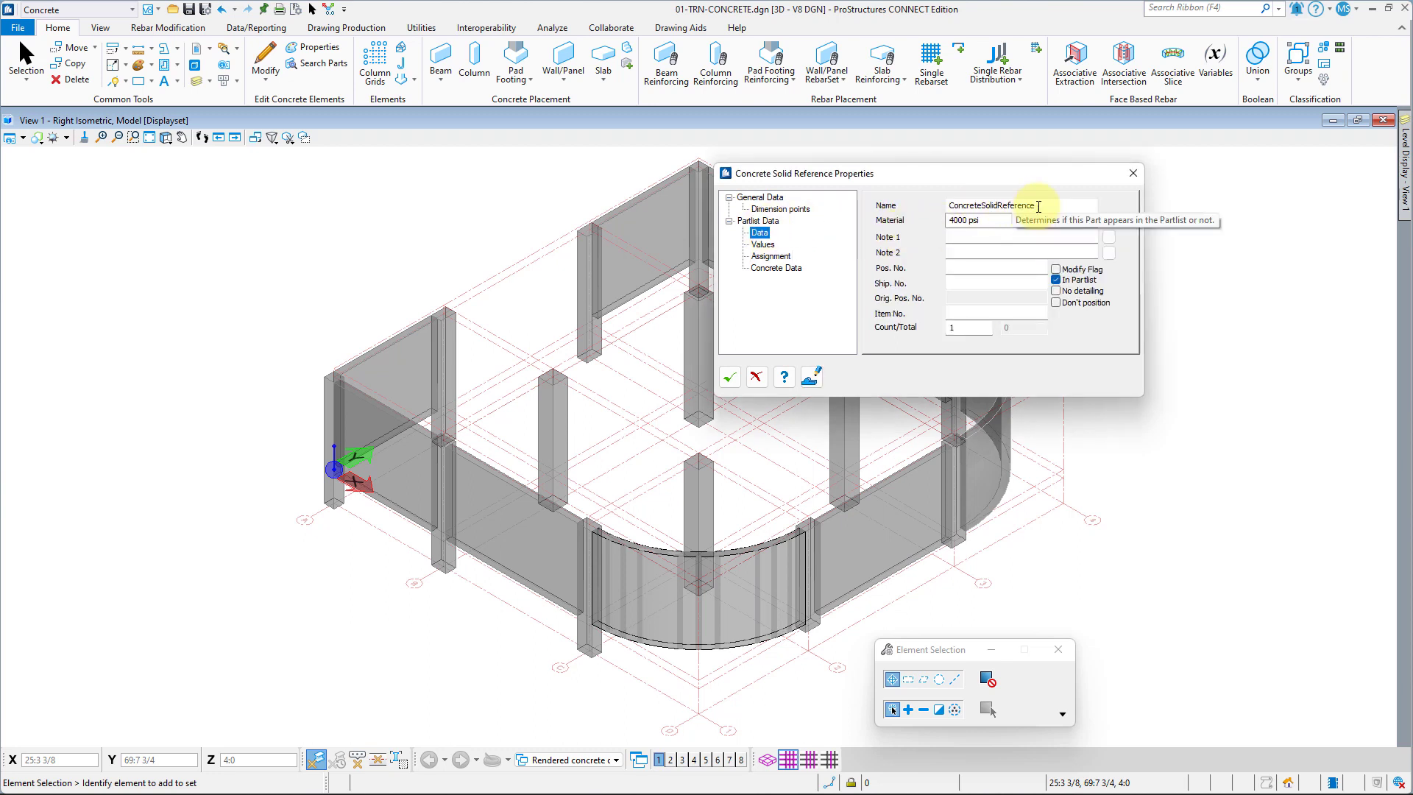
left_click_drag(1034, 205, 961, 206)
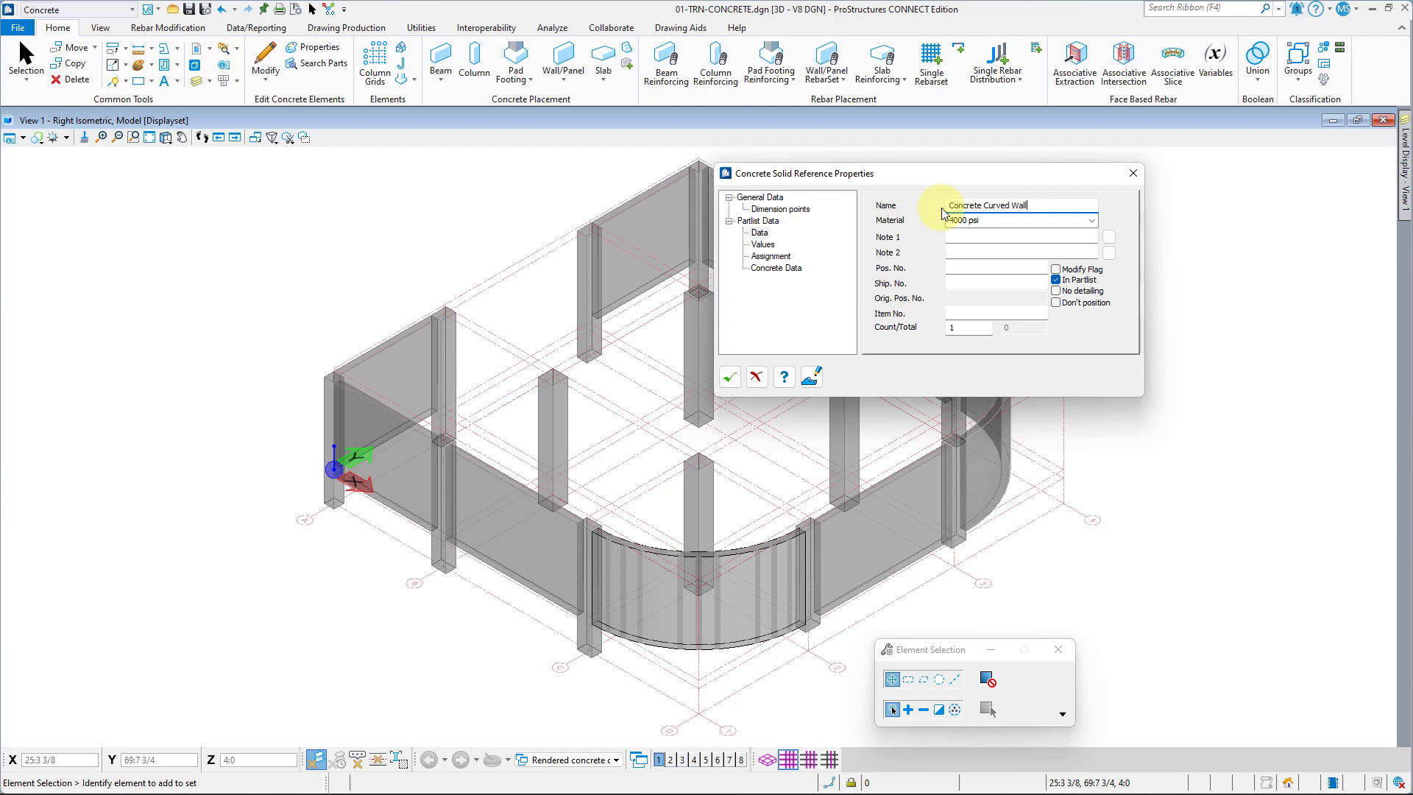
Step: Assign display class 12-C-I-P - Panel, area class 4-Level 3, description C-I-P - Panel, and confirm
left_click(771, 256)
left_click(1123, 227)
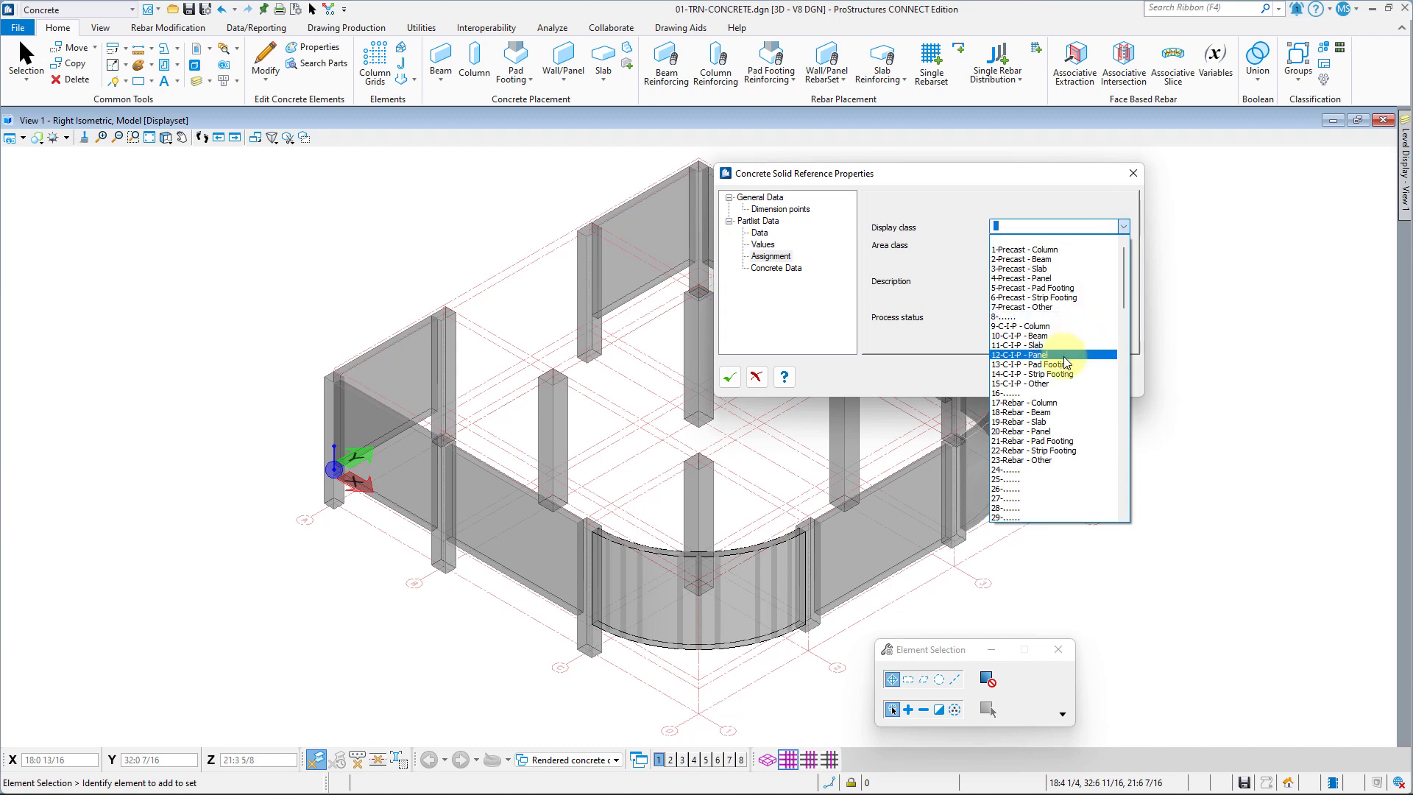
left_click(1089, 355)
left_click(1124, 245)
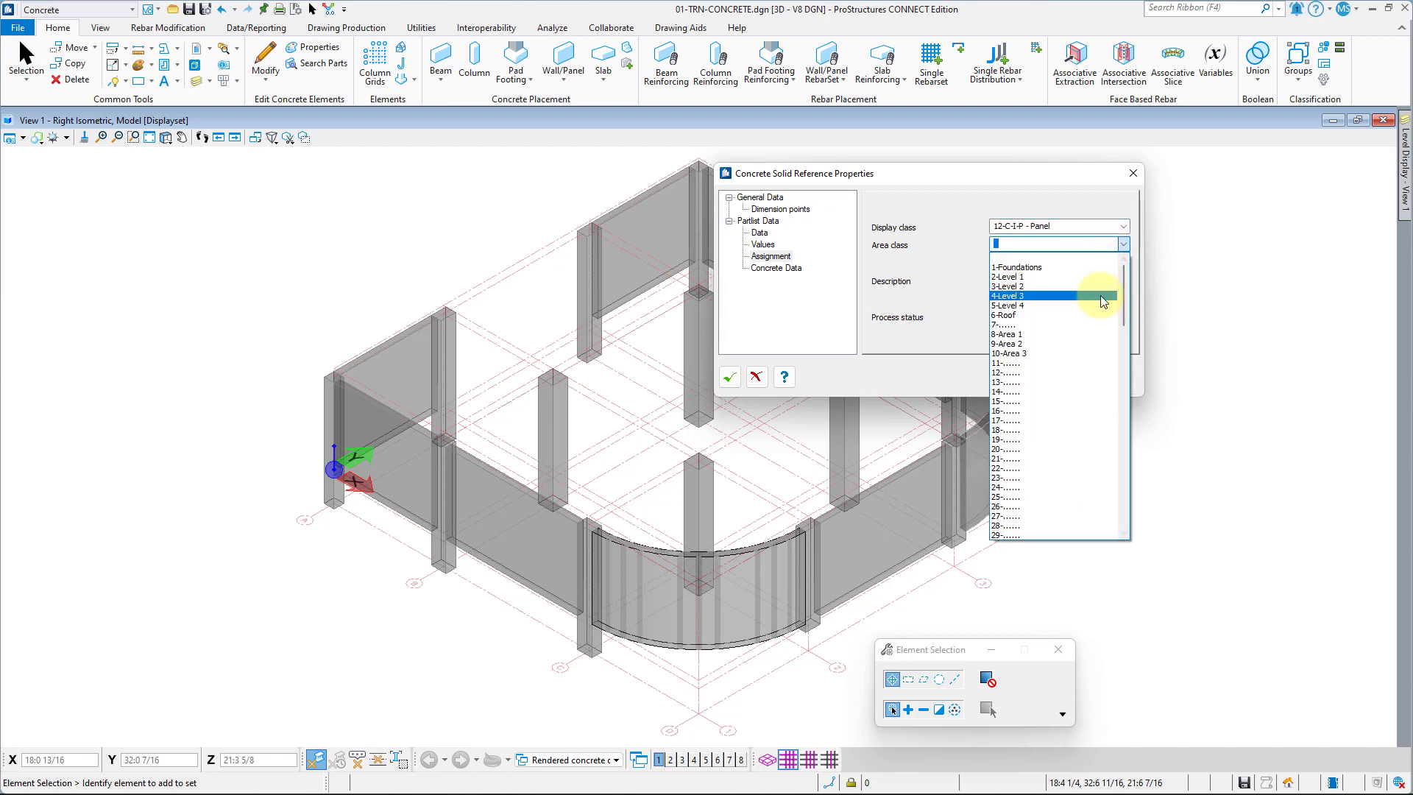
left_click(1101, 295)
left_click(1123, 280)
left_click_drag(1124, 298, 1101, 437)
scroll(1096, 444, "down", 8)
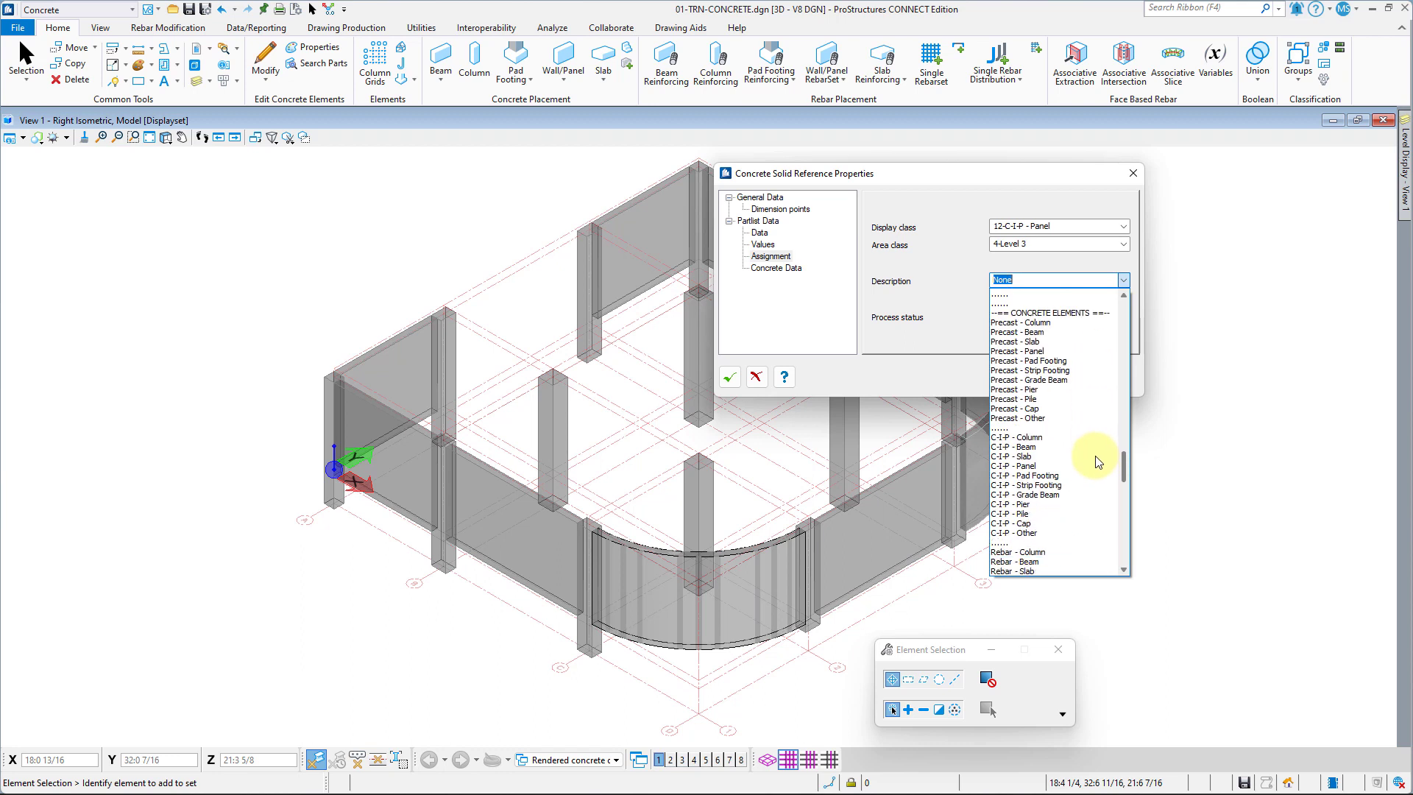
left_click(1064, 465)
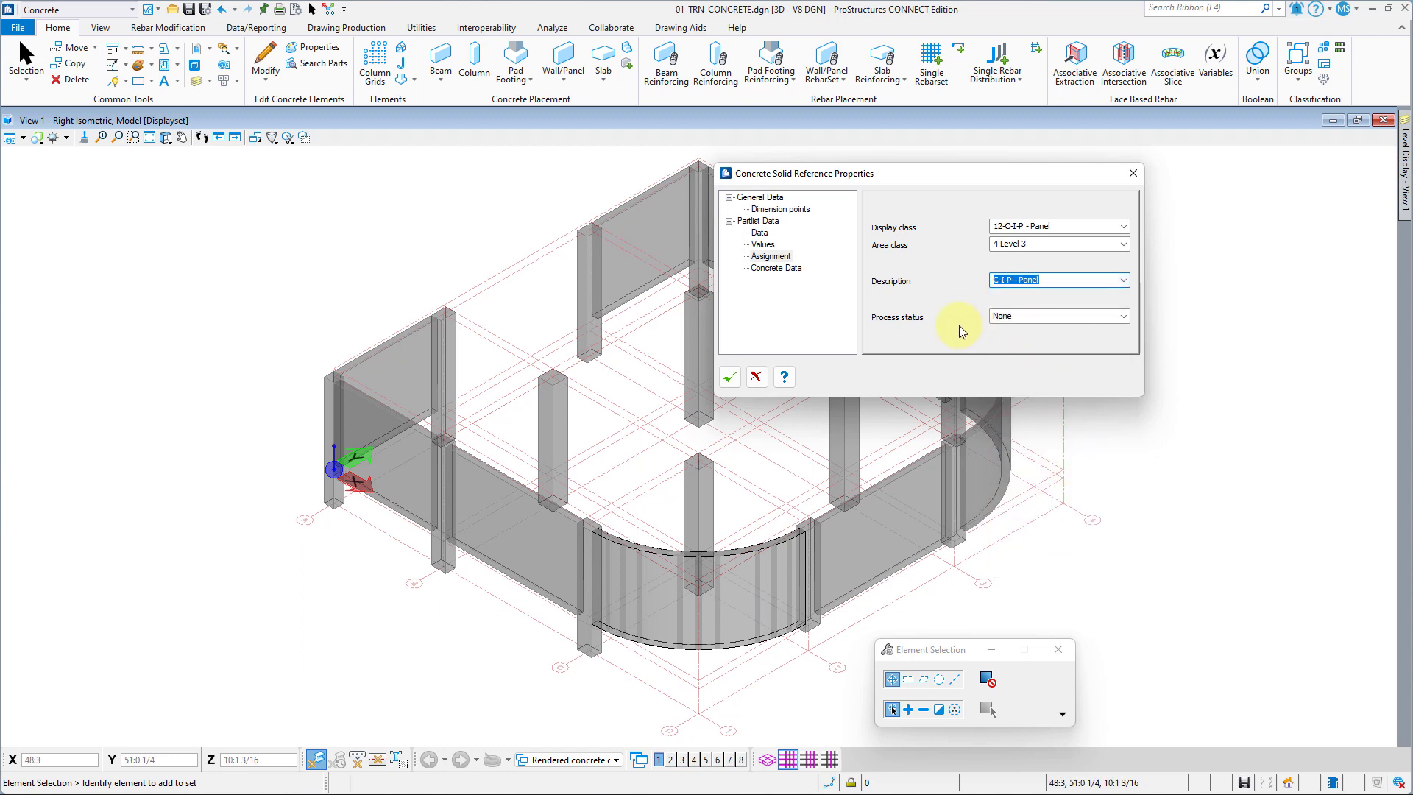
left_click(729, 377)
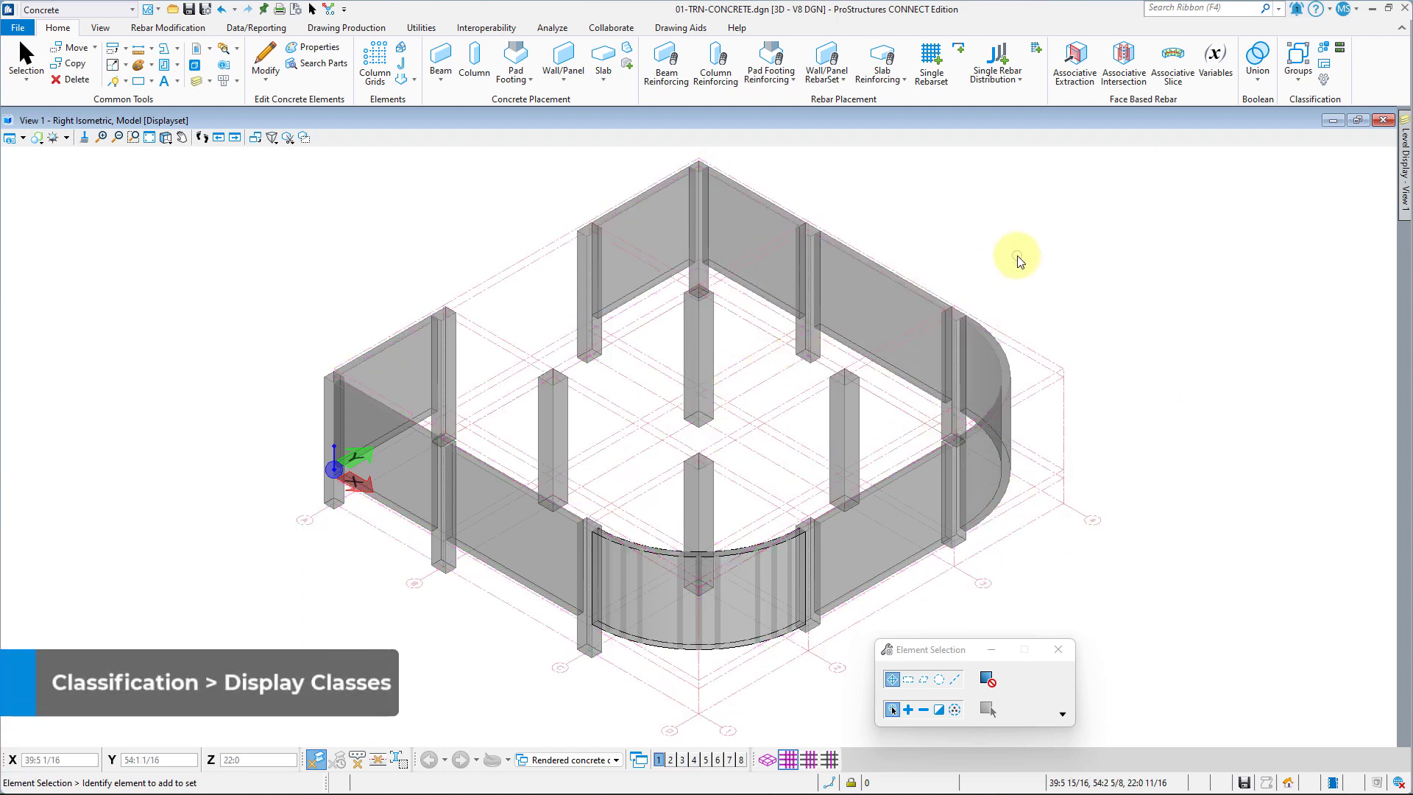
Step: Switch on the C-I-P Beam, Pad Footing and Strip Footing display classes and orbit the model
left_click(1322, 50)
left_click(692, 363)
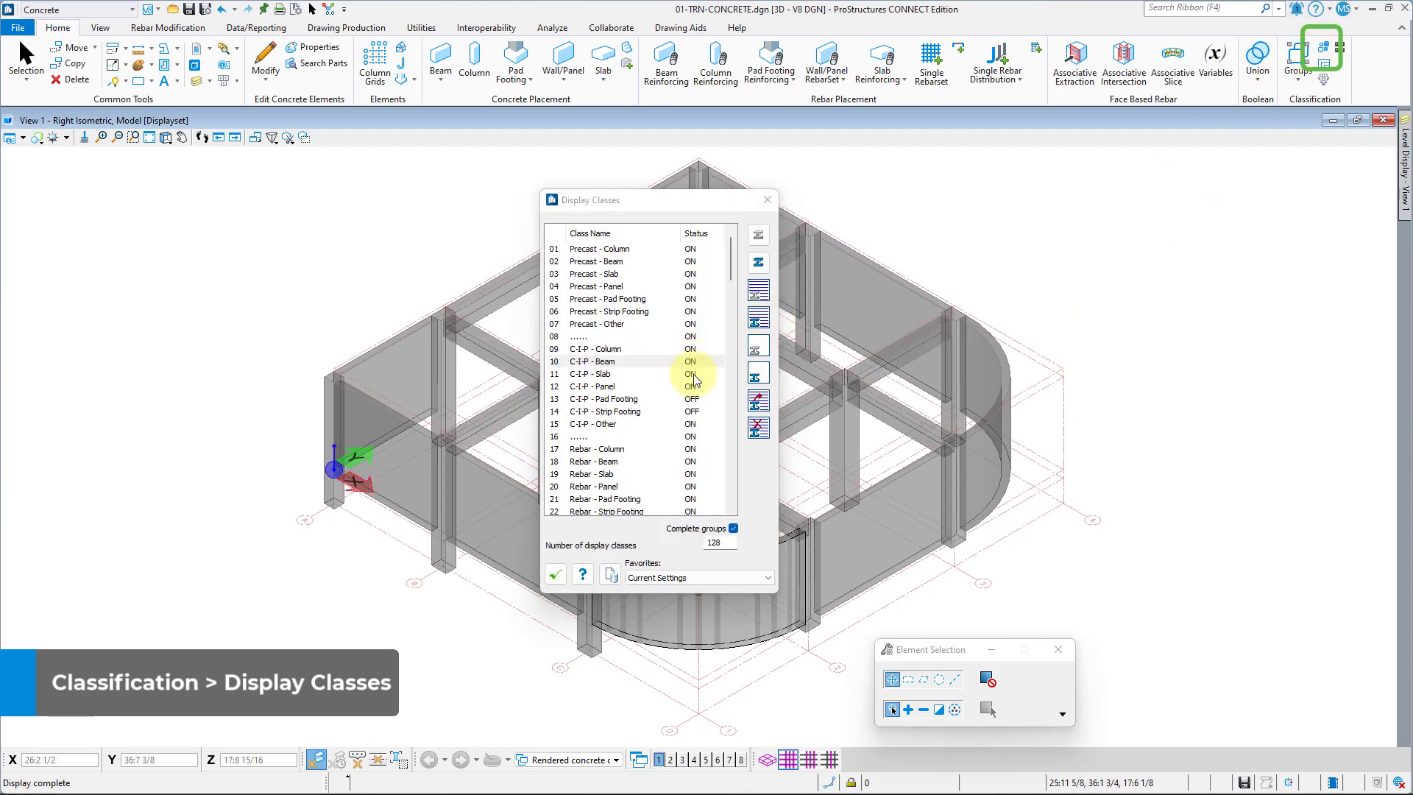
left_click(684, 398)
left_click(659, 412)
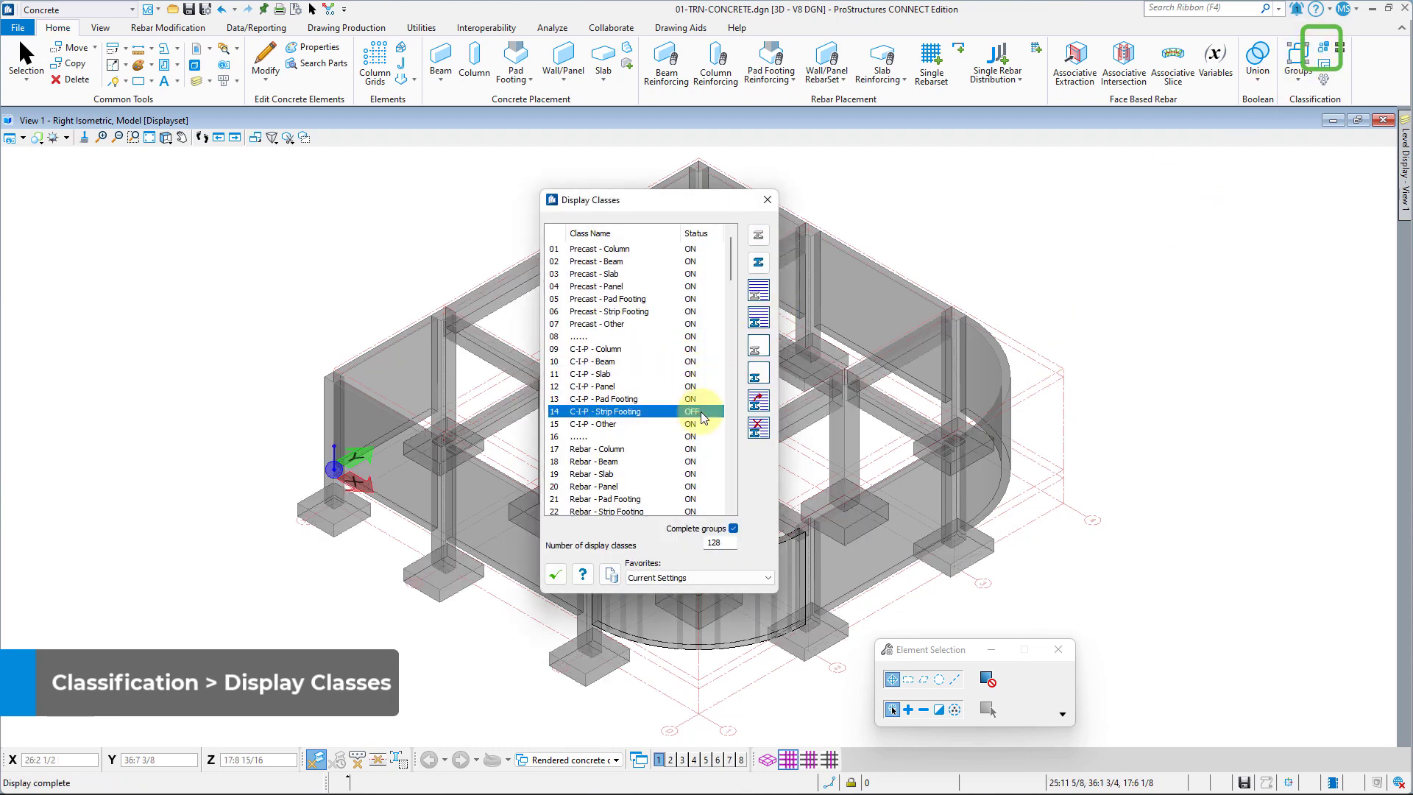
left_click(763, 203)
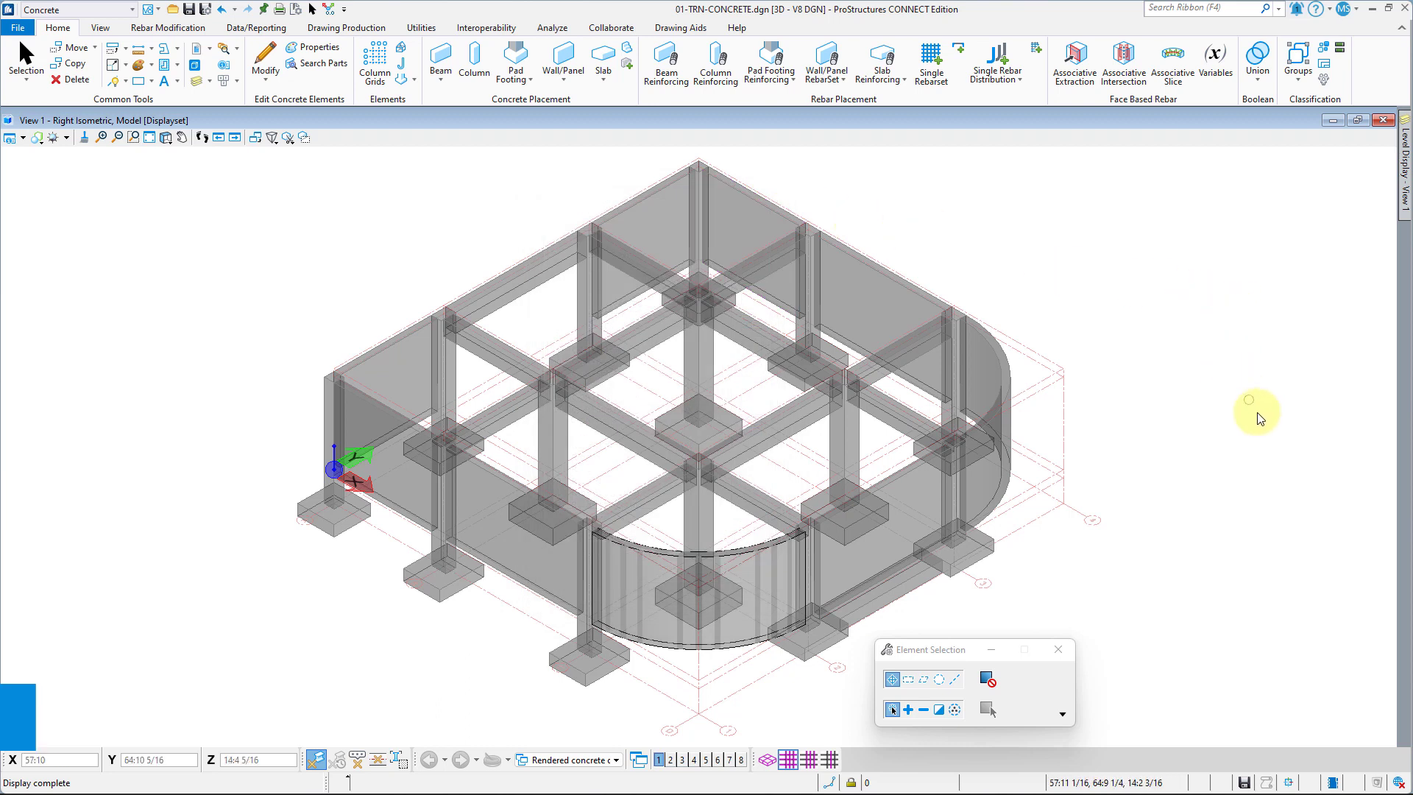
mouse_move(1257, 417)
middle_mouse_down("shift")
mouse_move(1328, 312)
mouse_move(996, 366)
mouse_move(1036, 412)
mouse_move(1177, 426)
mouse_move(1237, 410)
middle_mouse_up("shift")
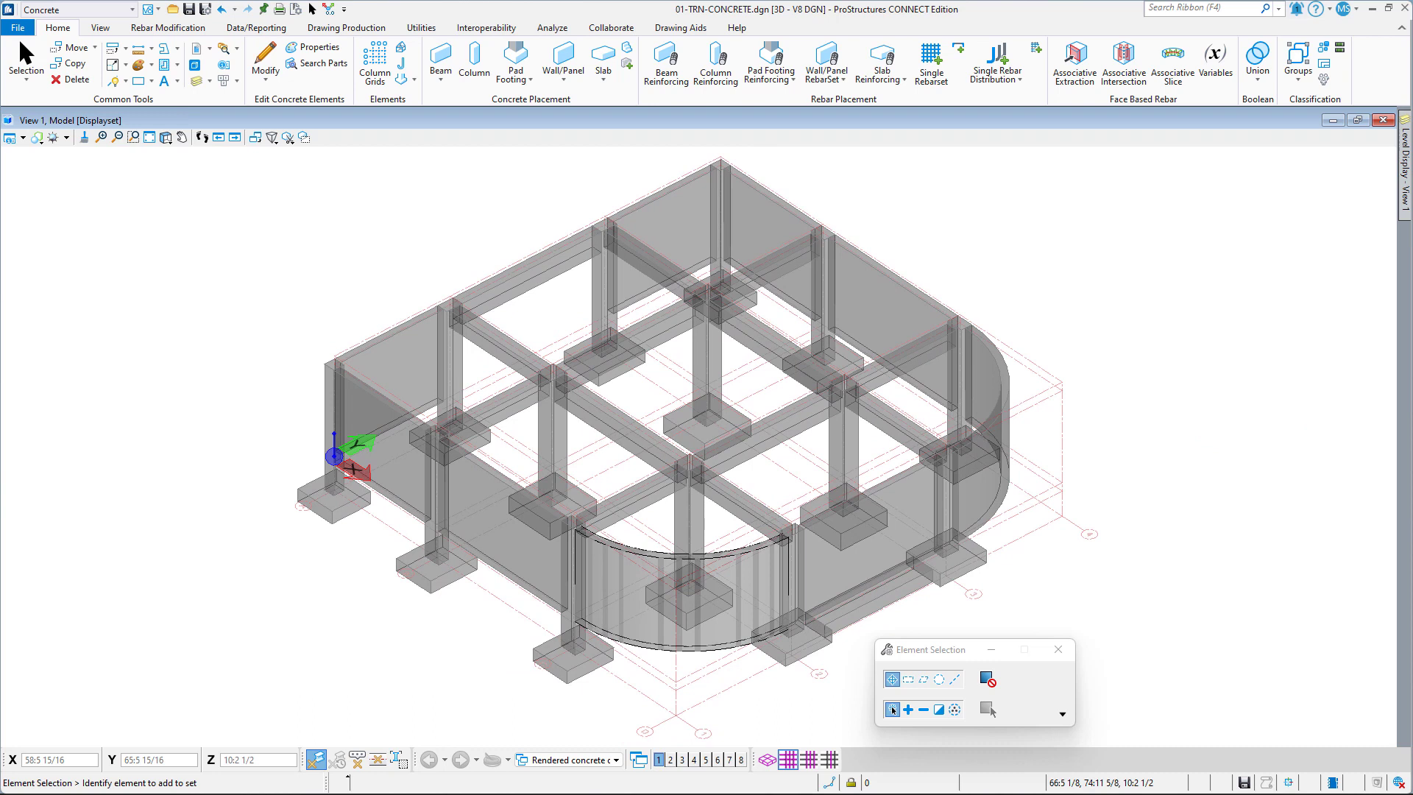
Step: Snap the view back to Right Isometric
left_click(164, 137)
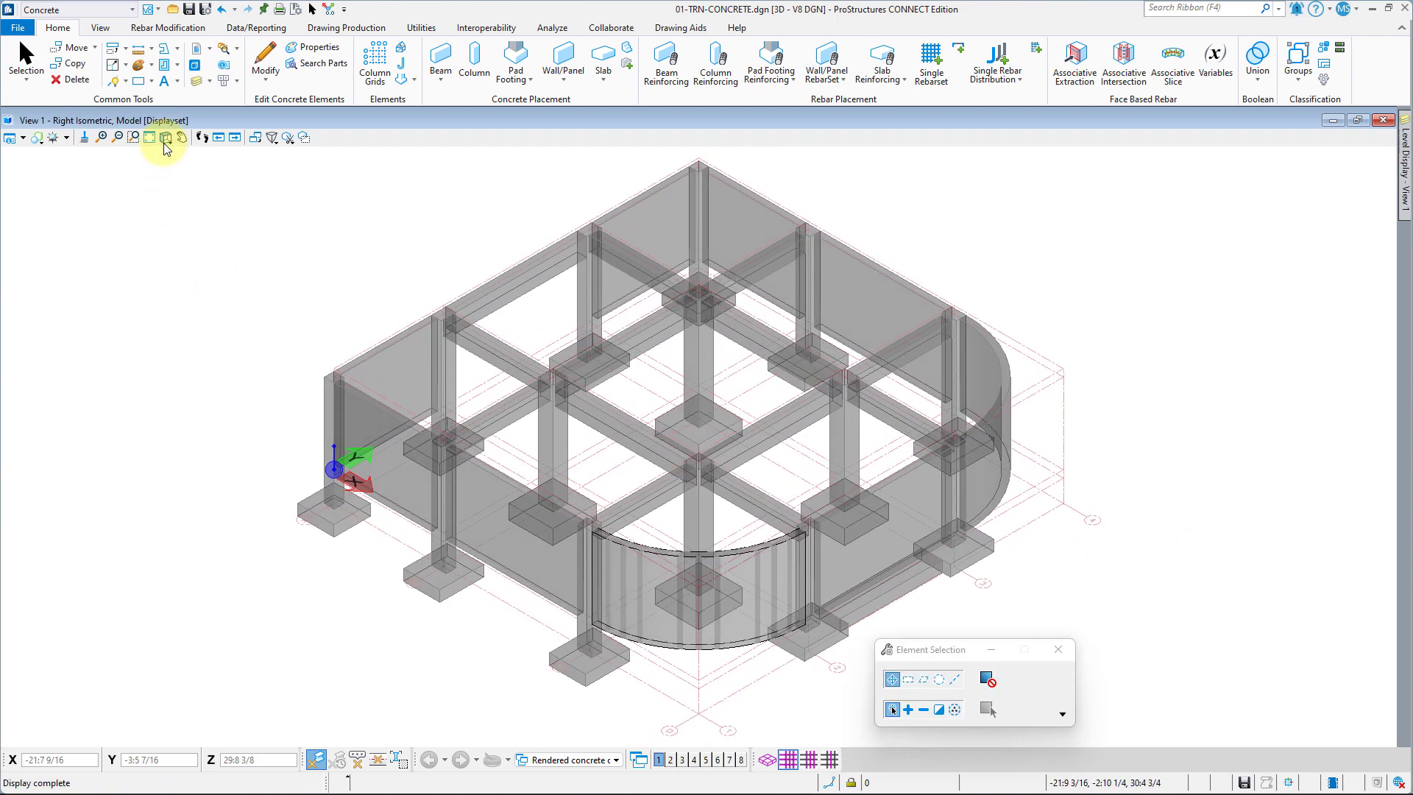